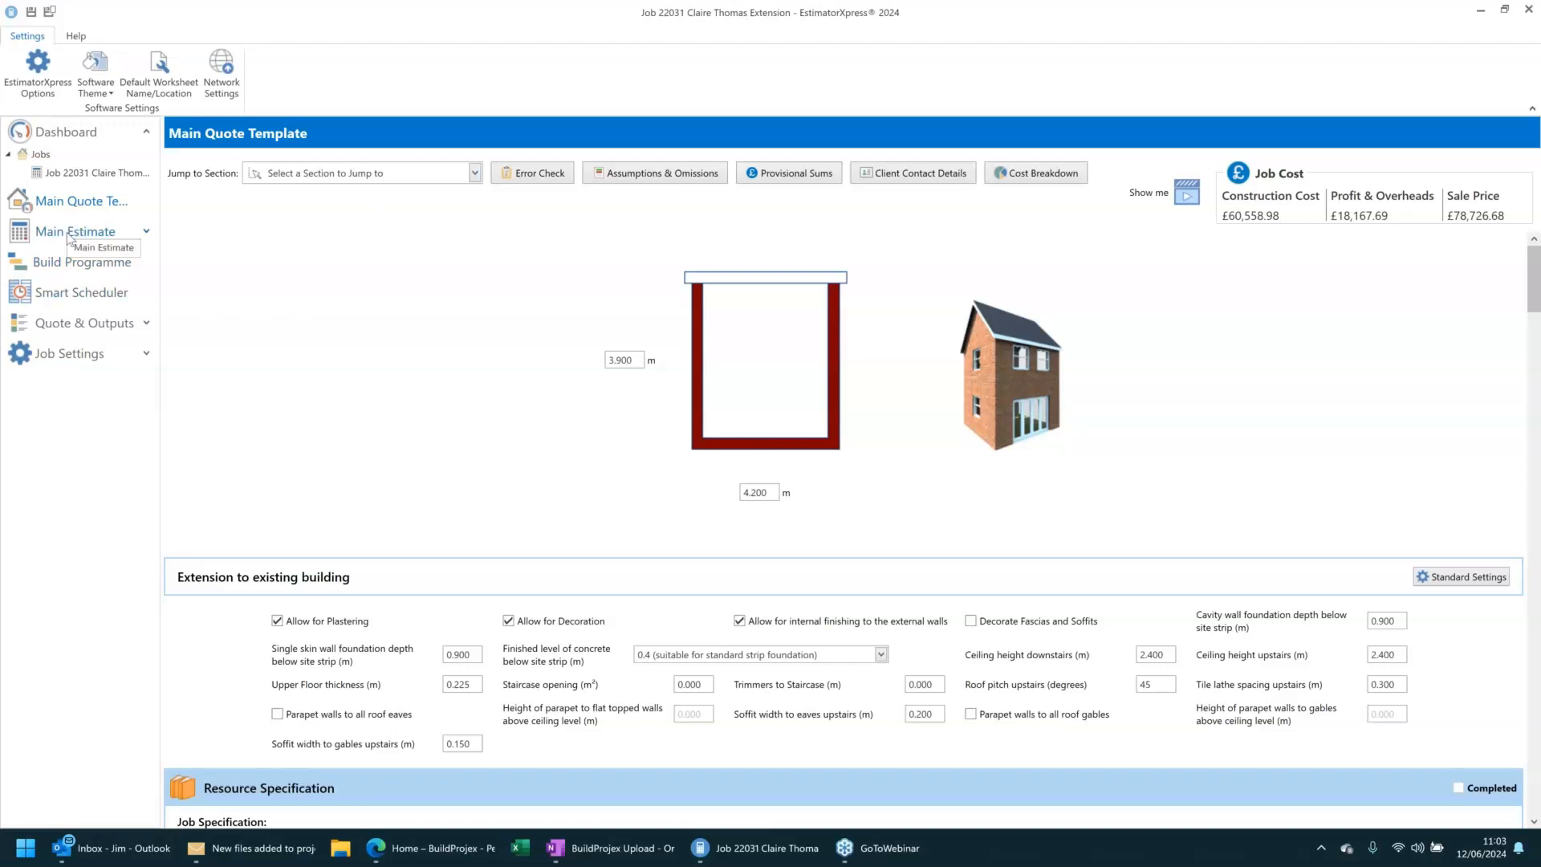
Start a BuildProjex upload from the main estimate, choosing the new project for this extension job as the destination.
{"action": "left_click", "coordinate": [76, 232]}
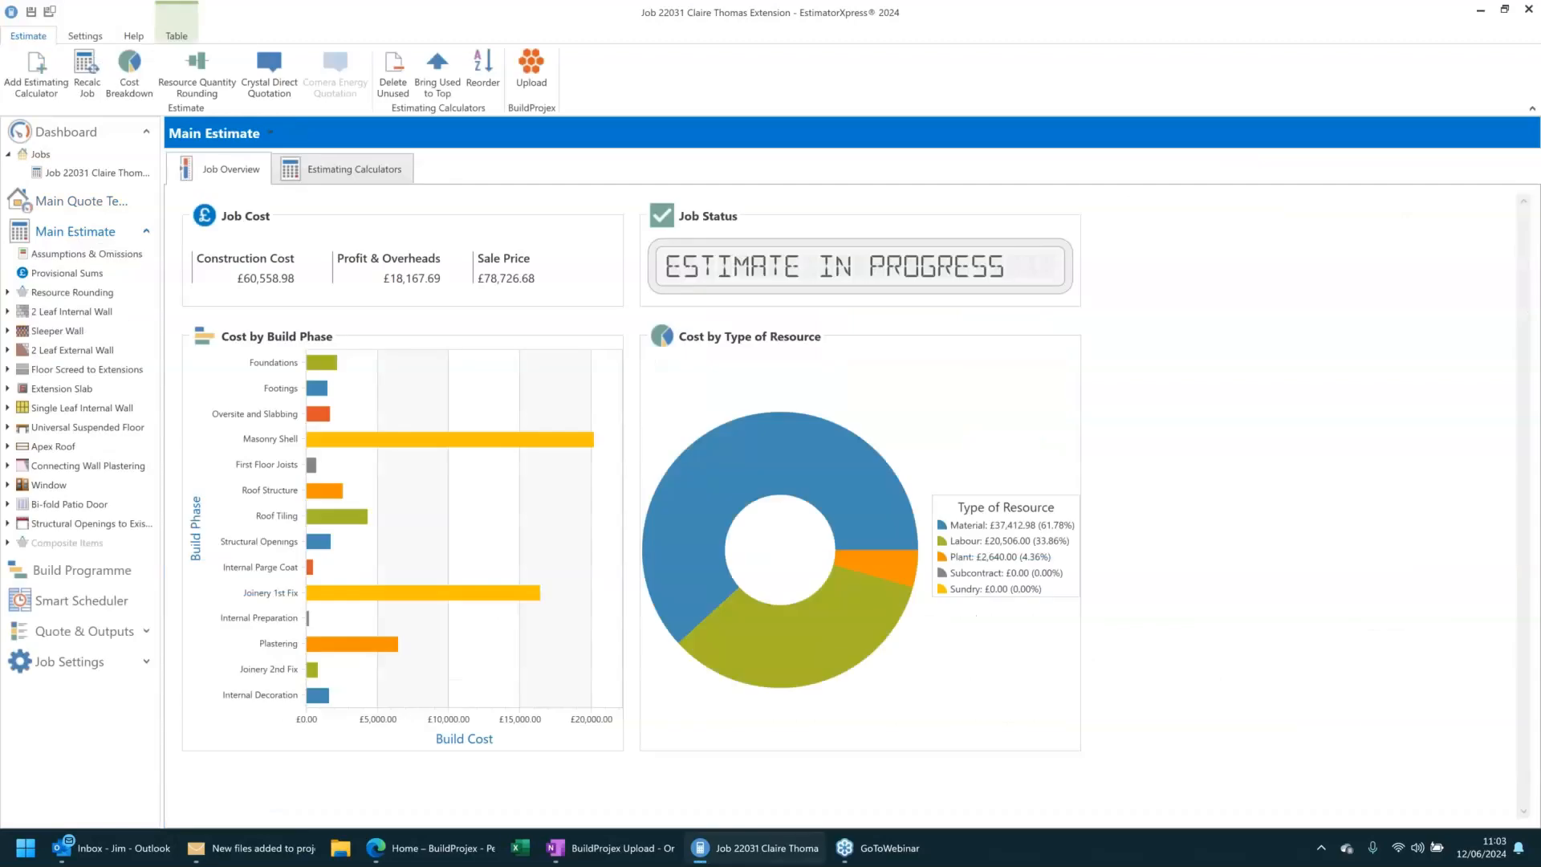
{"action": "left_click", "coordinate": [536, 76]}
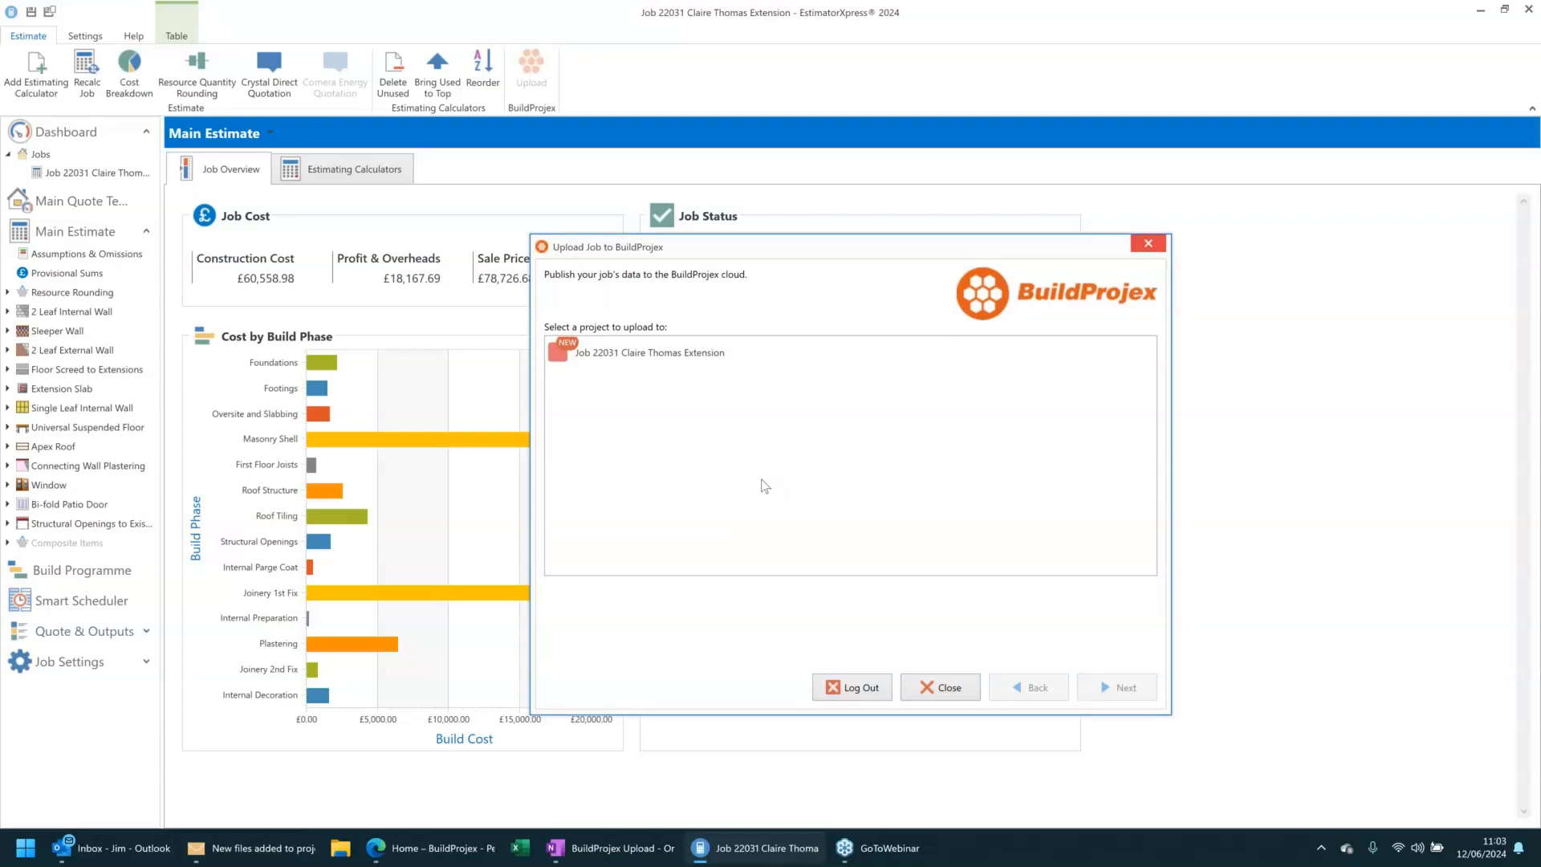
{"action": "left_click", "coordinate": [678, 353]}
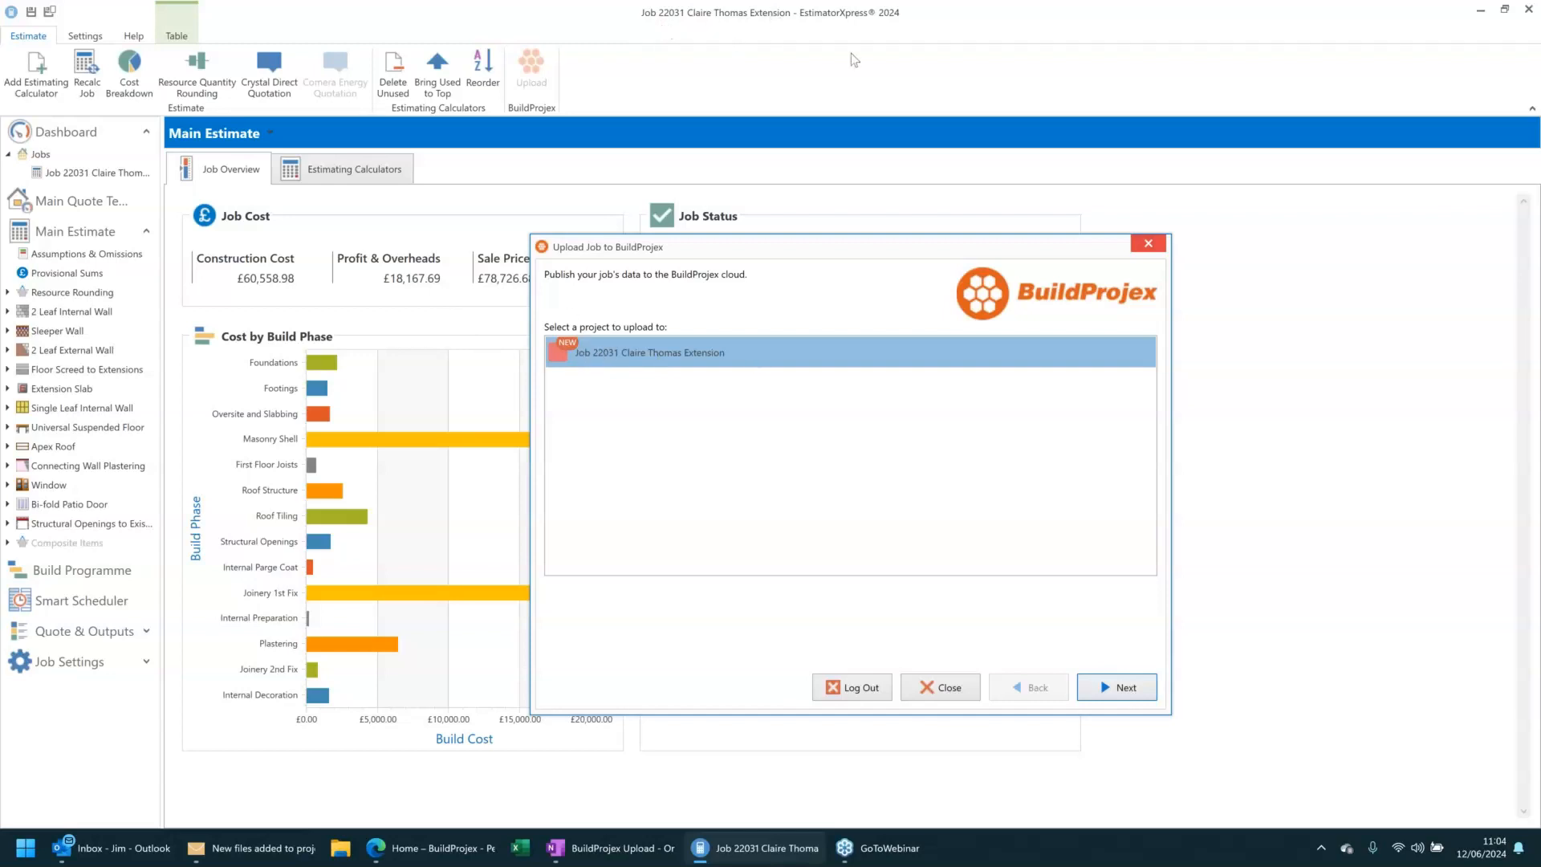
{"action": "left_click", "coordinate": [1122, 692]}
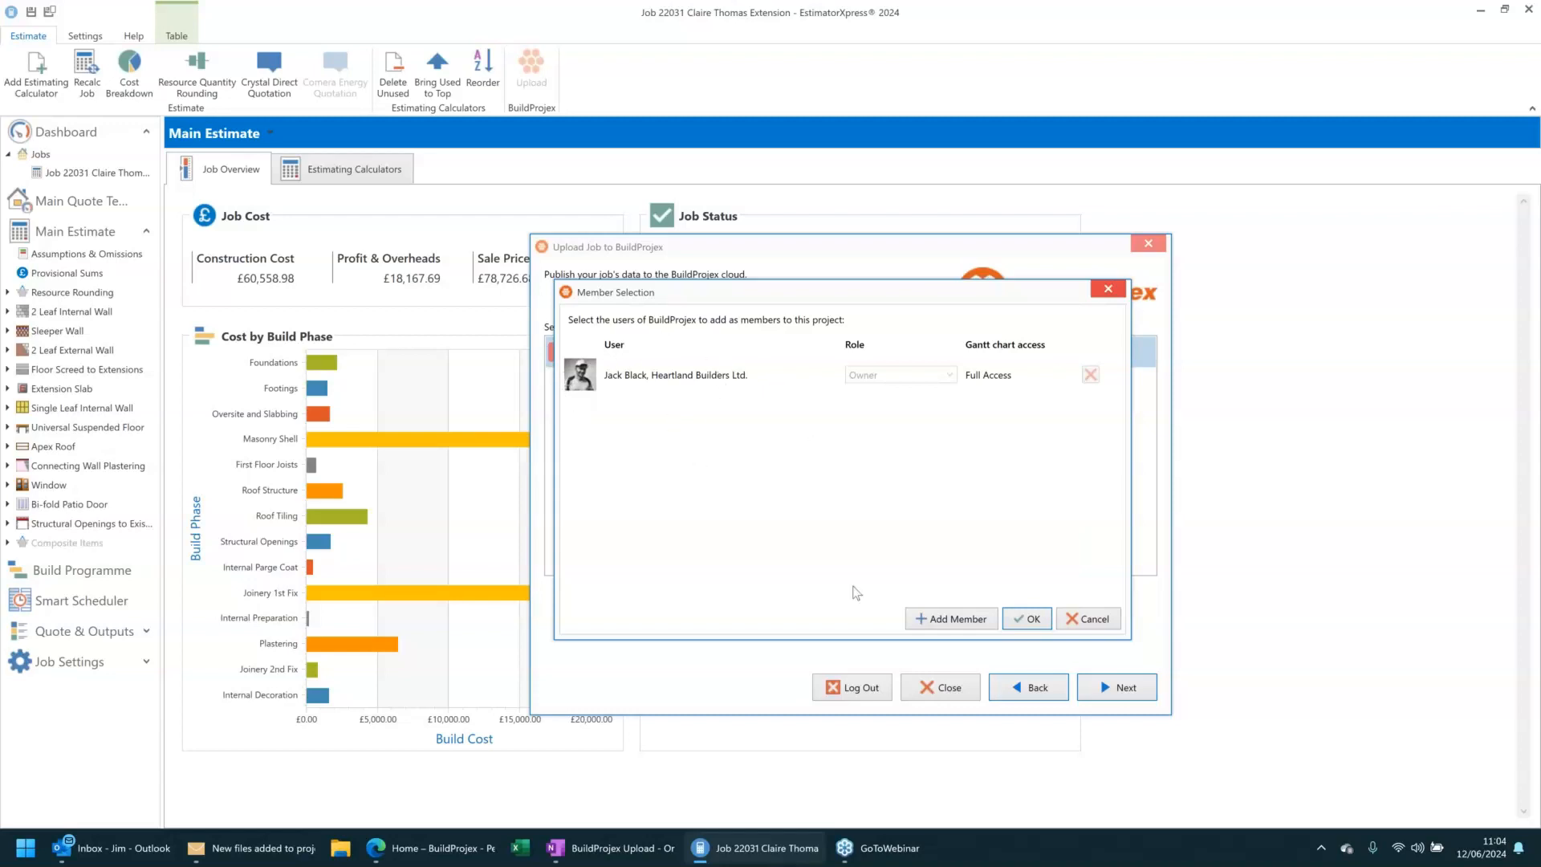
Add the guest customer as a member of the BuildProjex project.
{"action": "left_click", "coordinate": [944, 620]}
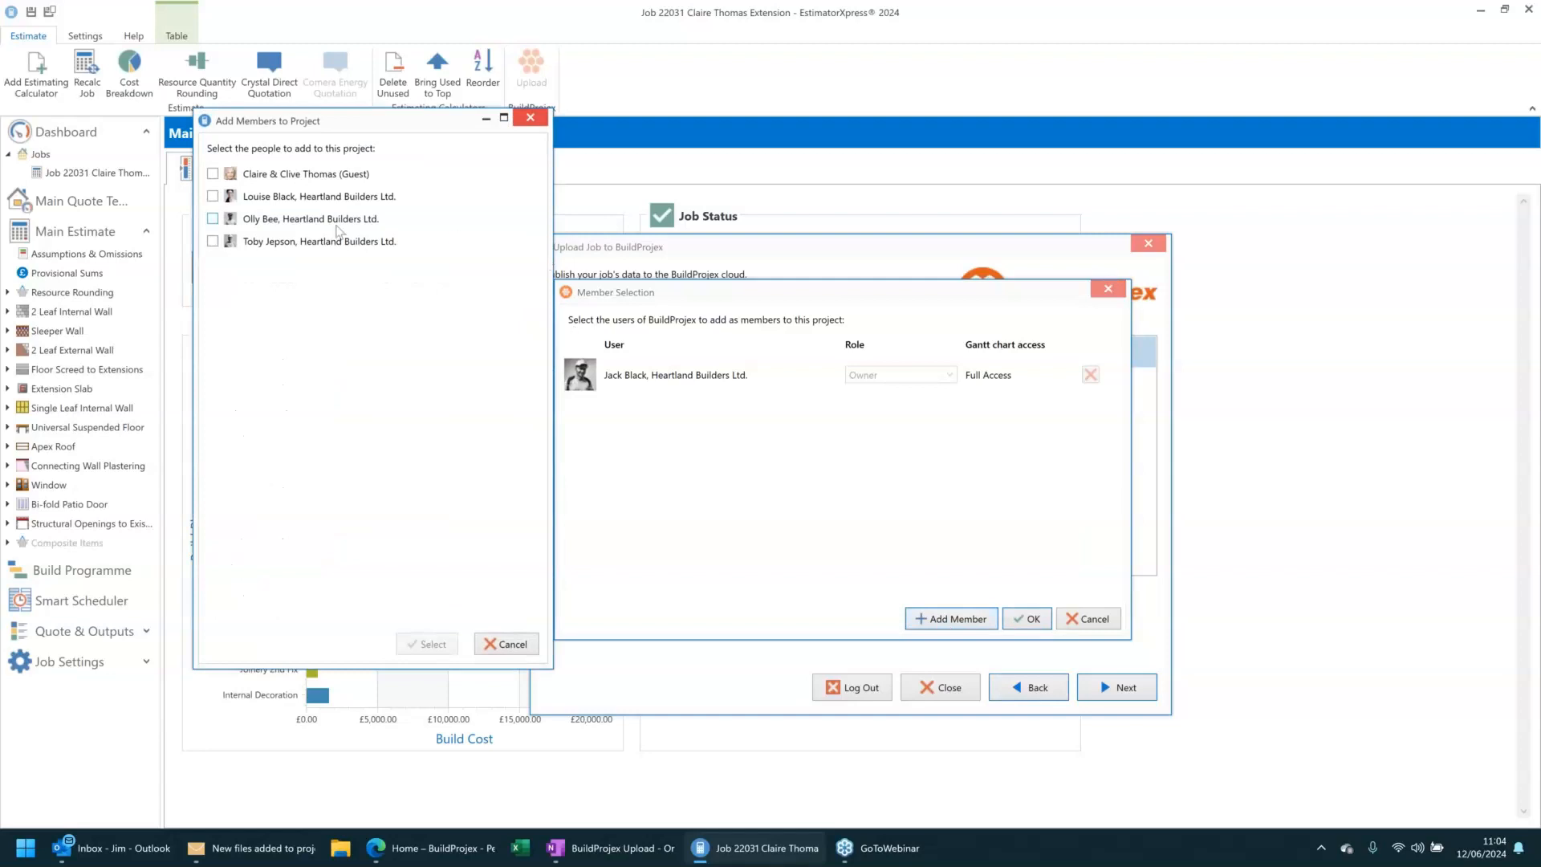
{"action": "left_click", "coordinate": [214, 174]}
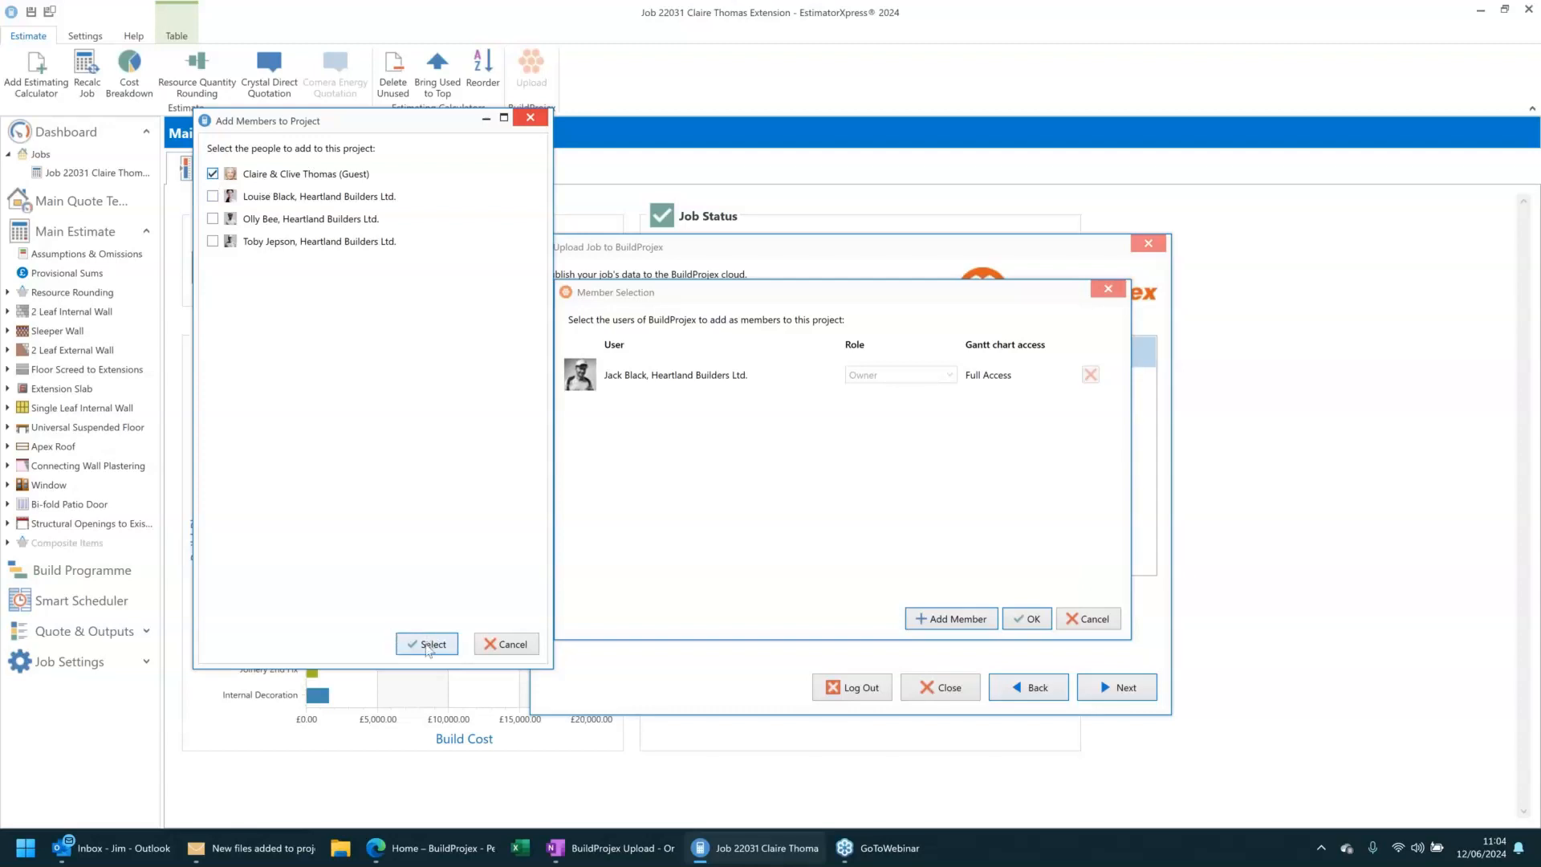
{"action": "left_click", "coordinate": [428, 645]}
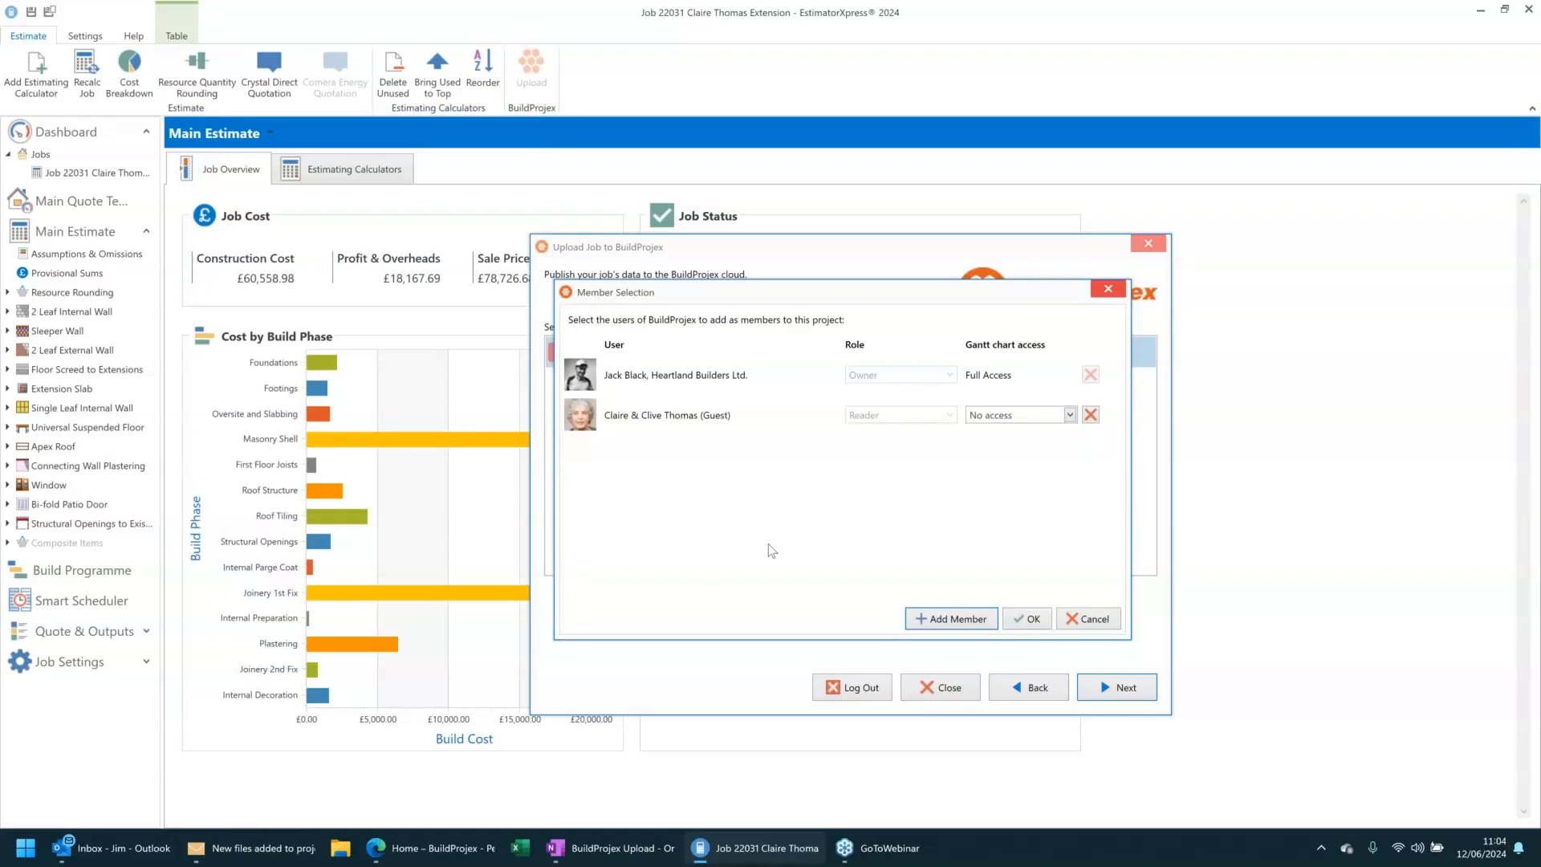
{"action": "left_click", "coordinate": [1031, 620]}
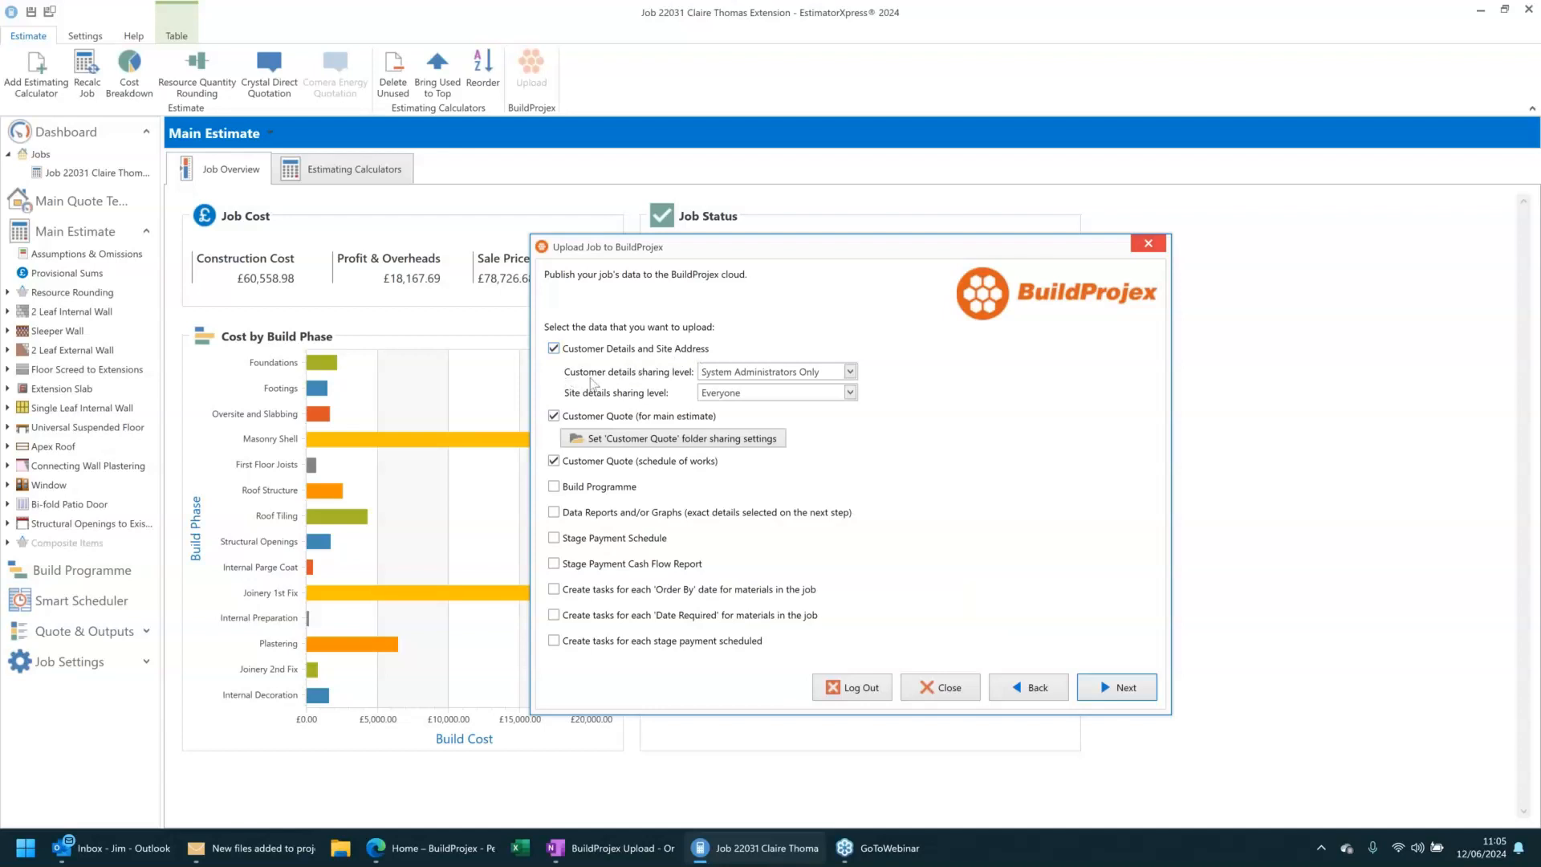
Review the available sharing levels for the customer details and the site details.
{"action": "left_click", "coordinate": [768, 374]}
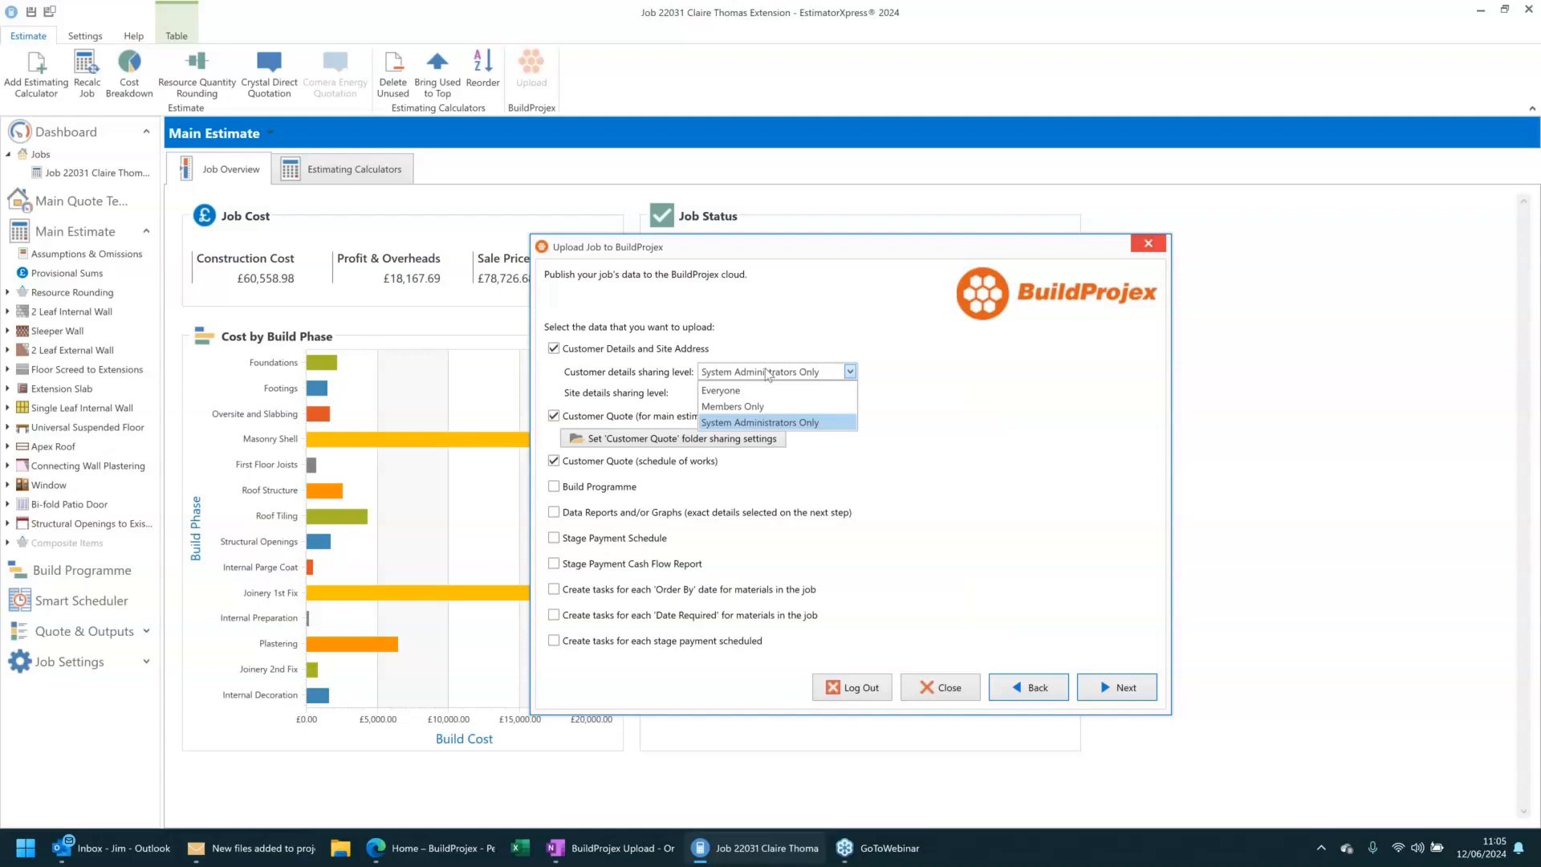
{"action": "left_click", "coordinate": [767, 373]}
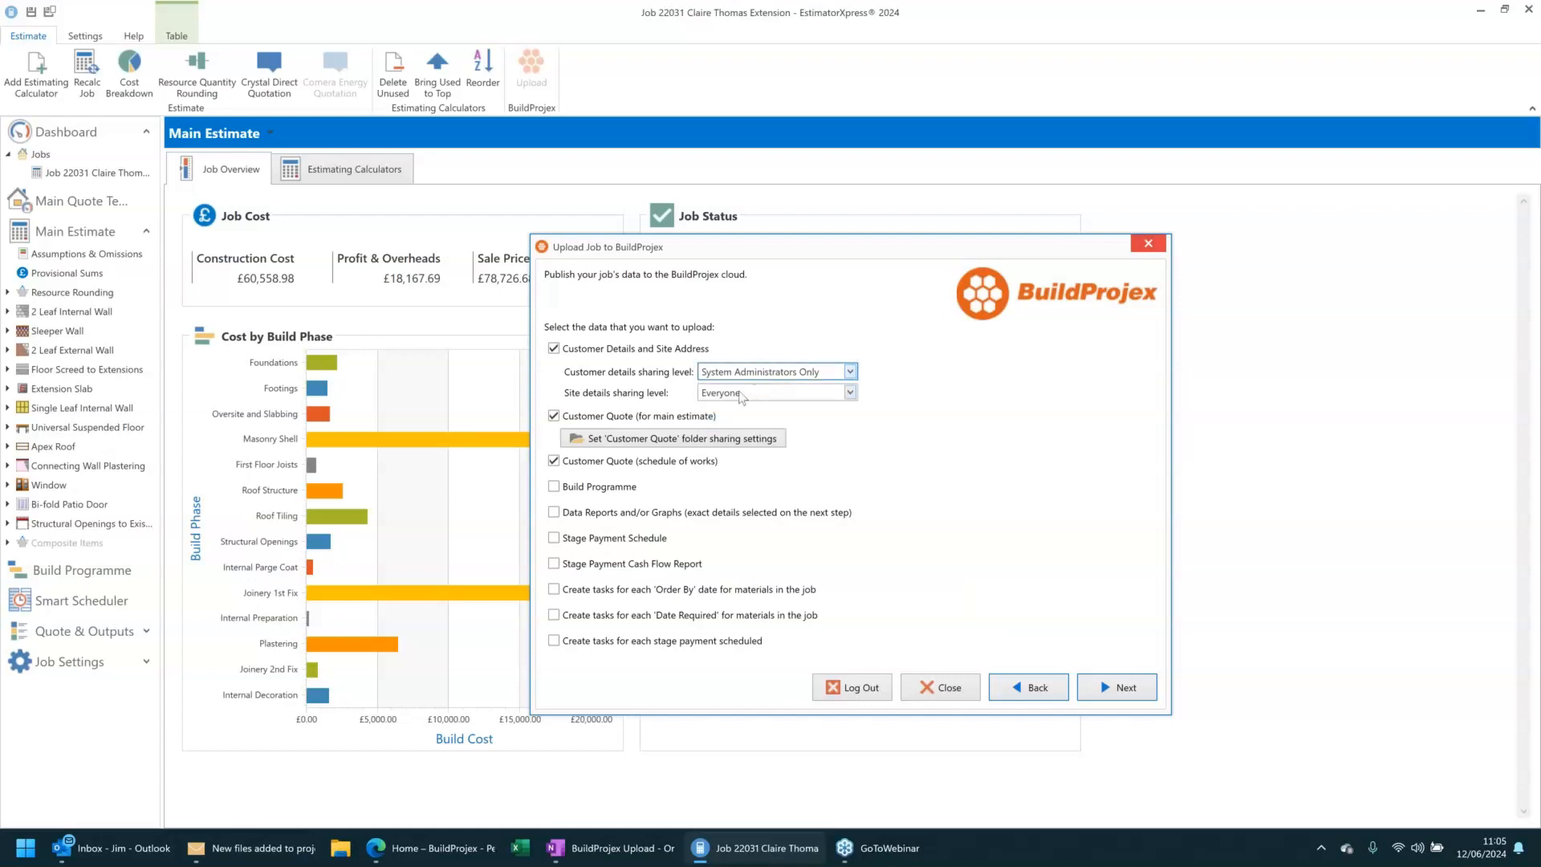
{"action": "left_click", "coordinate": [738, 395]}
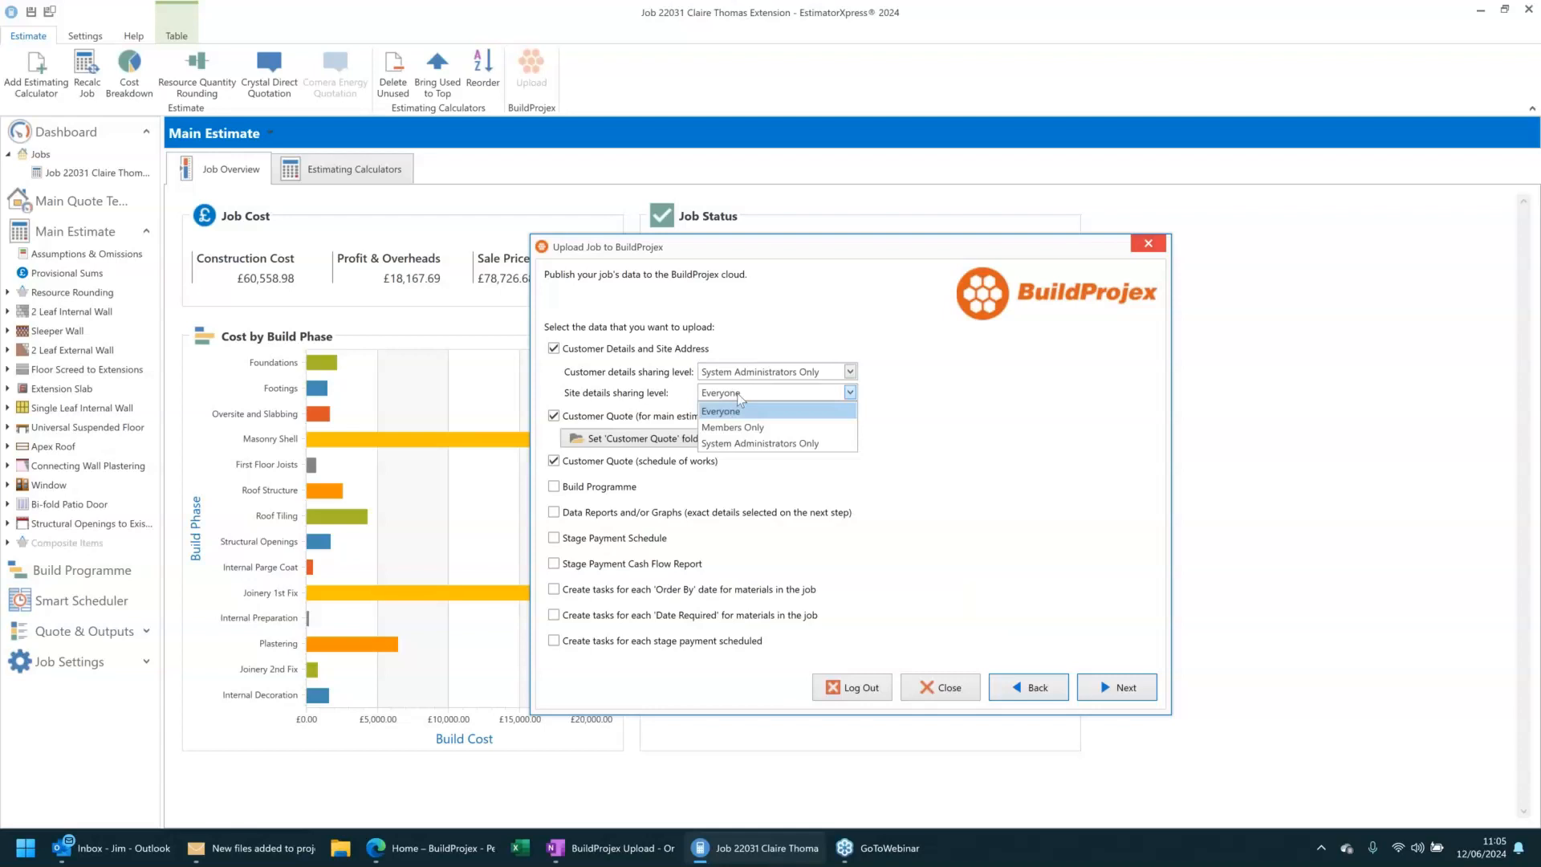
{"action": "left_click", "coordinate": [739, 396]}
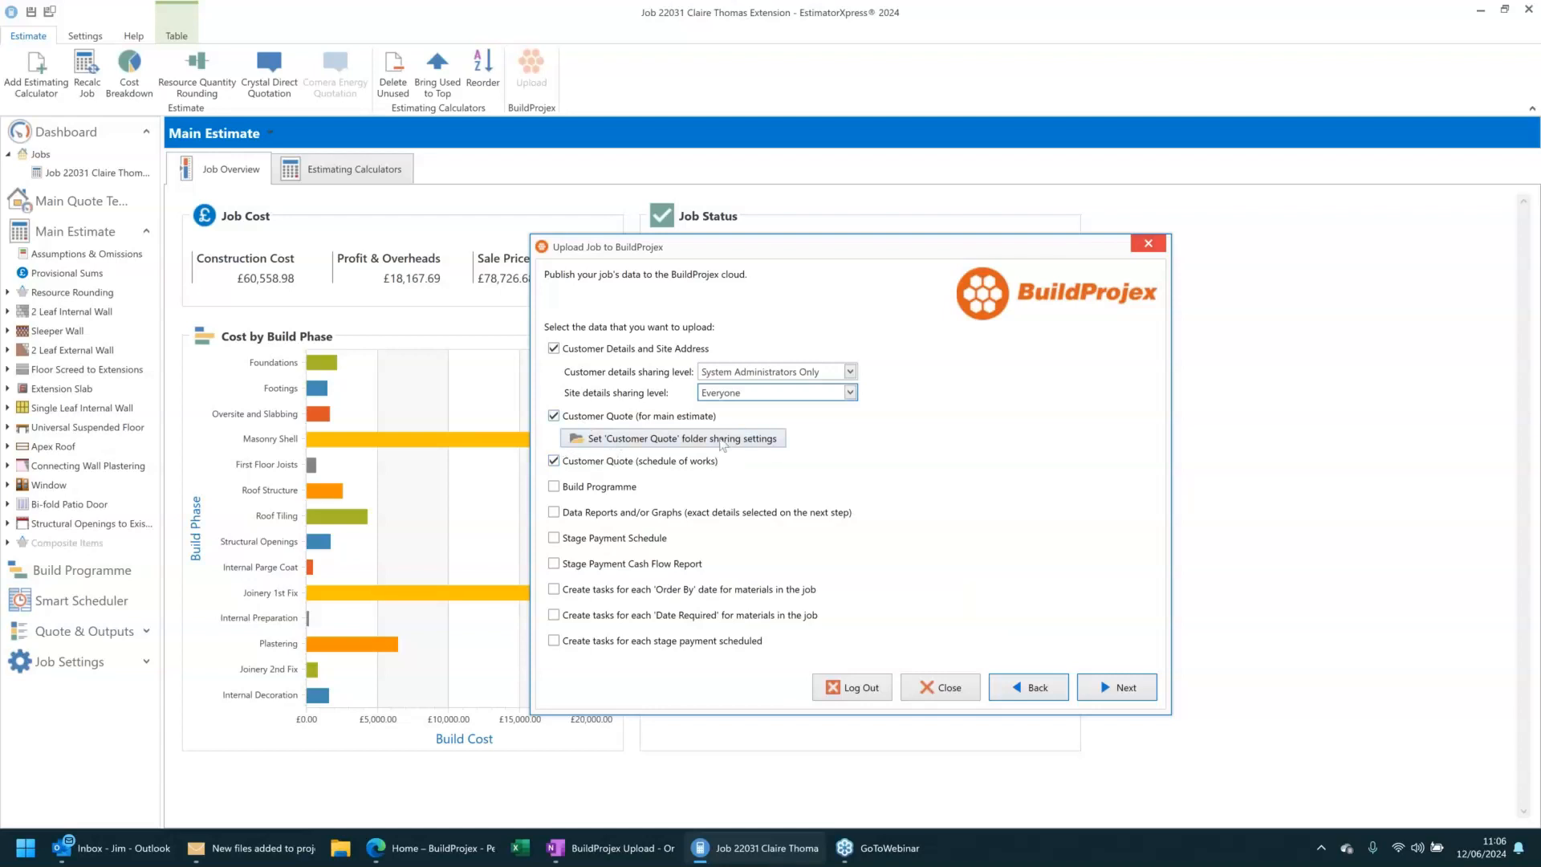
Share the Customer Quote folder with the guest customer and upload the job data to BuildProjex.
{"action": "left_click", "coordinate": [645, 448]}
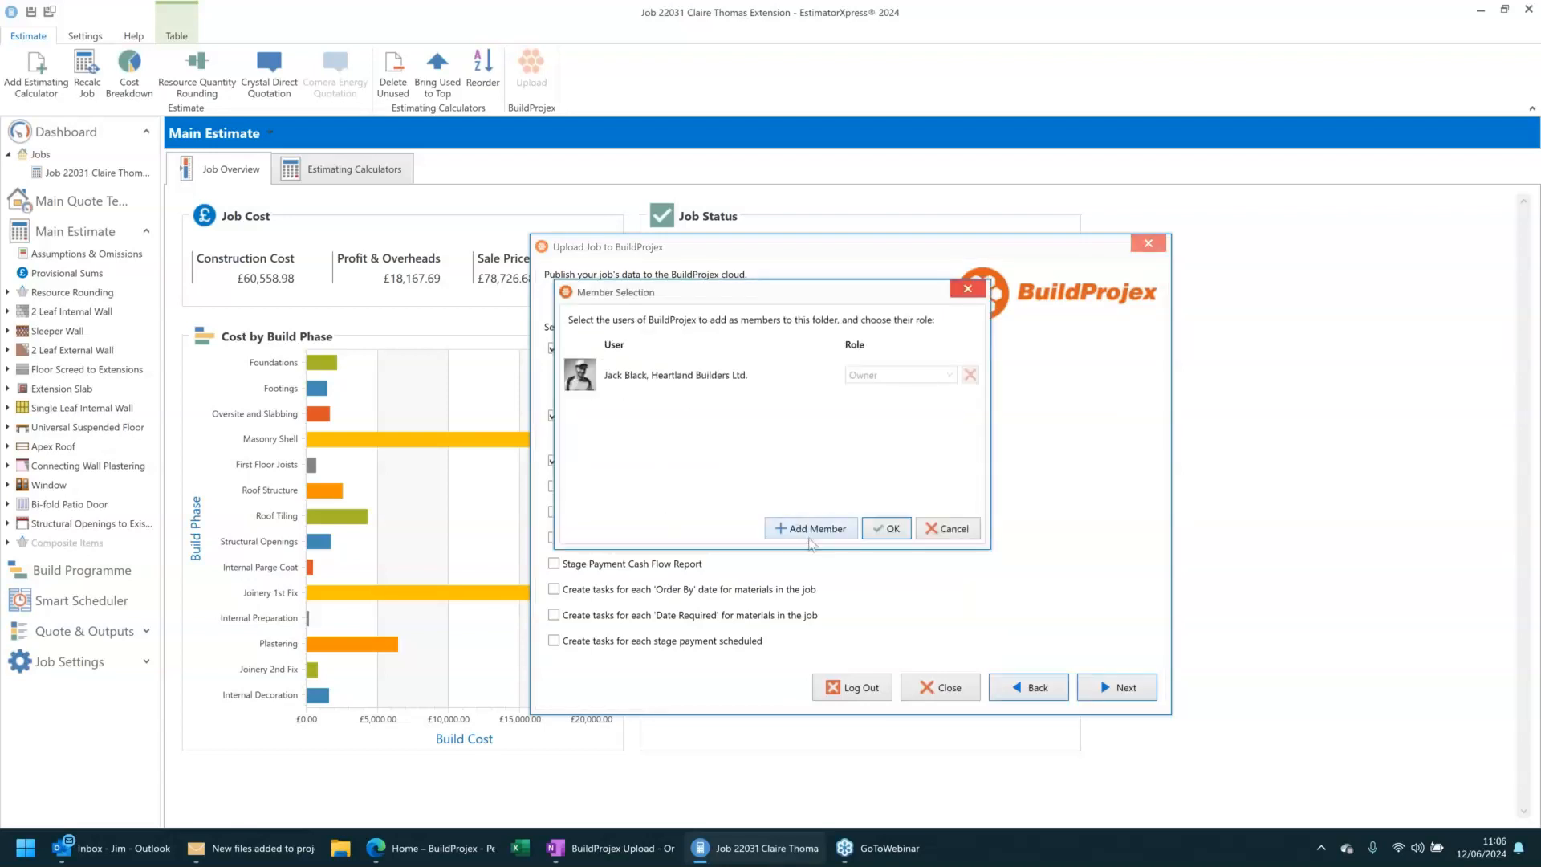
{"action": "left_click", "coordinate": [810, 529]}
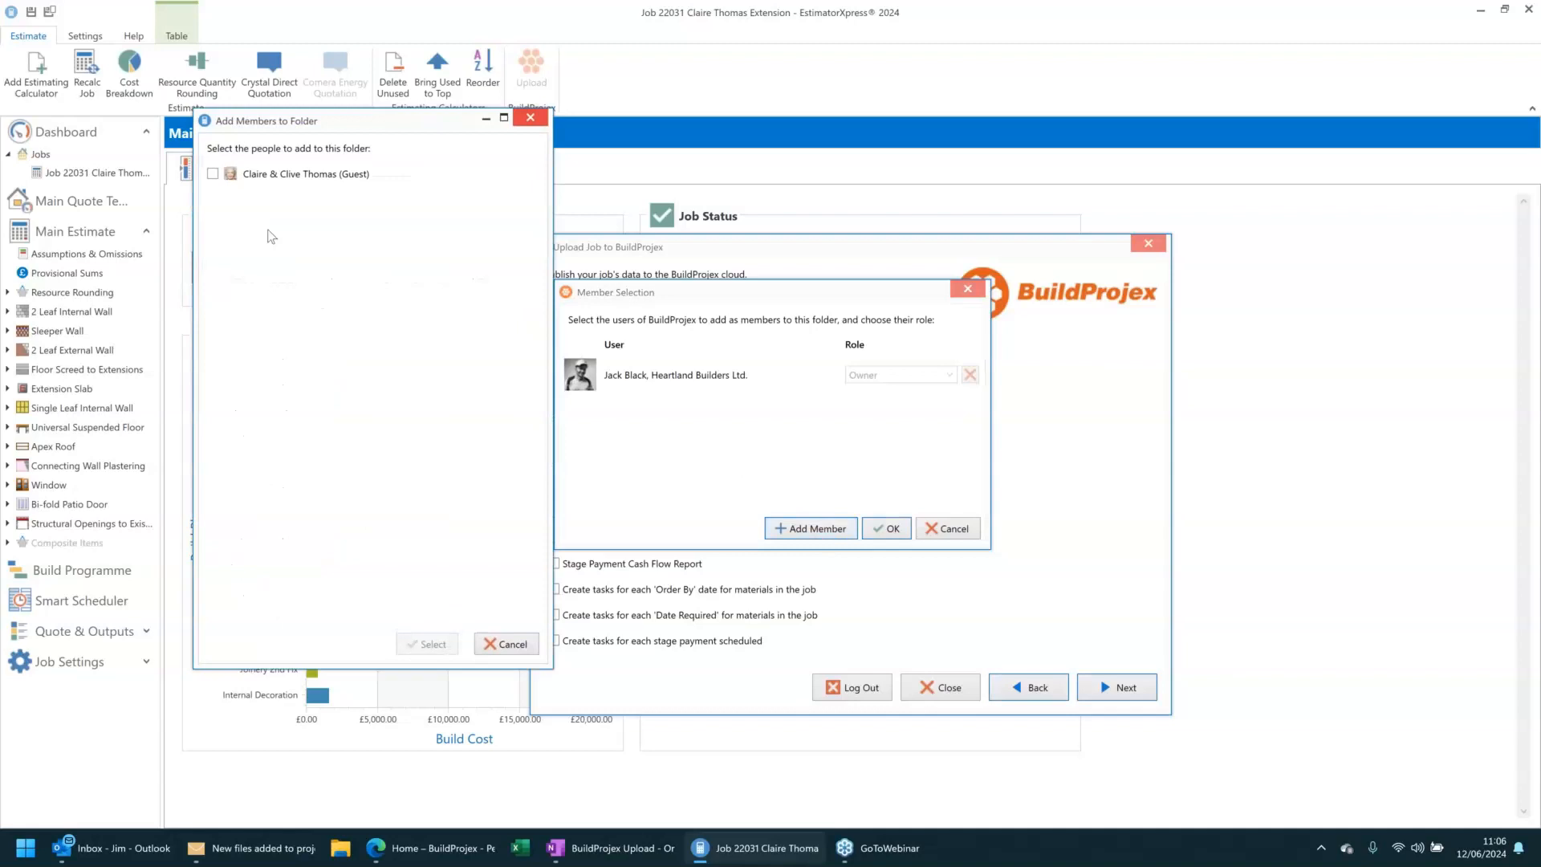
{"action": "left_click", "coordinate": [213, 174]}
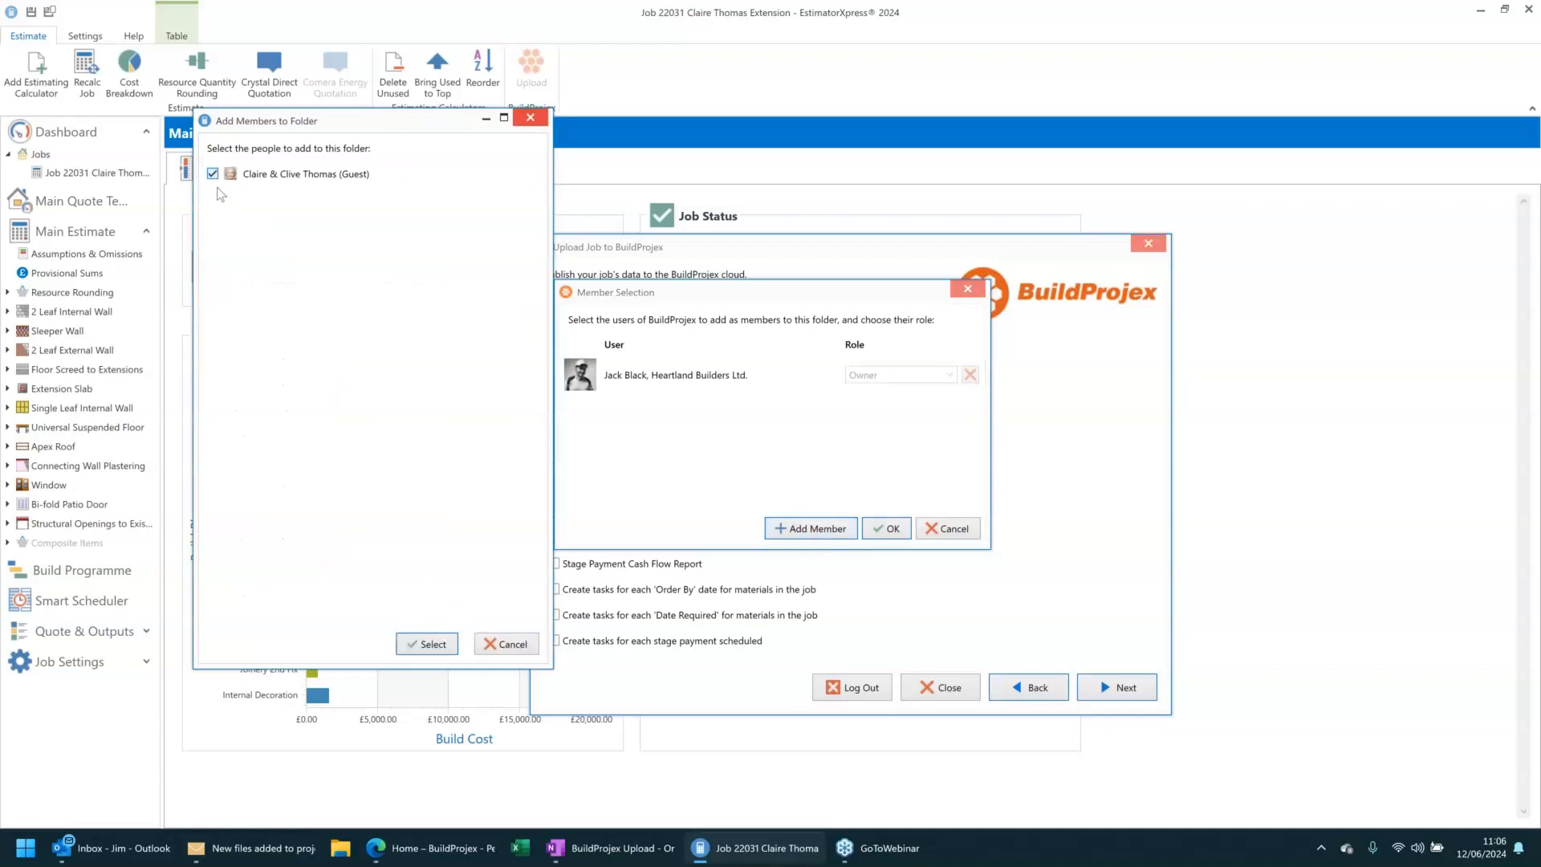
{"action": "left_click", "coordinate": [432, 646]}
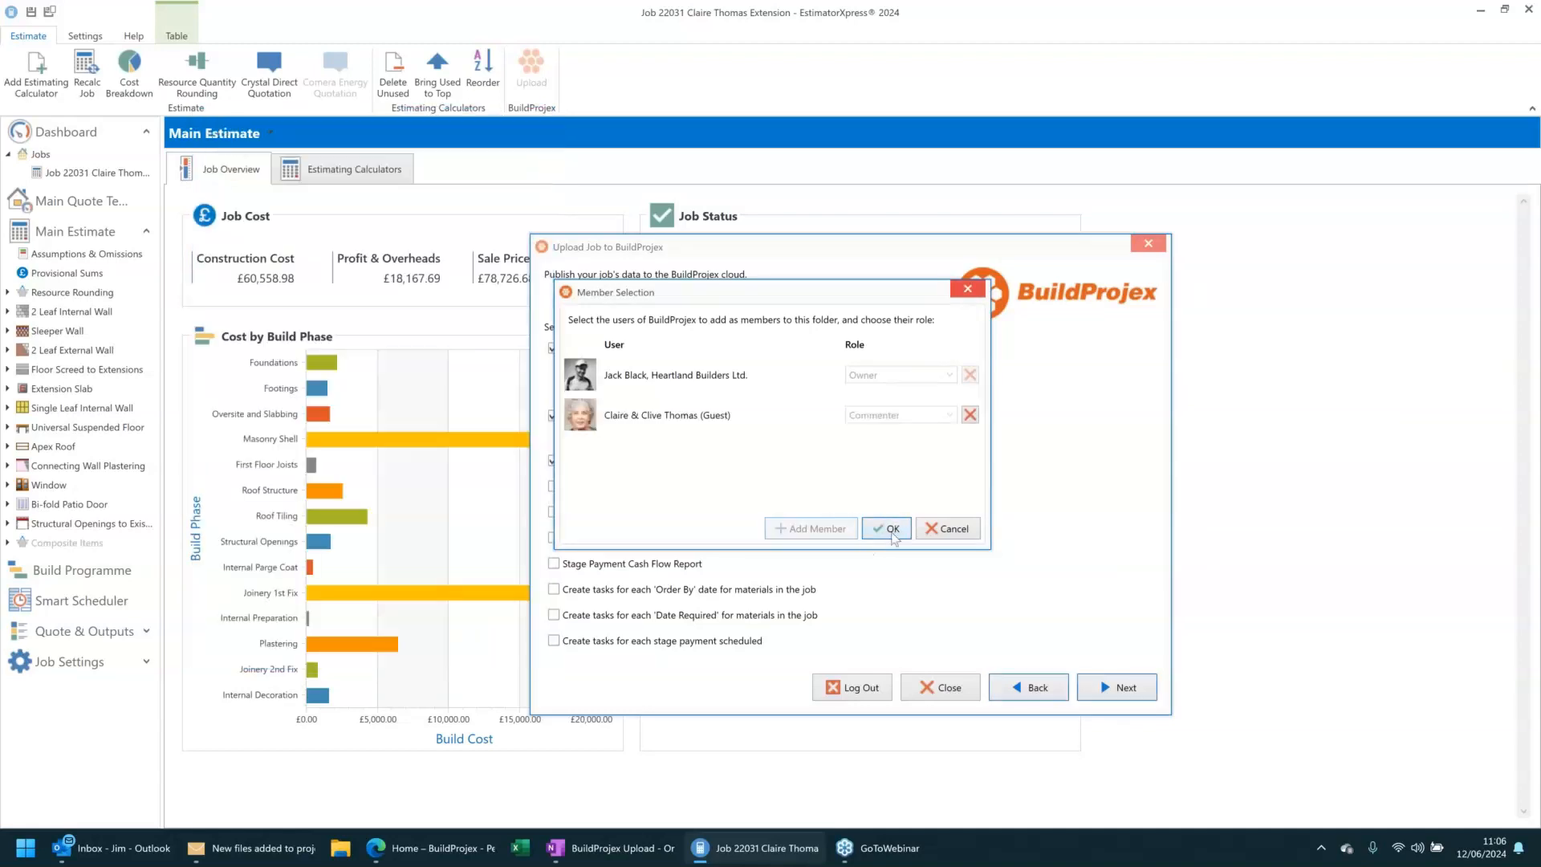
{"action": "left_click", "coordinate": [892, 530]}
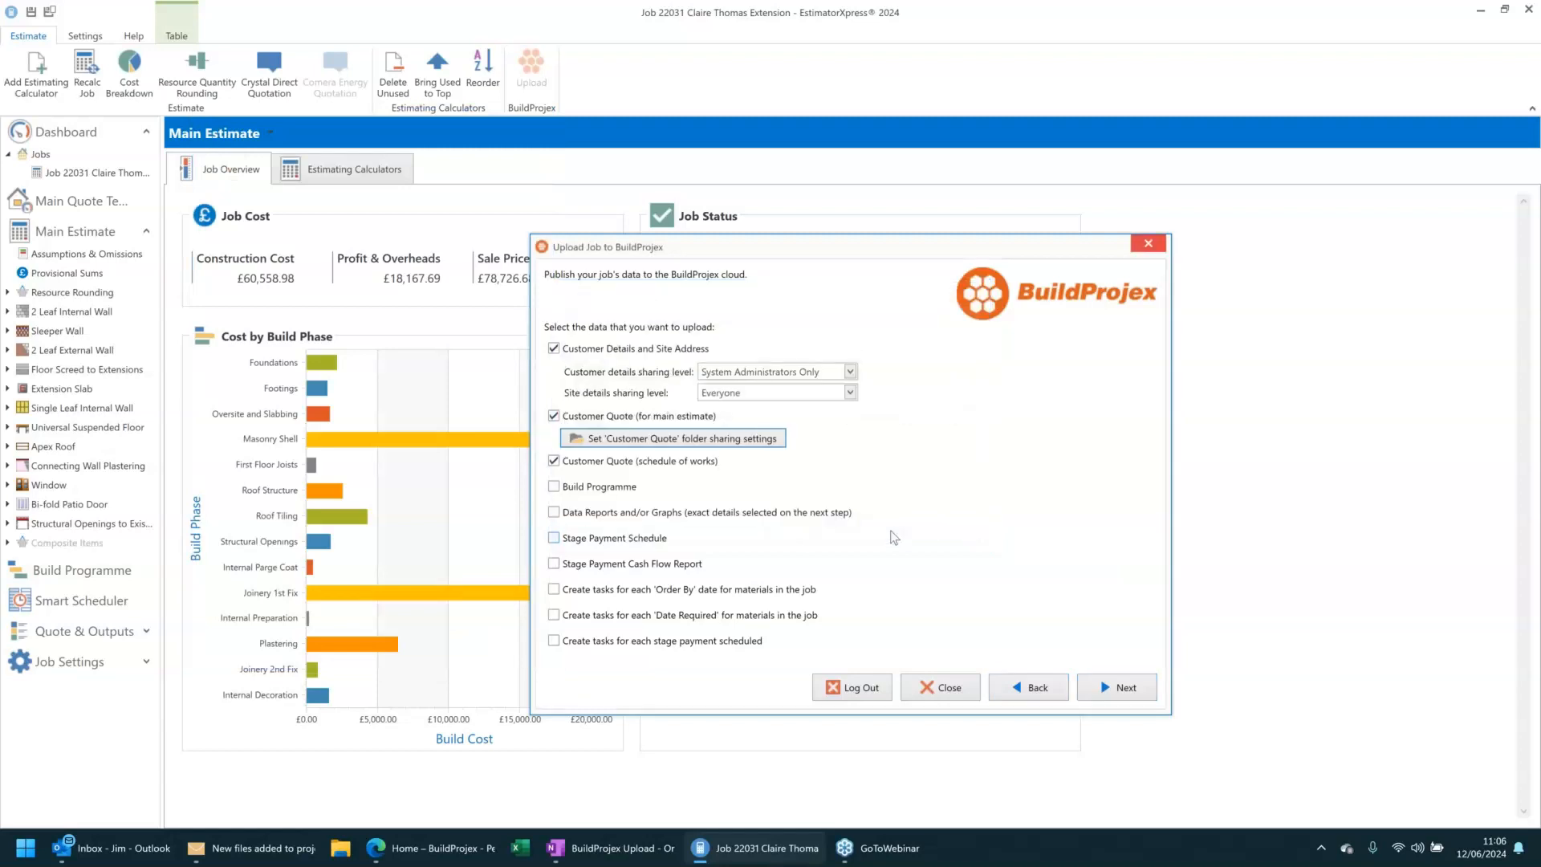
{"action": "left_click", "coordinate": [1124, 688]}
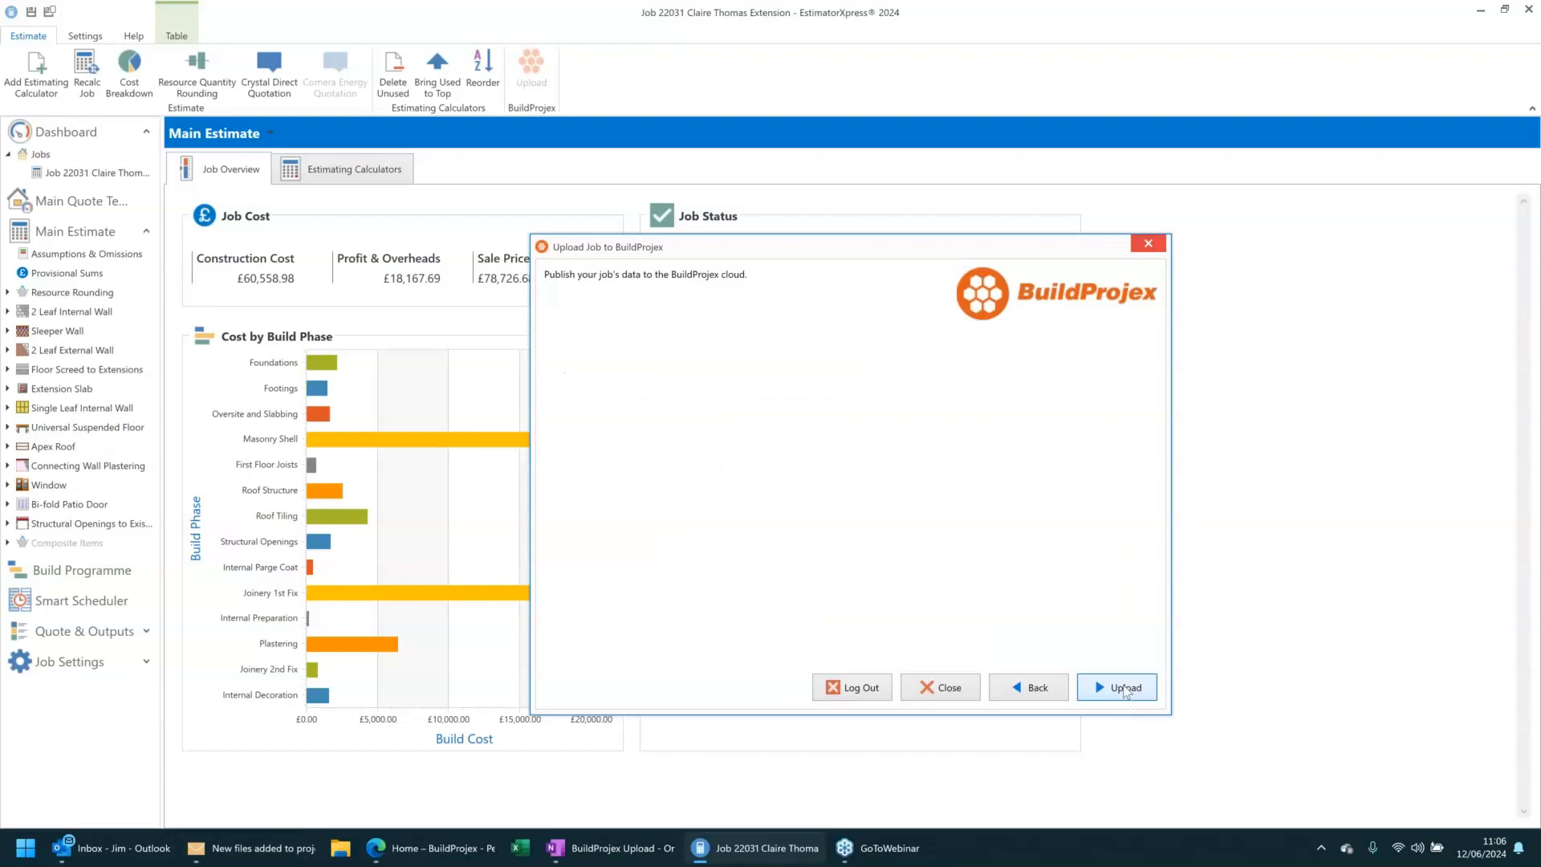
{"action": "left_click", "coordinate": [1124, 688]}
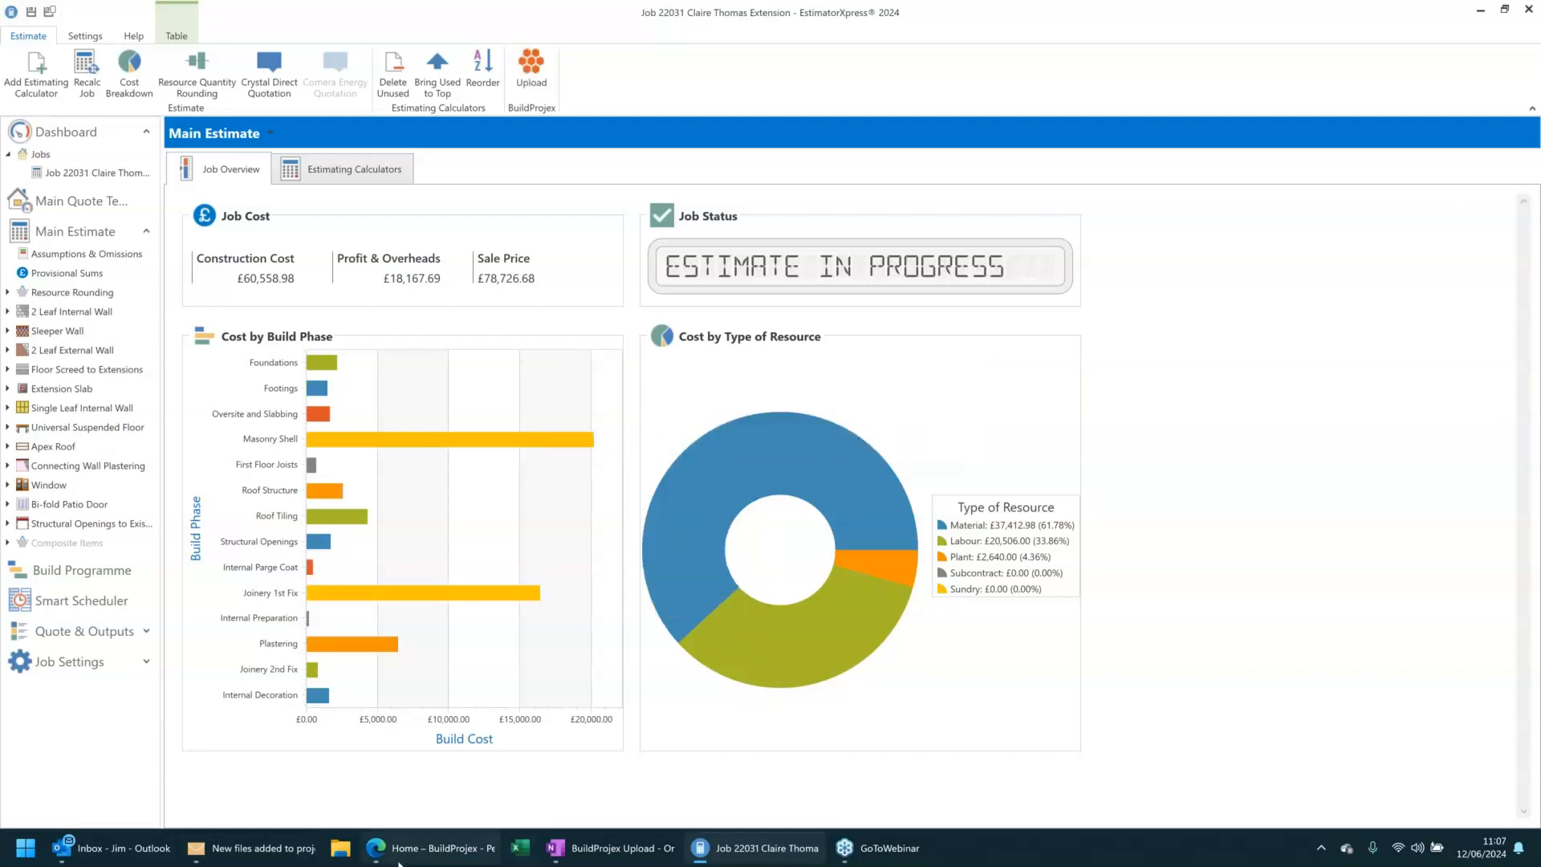
Switch to BuildProjex in Microsoft Edge and check the client details on the uploaded project's card.
{"action": "mouse_move", "coordinate": [401, 860]}
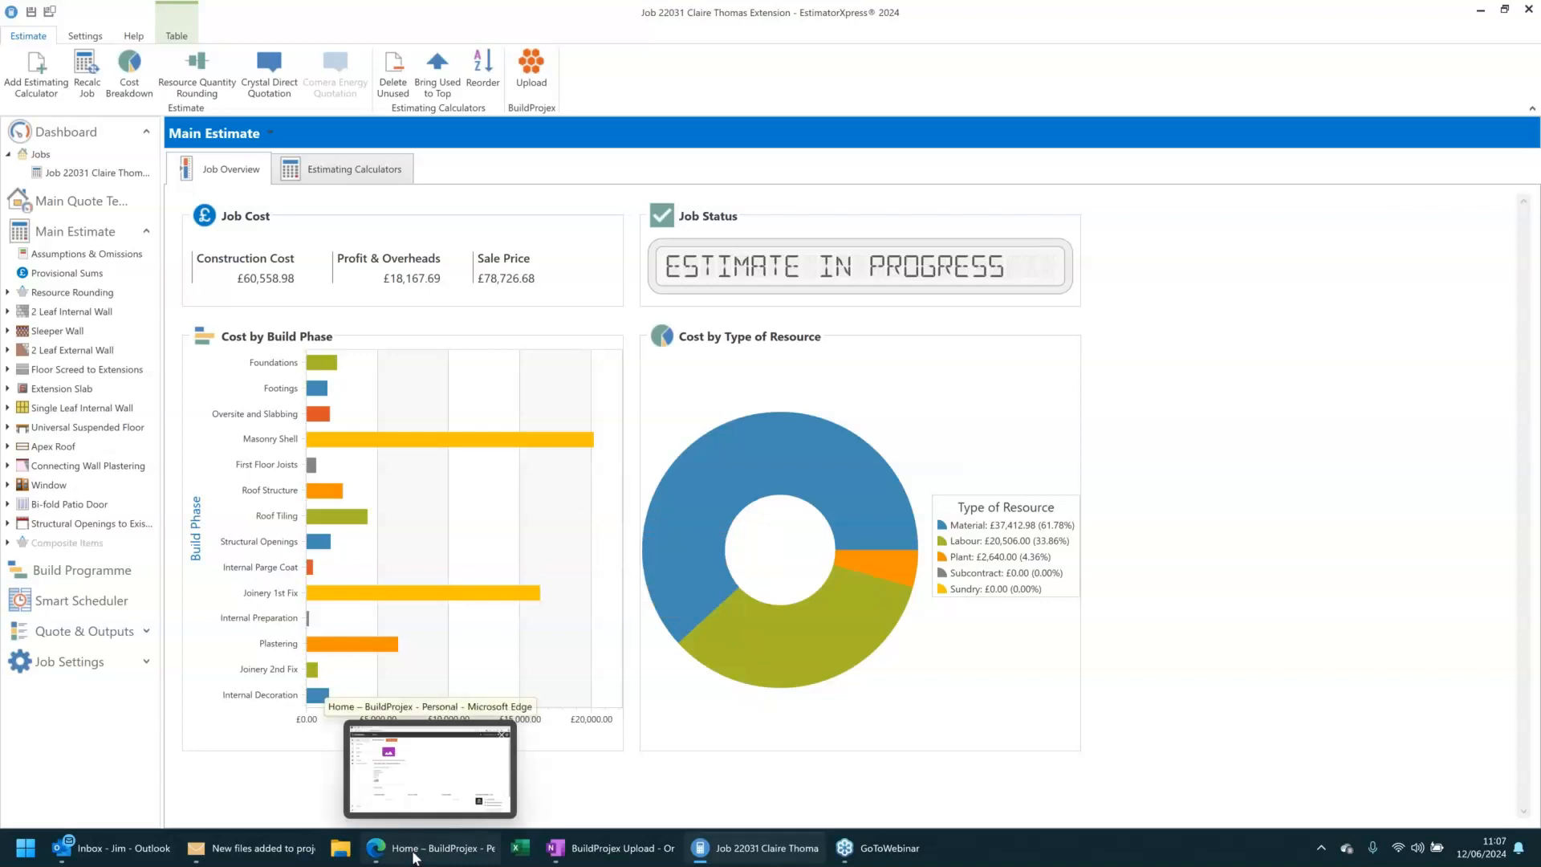
{"action": "left_click", "coordinate": [415, 857]}
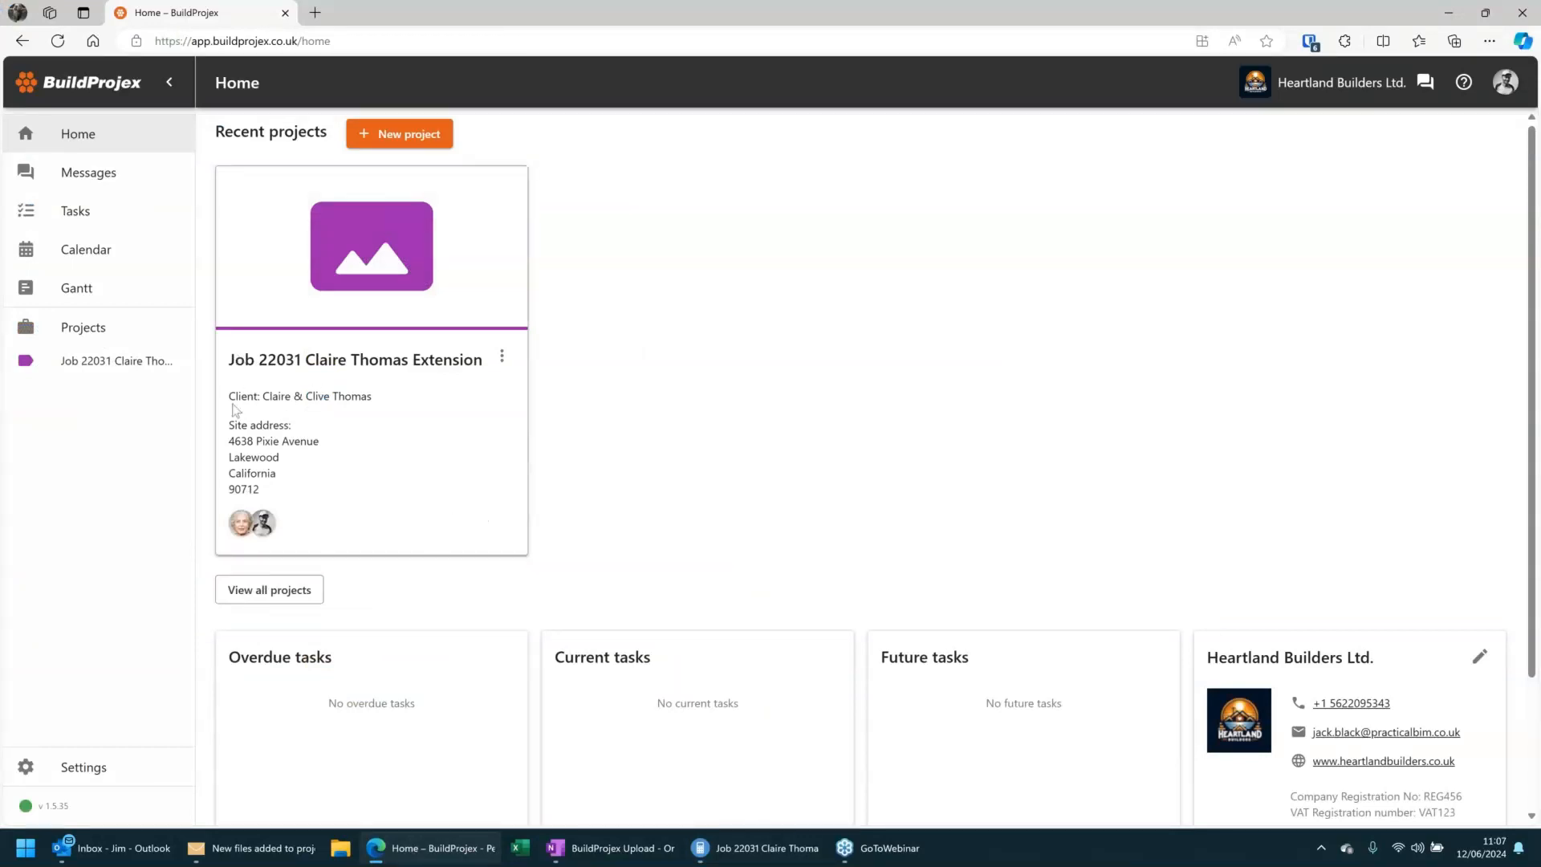
{"action": "left_click_drag", "start_coordinate": [373, 398], "coordinate": [229, 397]}
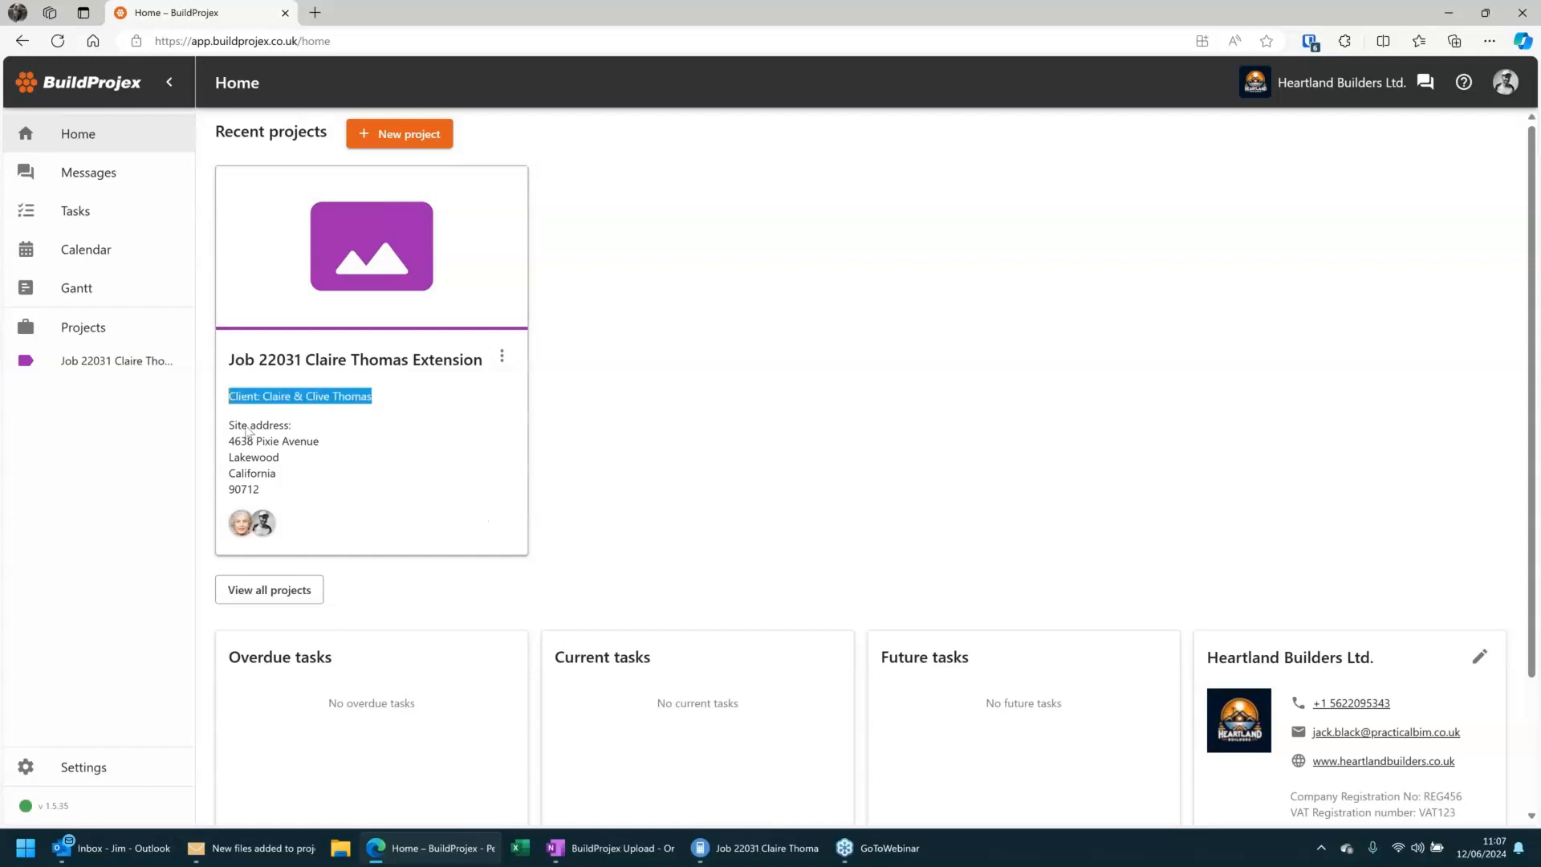
{"action": "left_click", "coordinate": [641, 479]}
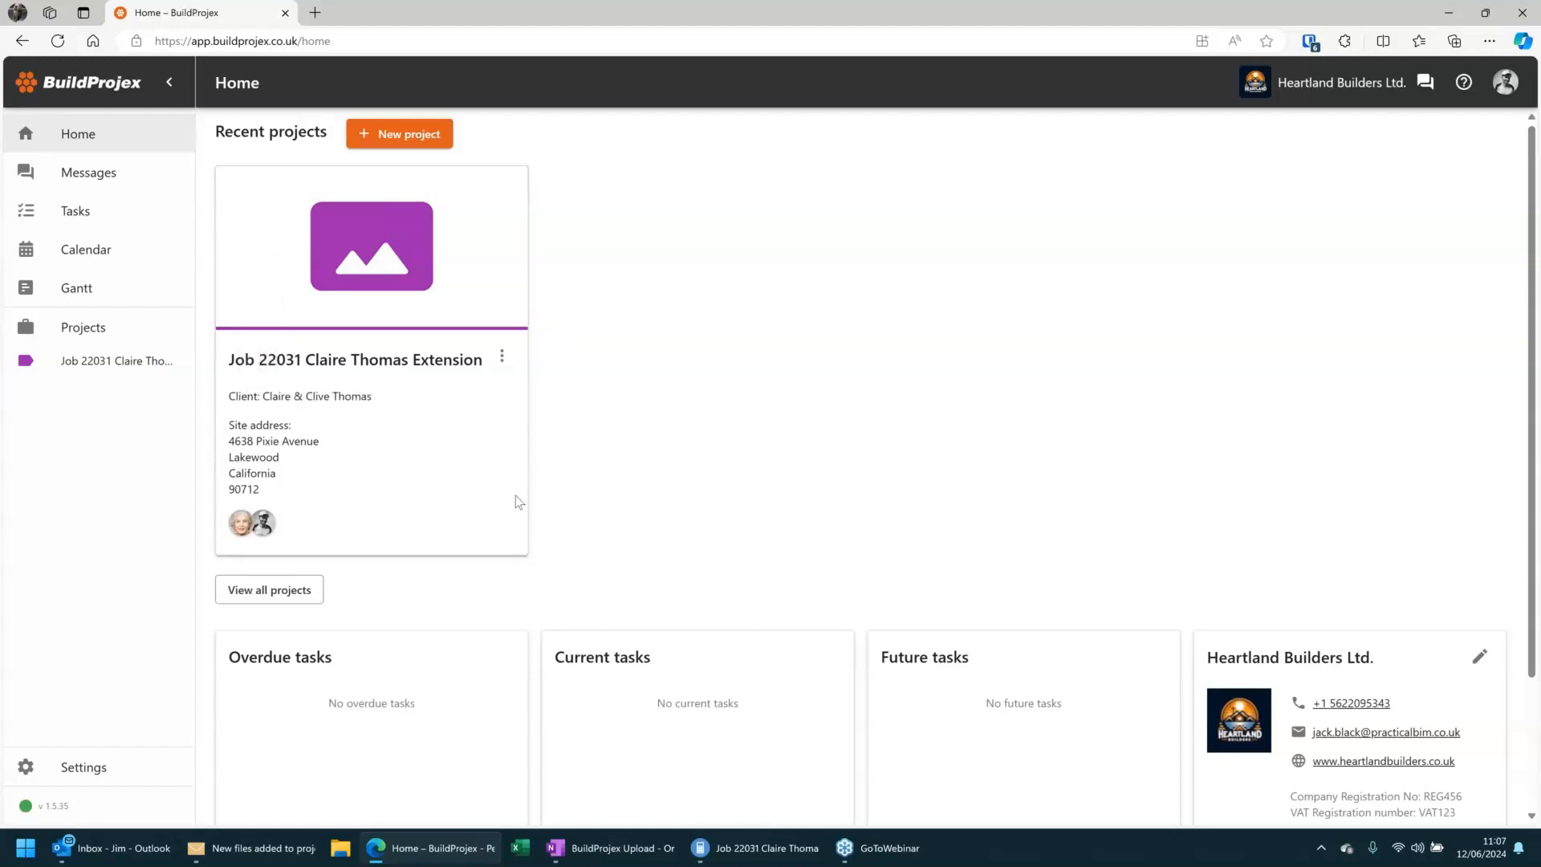
Open the uploaded project and examine the documents in its Customer Quote folder.
{"action": "left_click", "coordinate": [345, 289]}
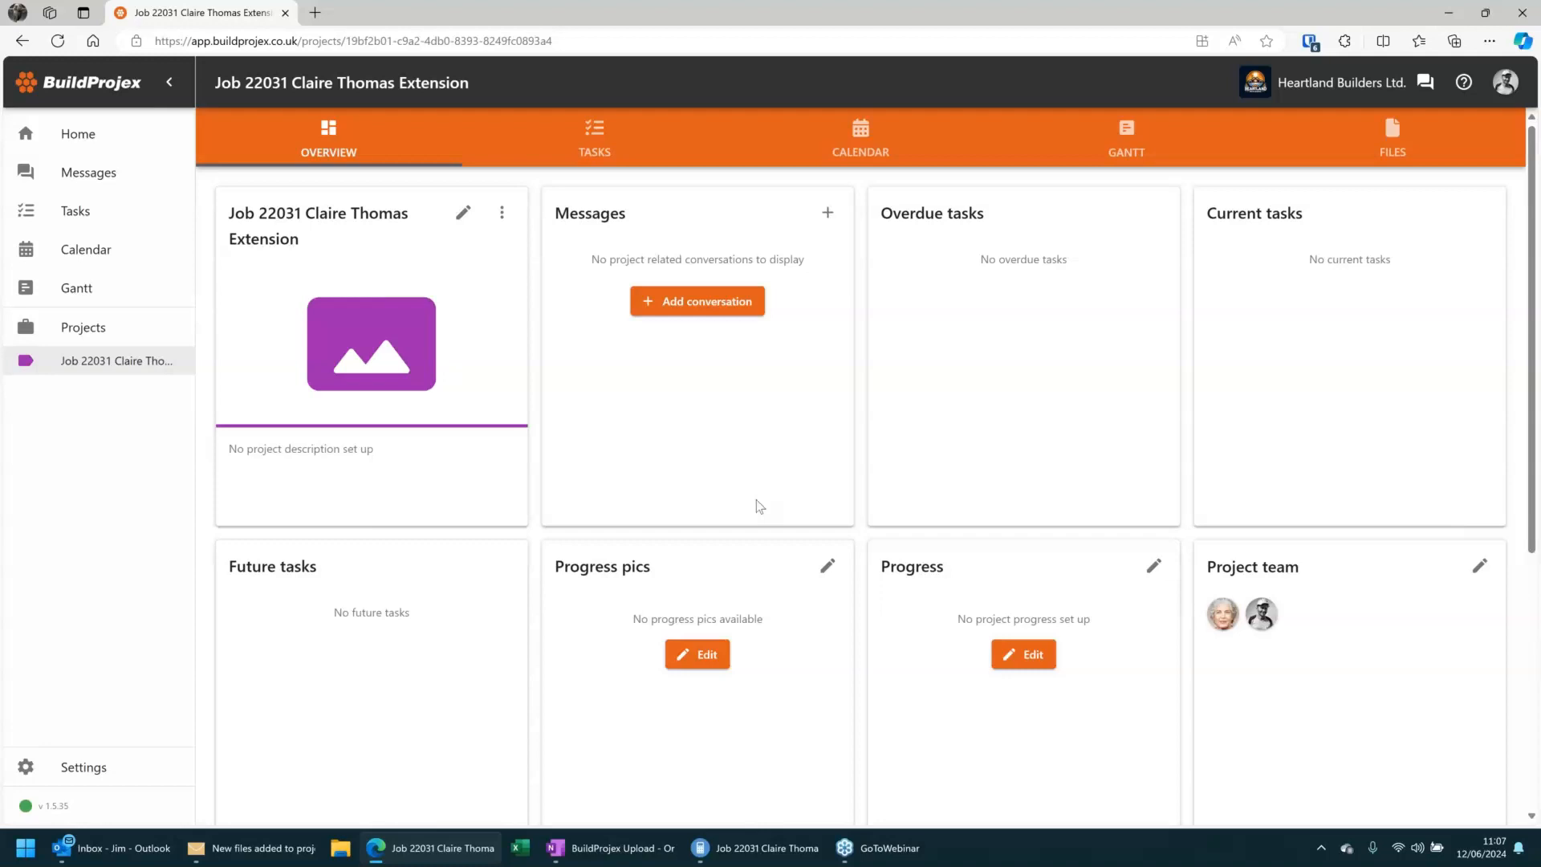
{"action": "mouse_move", "coordinate": [1217, 624]}
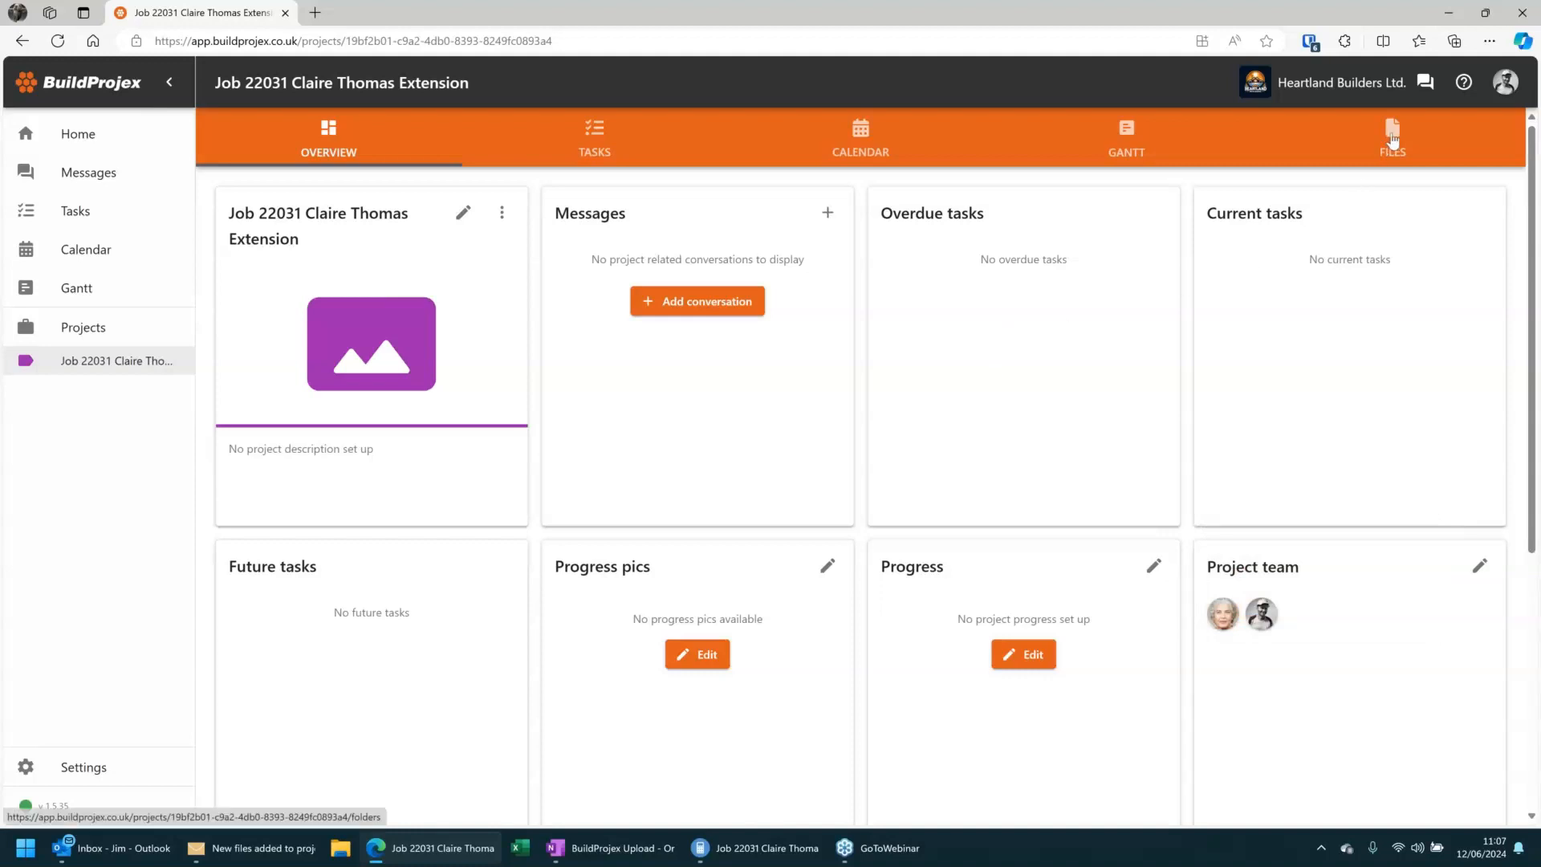
{"action": "left_click", "coordinate": [1393, 138]}
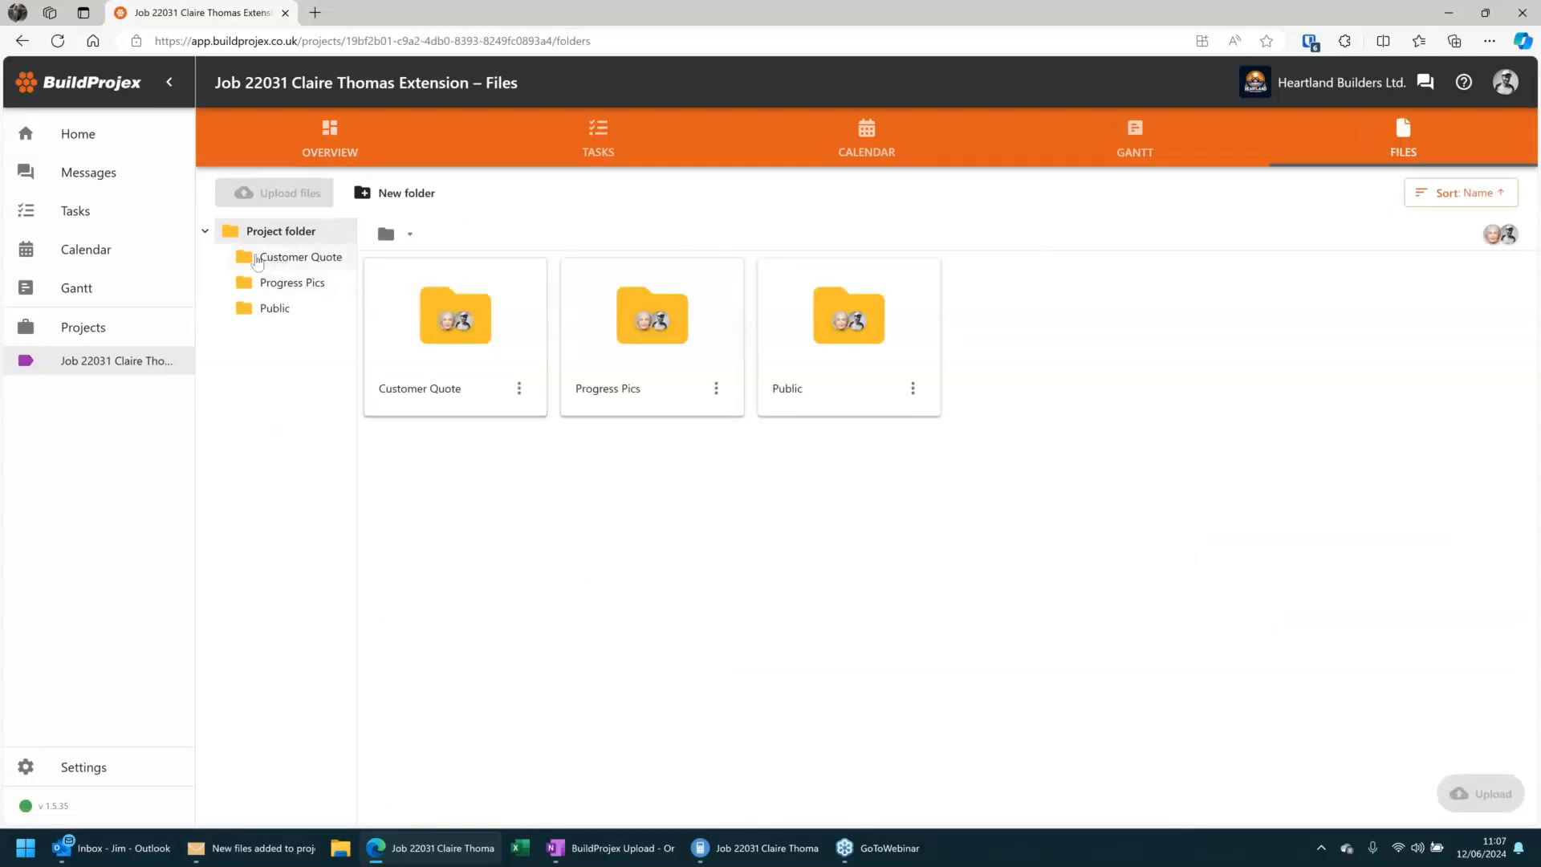
{"action": "left_click", "coordinate": [272, 263]}
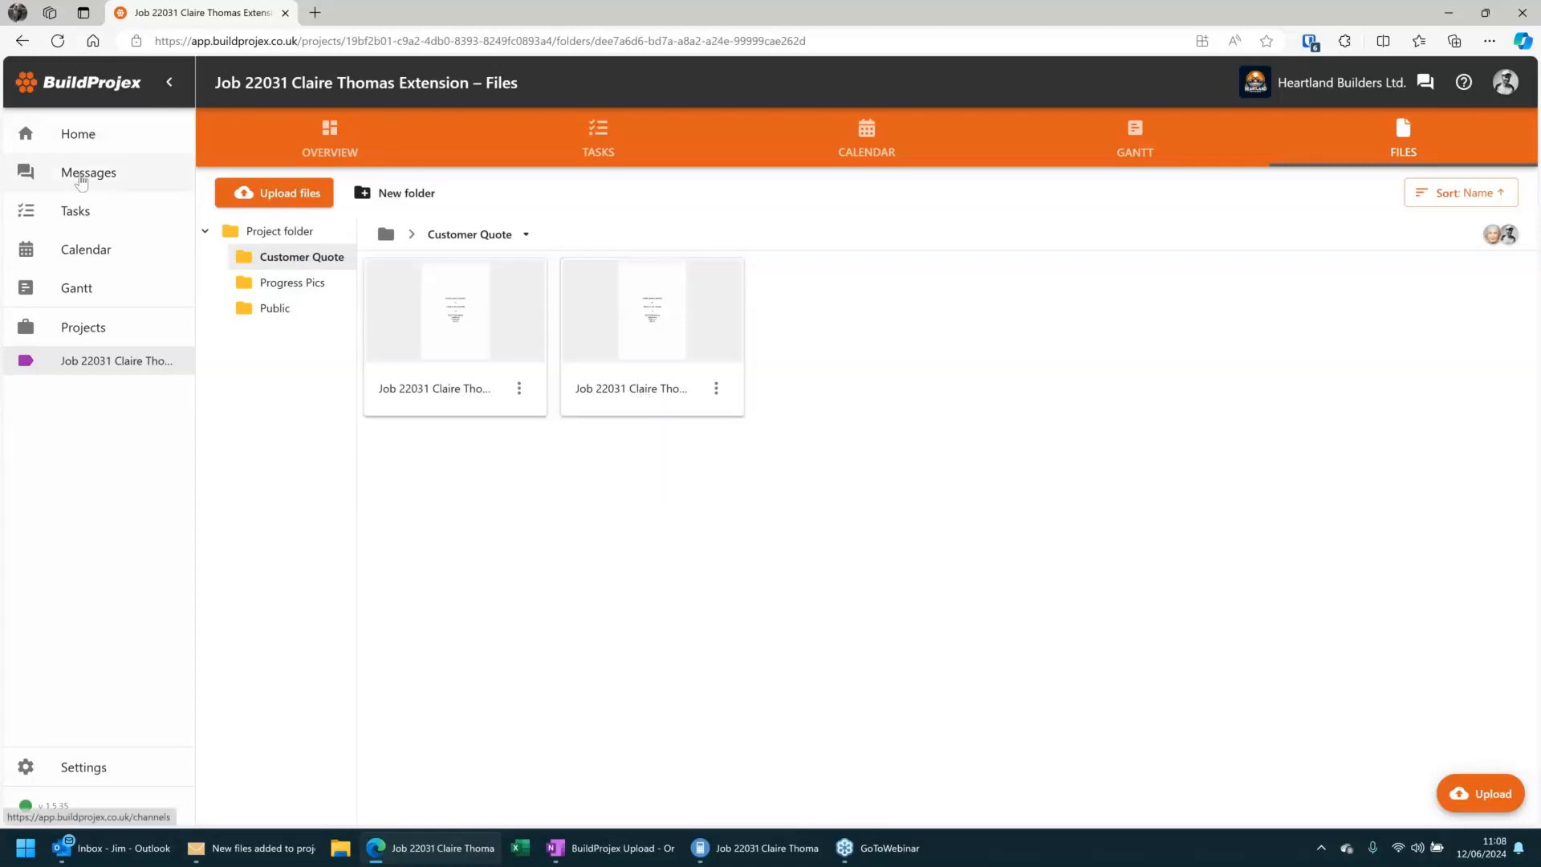
Start a new group conversation from the project overview and name it "Customer Correspondence".
{"action": "left_click", "coordinate": [81, 180]}
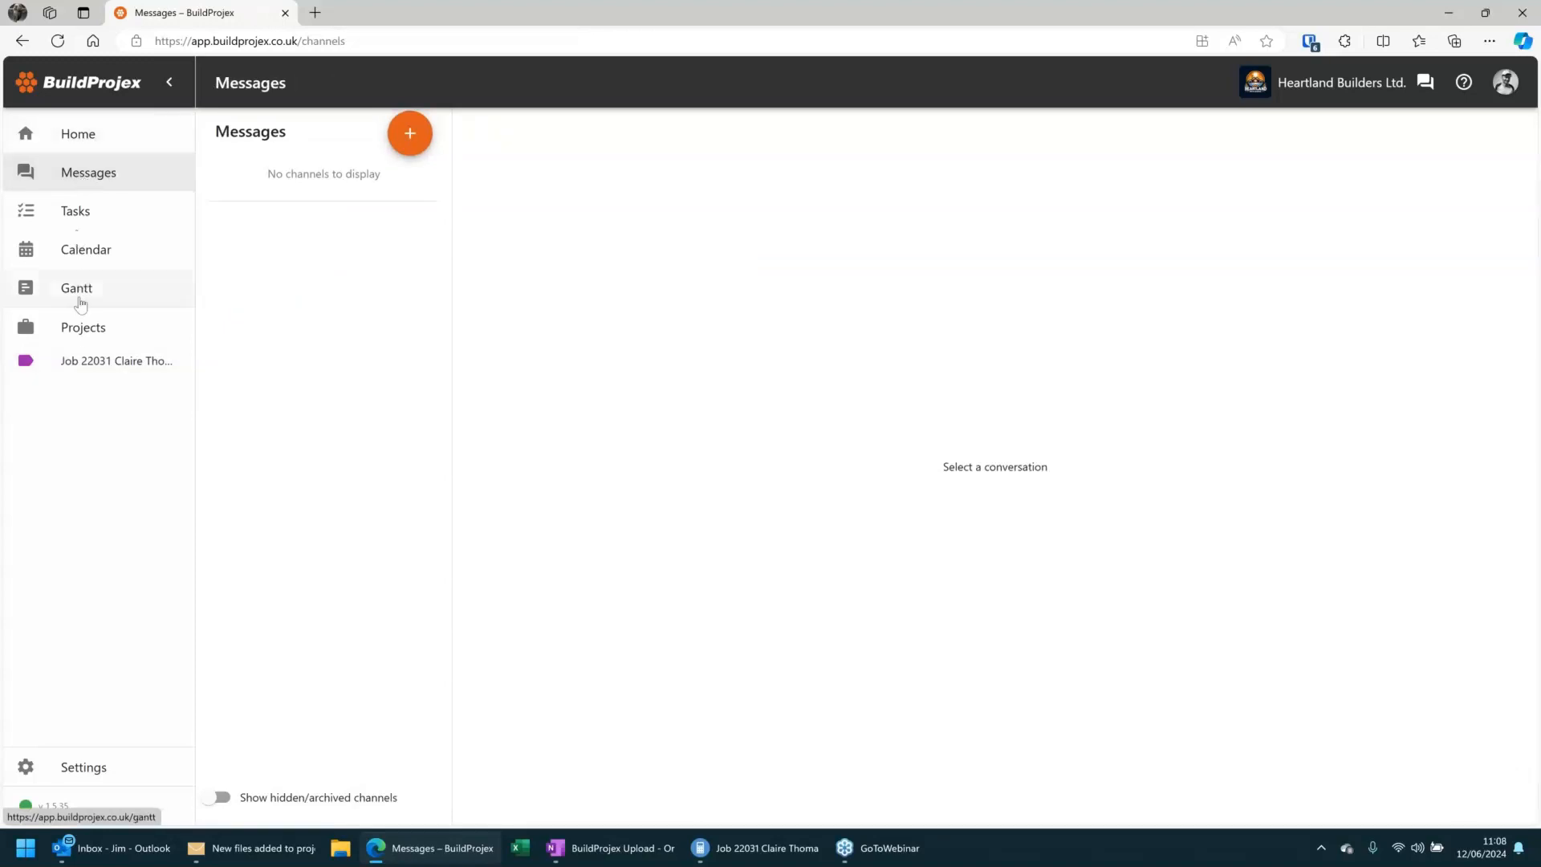
{"action": "left_click", "coordinate": [88, 366]}
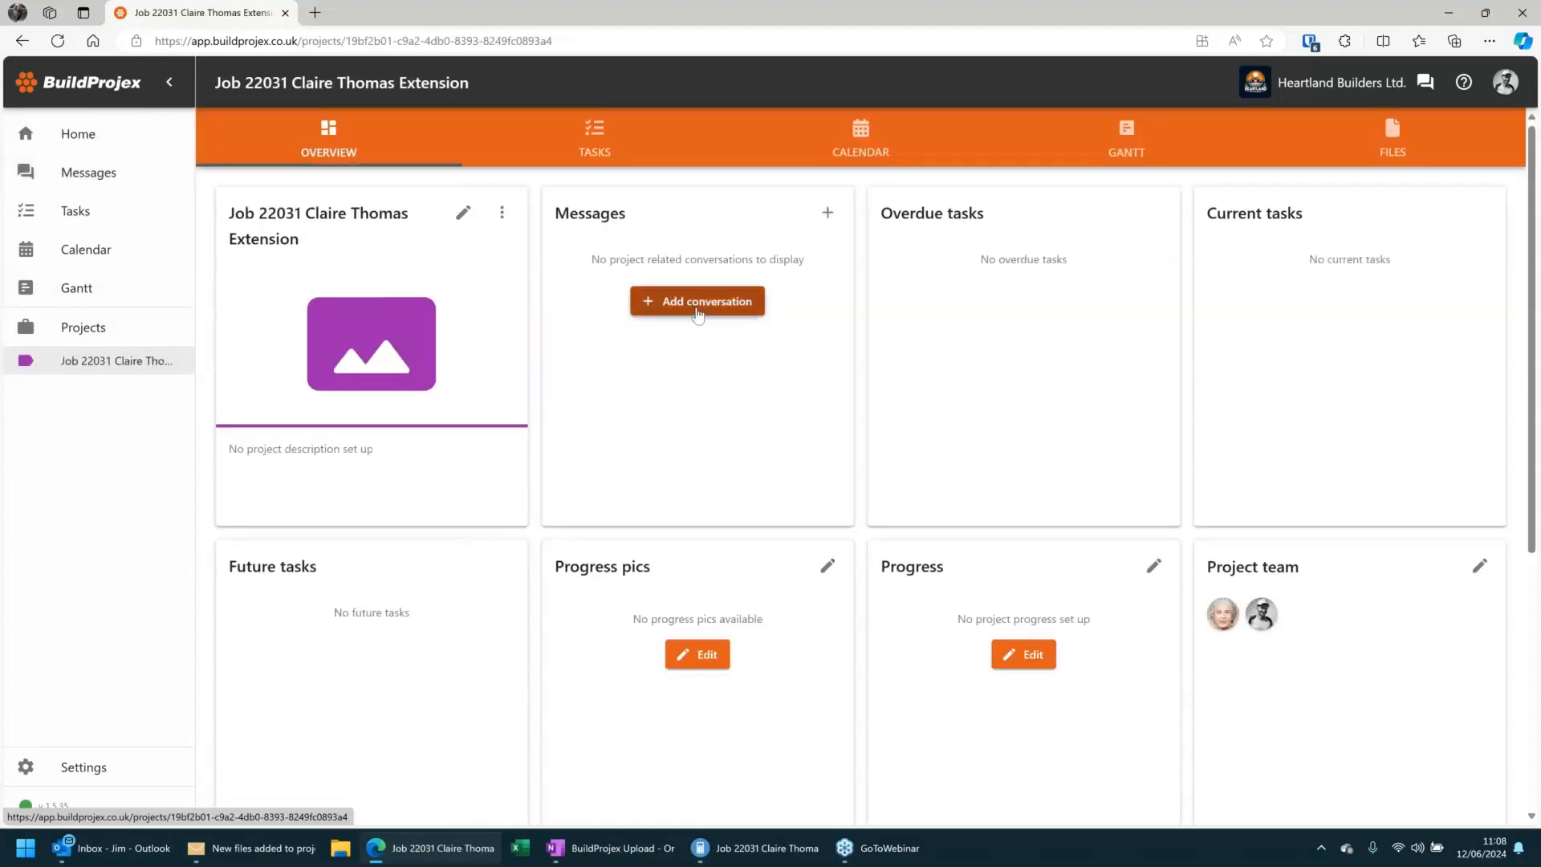
{"action": "left_click", "coordinate": [697, 303]}
{"action": "key", "text": "alt+Tab"}
{"action": "left_click", "coordinate": [605, 238]}
{"action": "type", "text": "Customer Correspondence"}
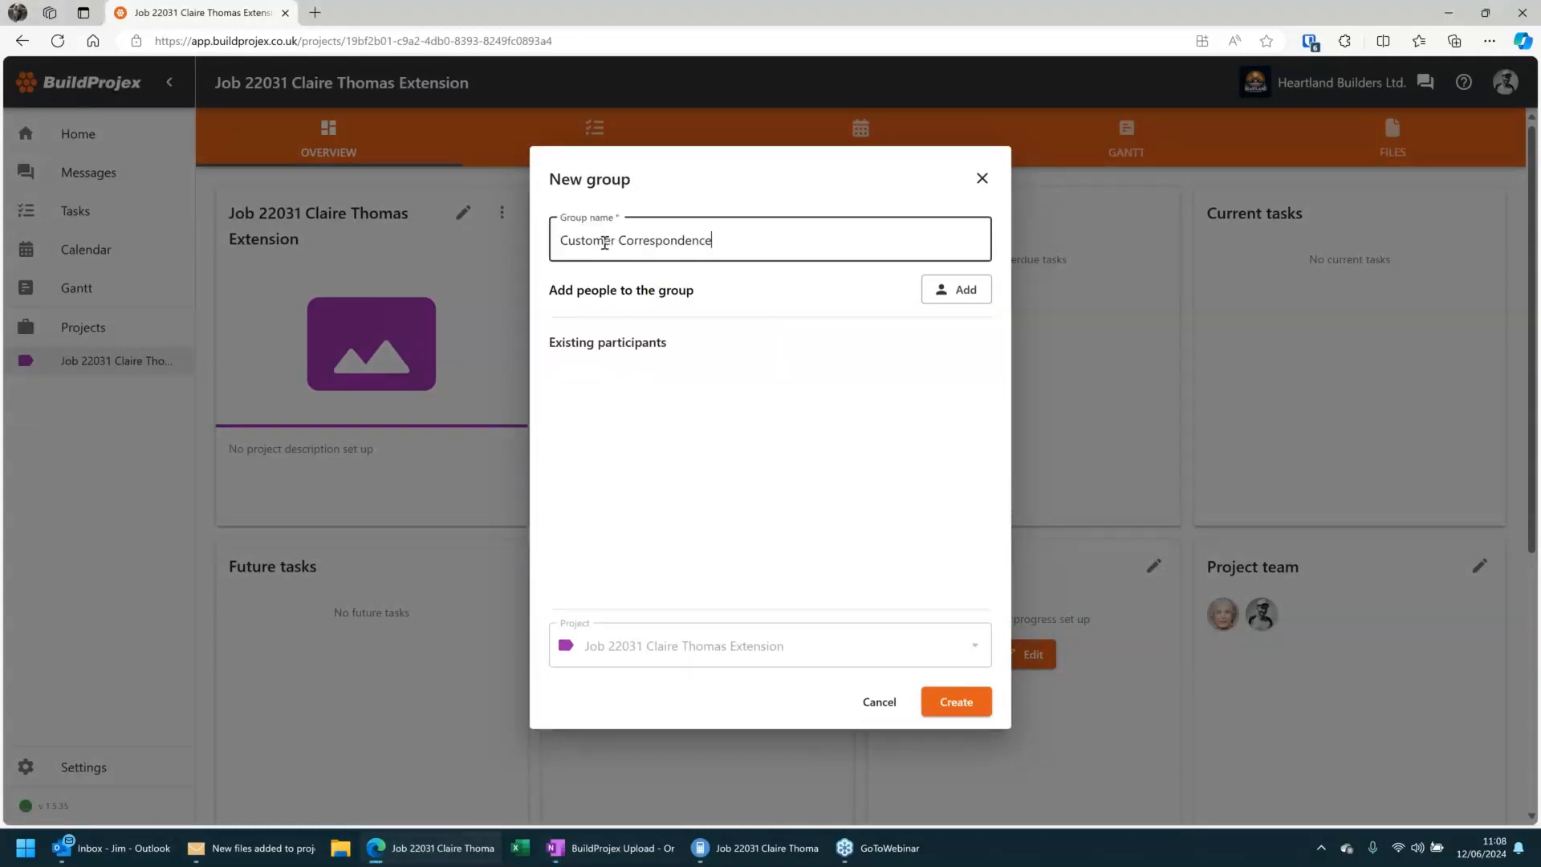
Add the customer from the project team to the new group and create the group.
{"action": "left_click", "coordinate": [956, 290]}
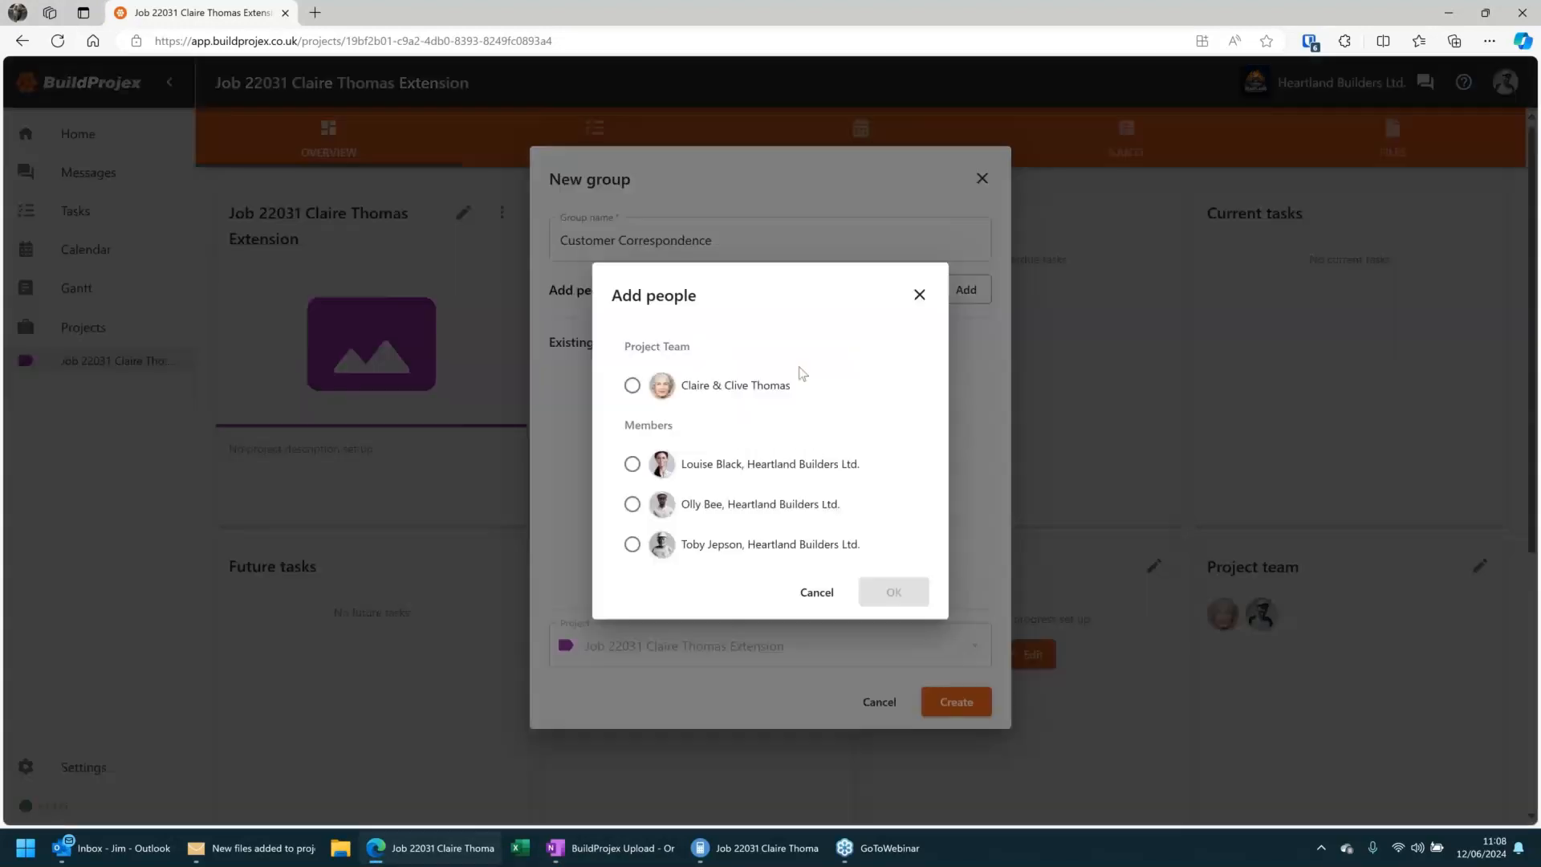
{"action": "left_click", "coordinate": [682, 394]}
{"action": "left_click", "coordinate": [889, 594]}
{"action": "left_click", "coordinate": [940, 747]}
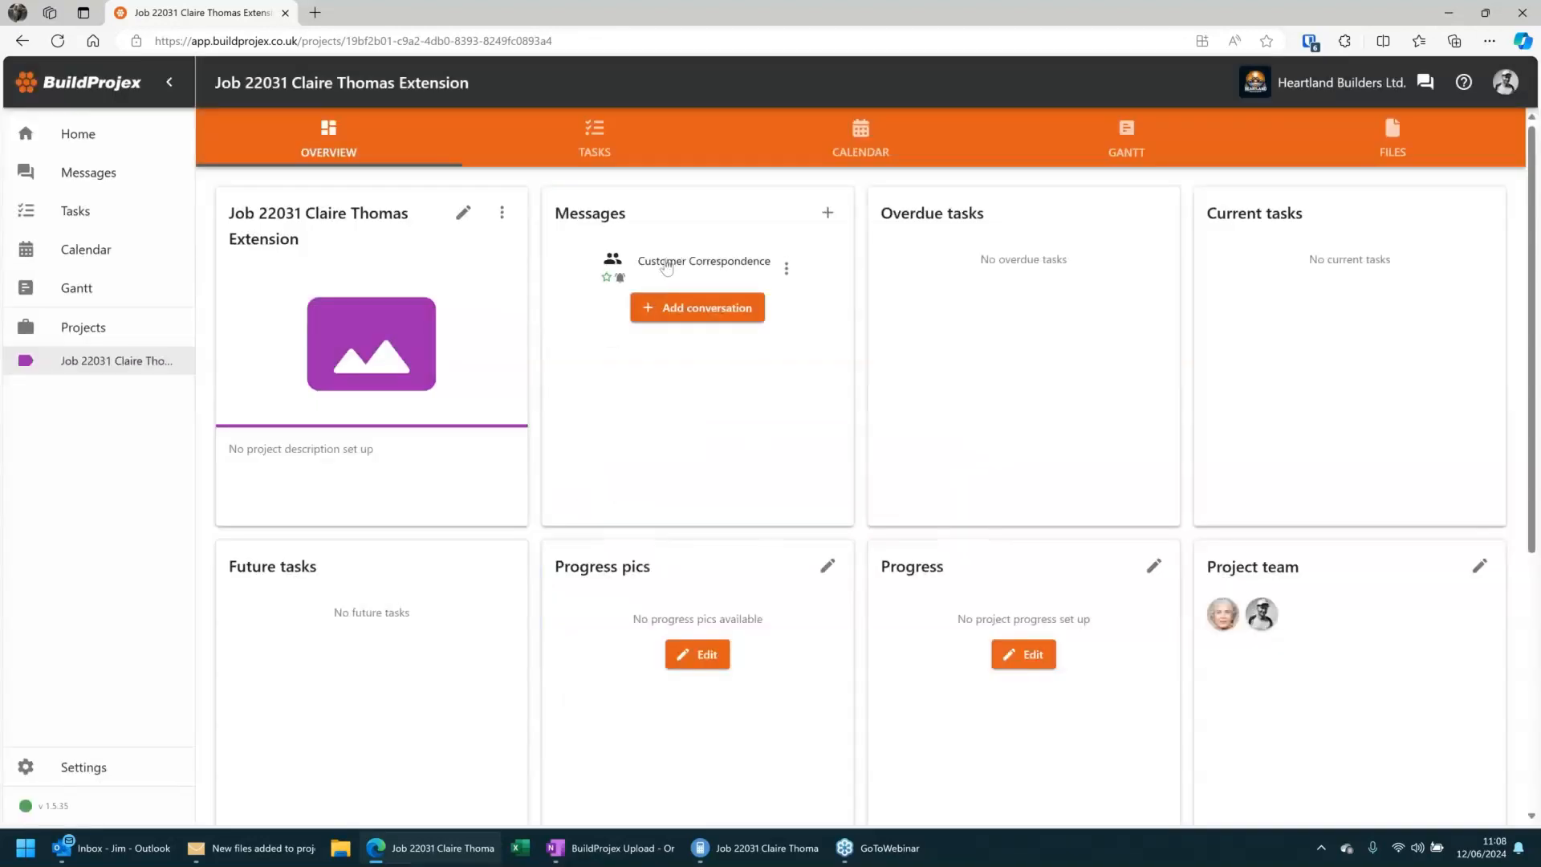
Send the customer a message in Customer Correspondence saying the quote was e-mailed, questions can go in this chat, and you will meet Friday to review it.
{"action": "left_click", "coordinate": [666, 265]}
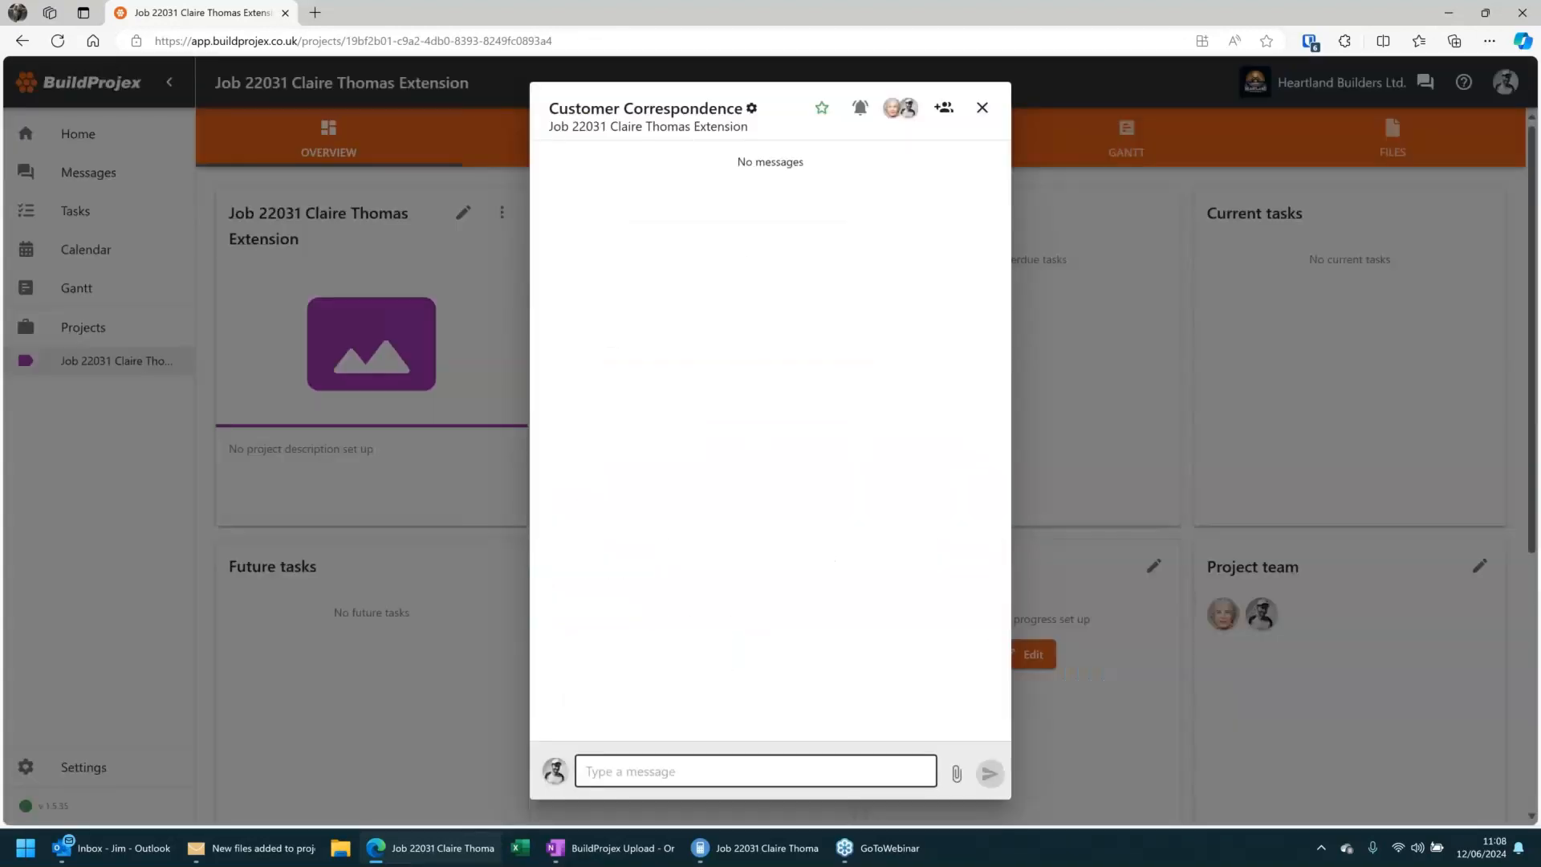
{"action": "key", "text": "alt+Tab"}
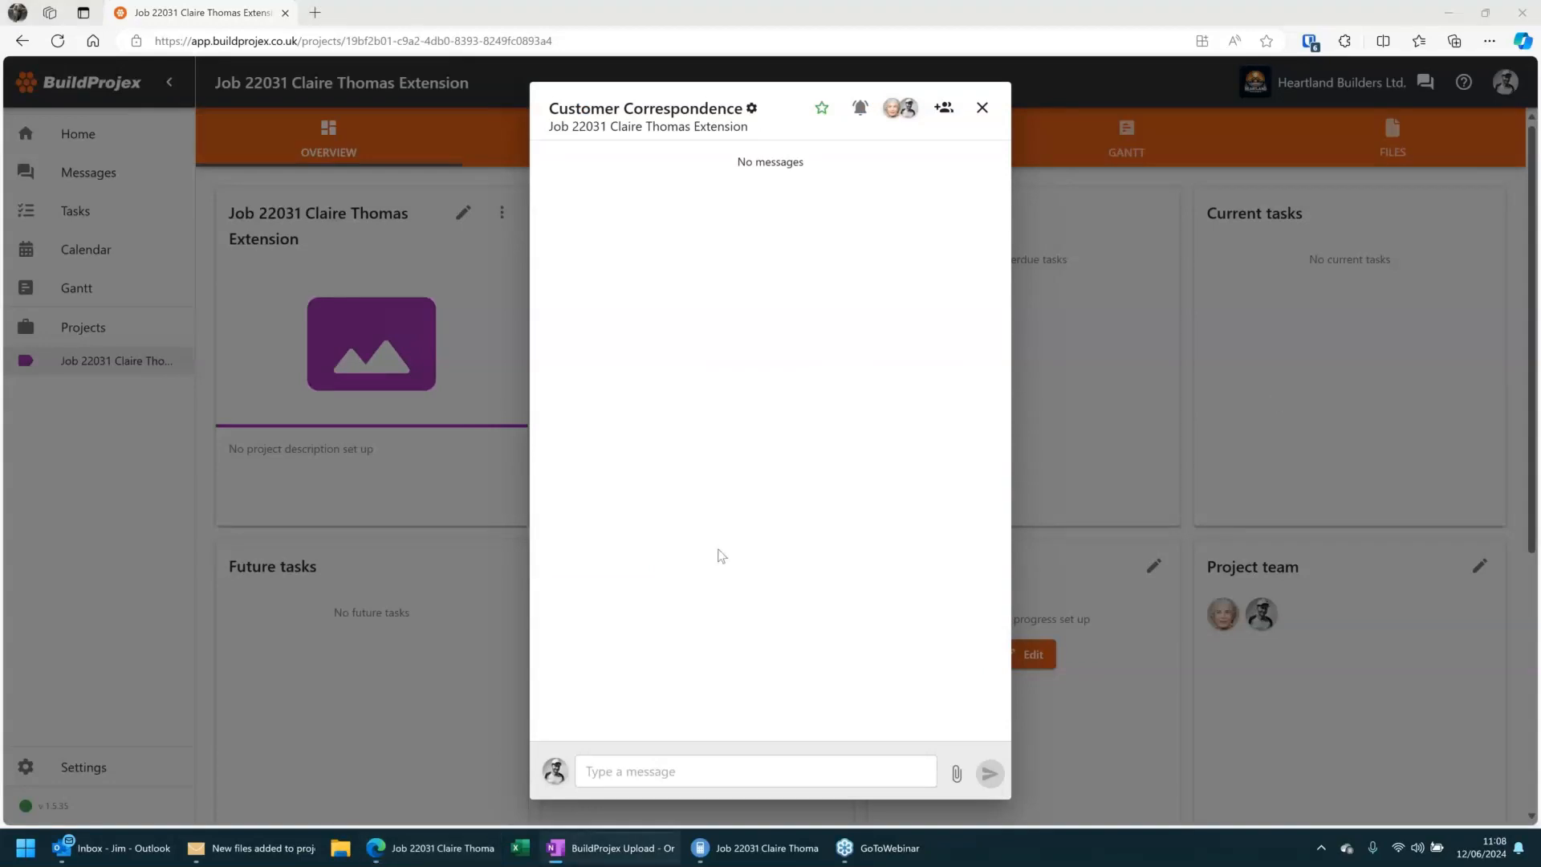
{"action": "left_click", "coordinate": [599, 767]}
{"action": "type", "text": "Hello Claire.  You should have now been e-mailed the quote for the work.  Please use this chat for any questions you have.  I will see you on Friday to go through it in person together."}
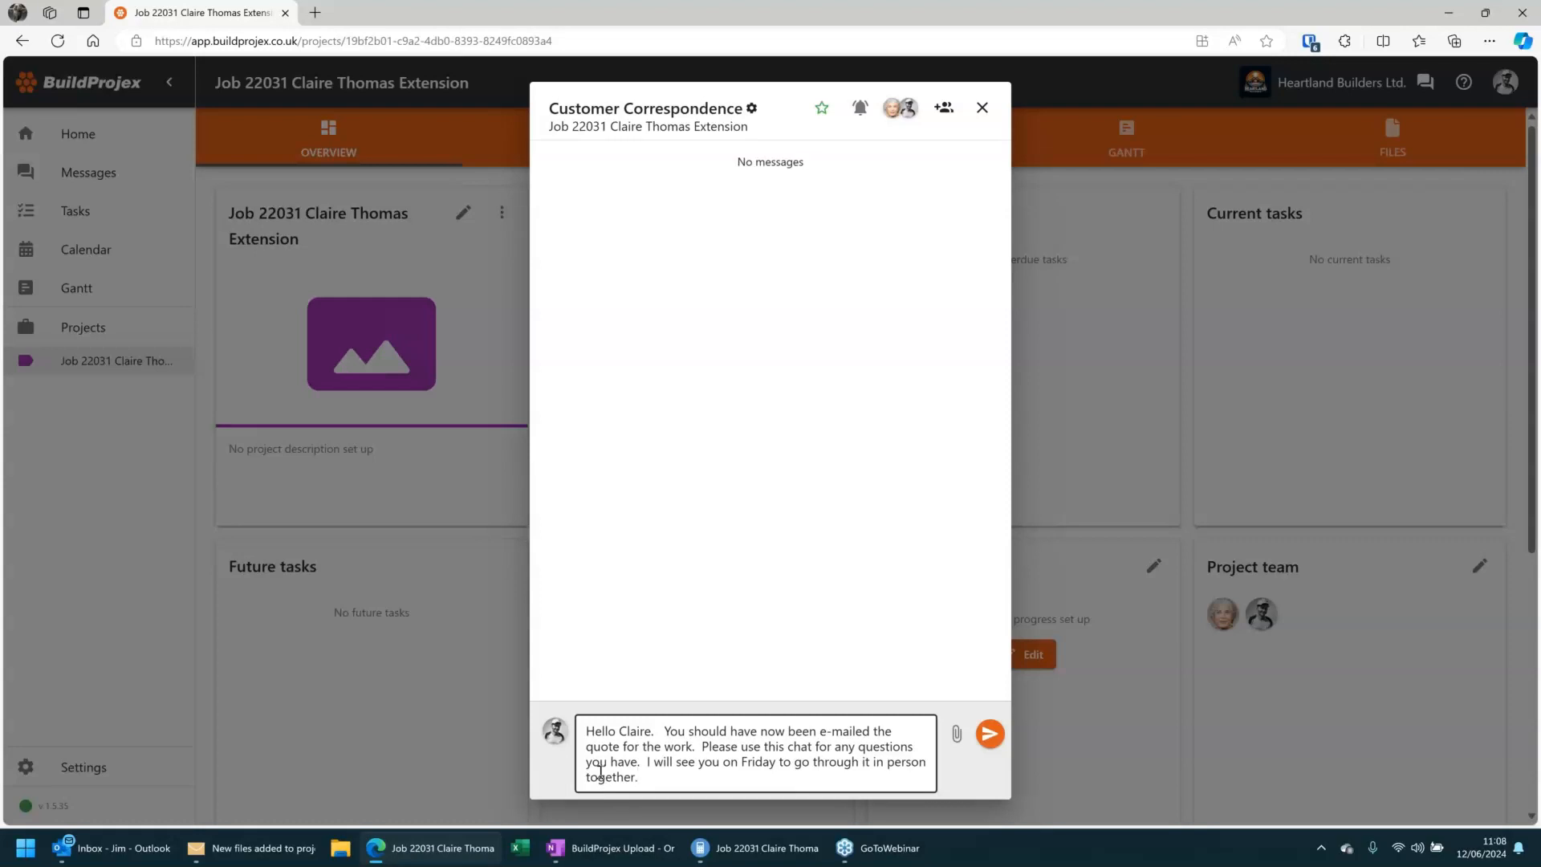
{"action": "left_click", "coordinate": [990, 735]}
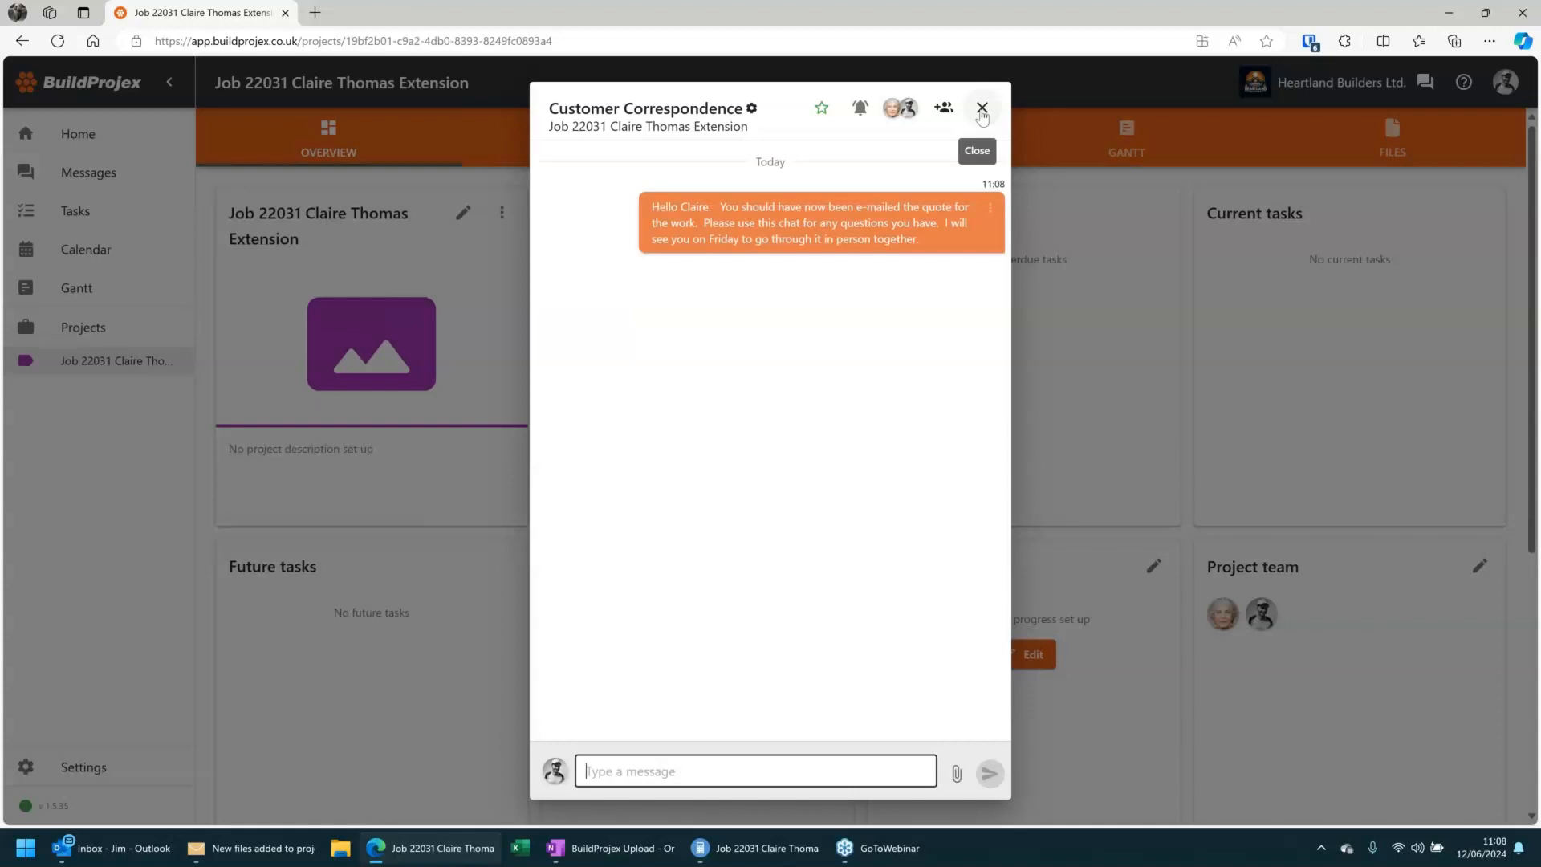
{"action": "left_click", "coordinate": [981, 113]}
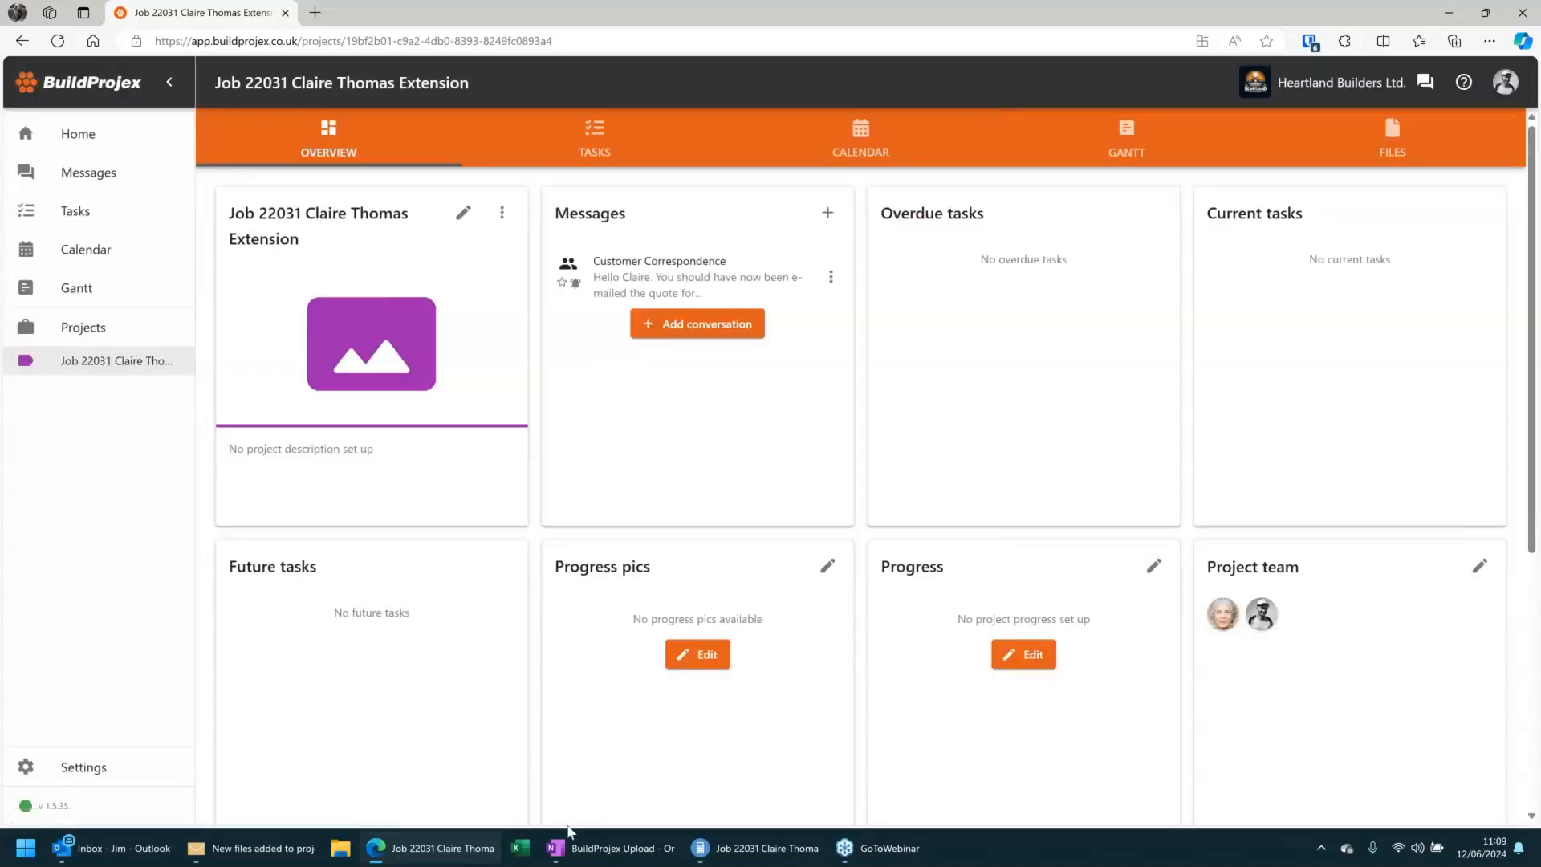
Switch to Outlook and read the BuildProjex notification e-mail about new files added to the project.
{"action": "mouse_move", "coordinate": [247, 859]}
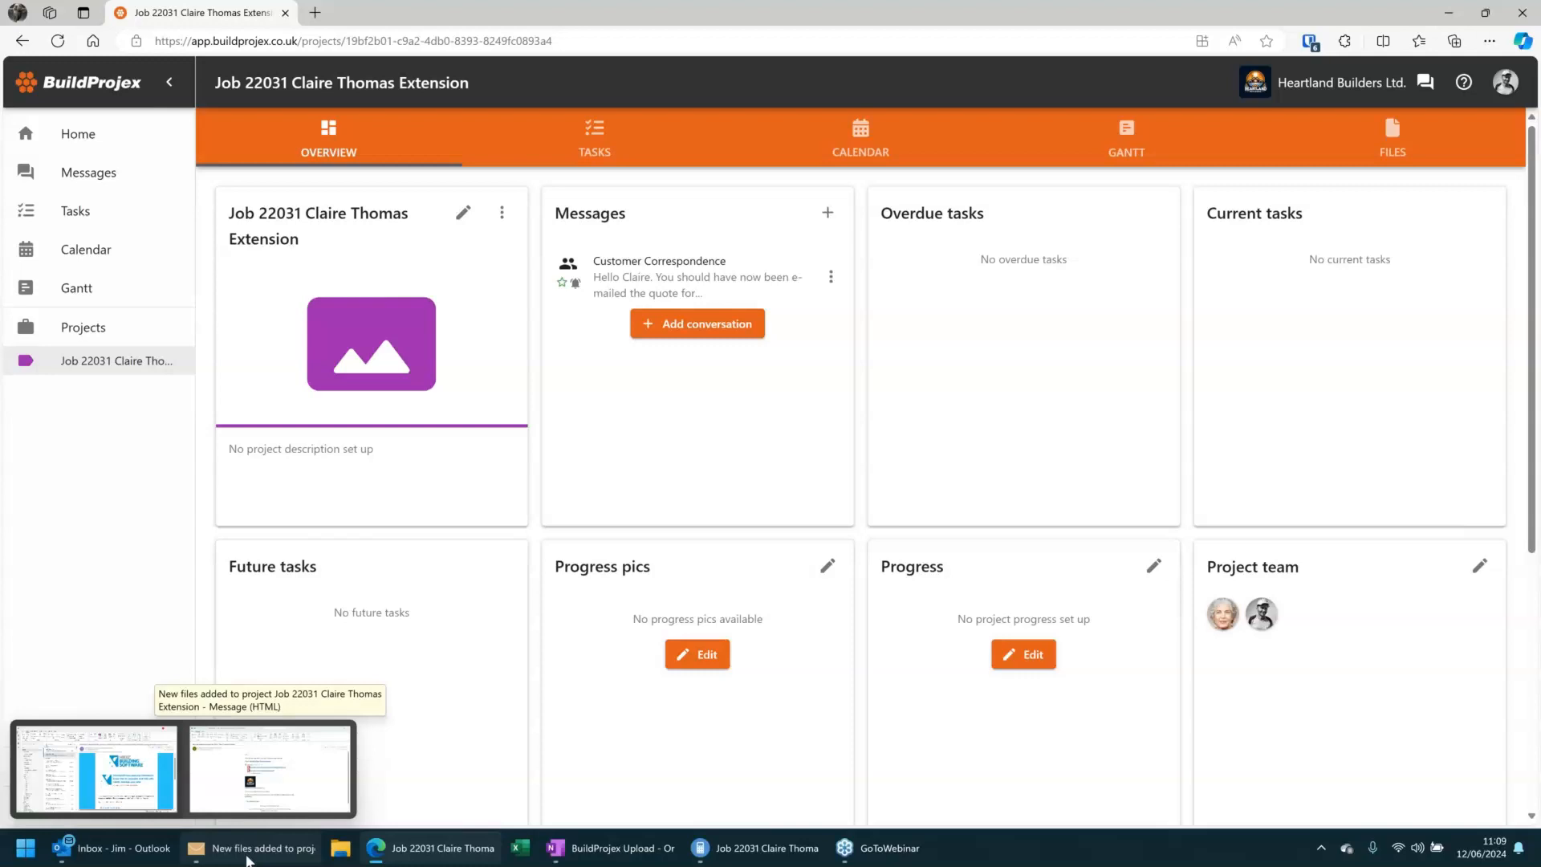
{"action": "left_click", "coordinate": [248, 855]}
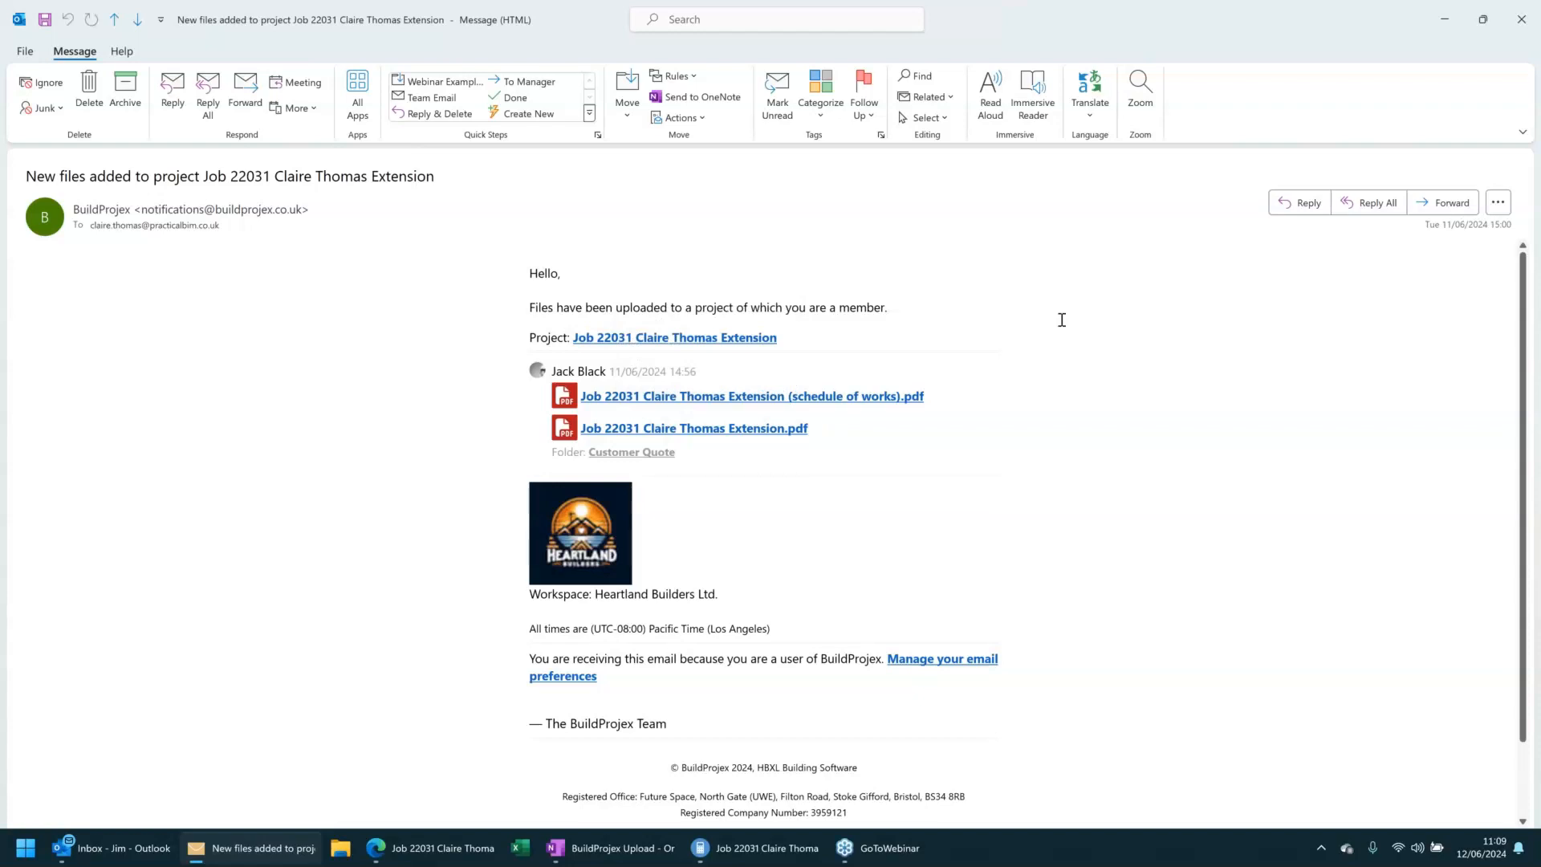
{"action": "left_click", "coordinate": [1442, 25]}
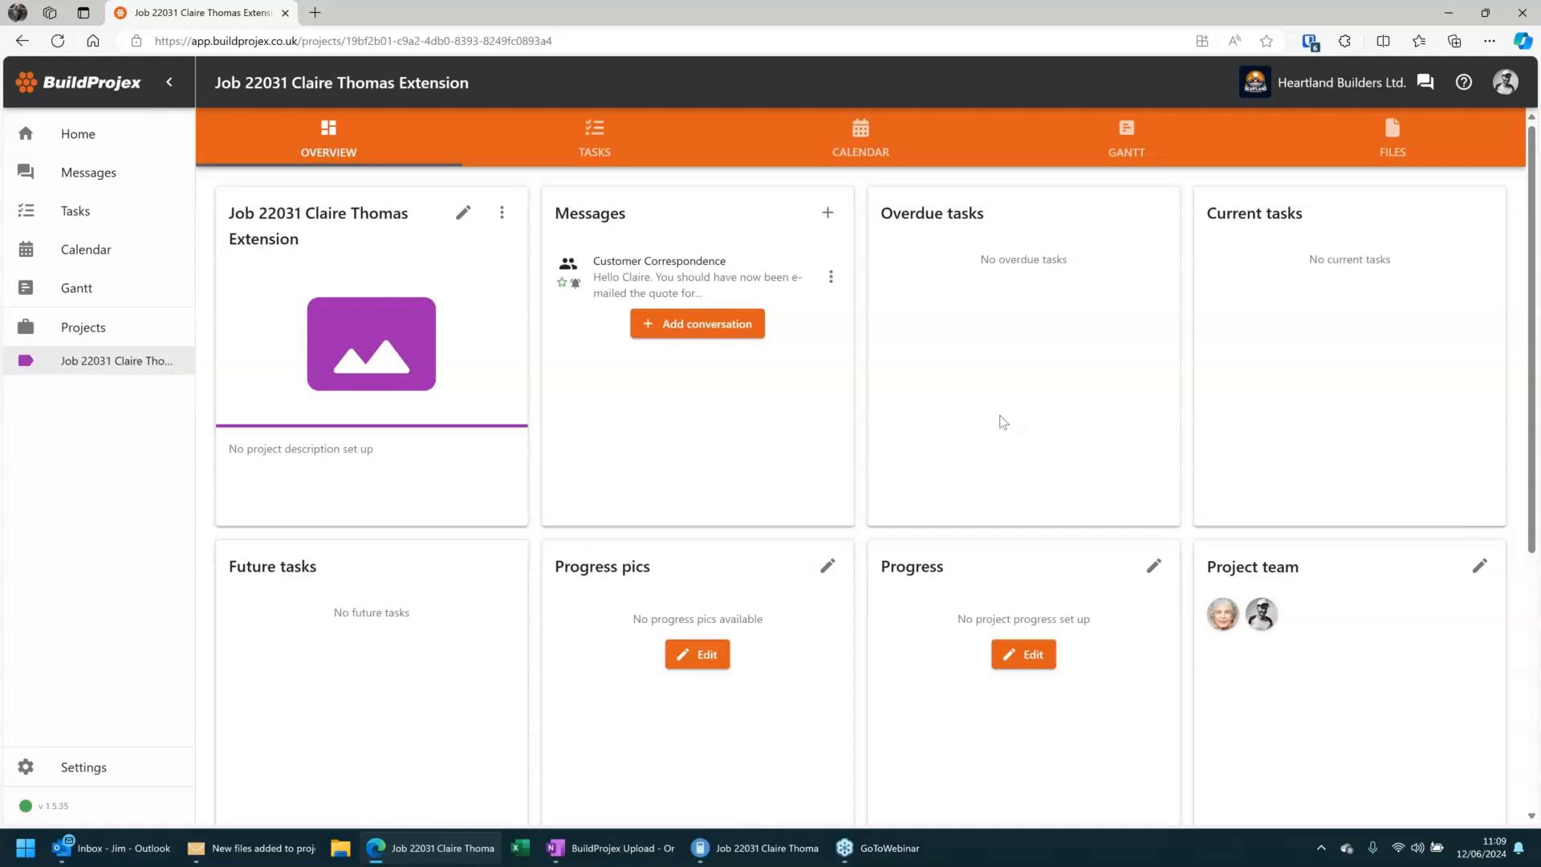
Add the three available Heartland Builders Ltd. members to the project team.
{"action": "left_click", "coordinate": [1480, 569]}
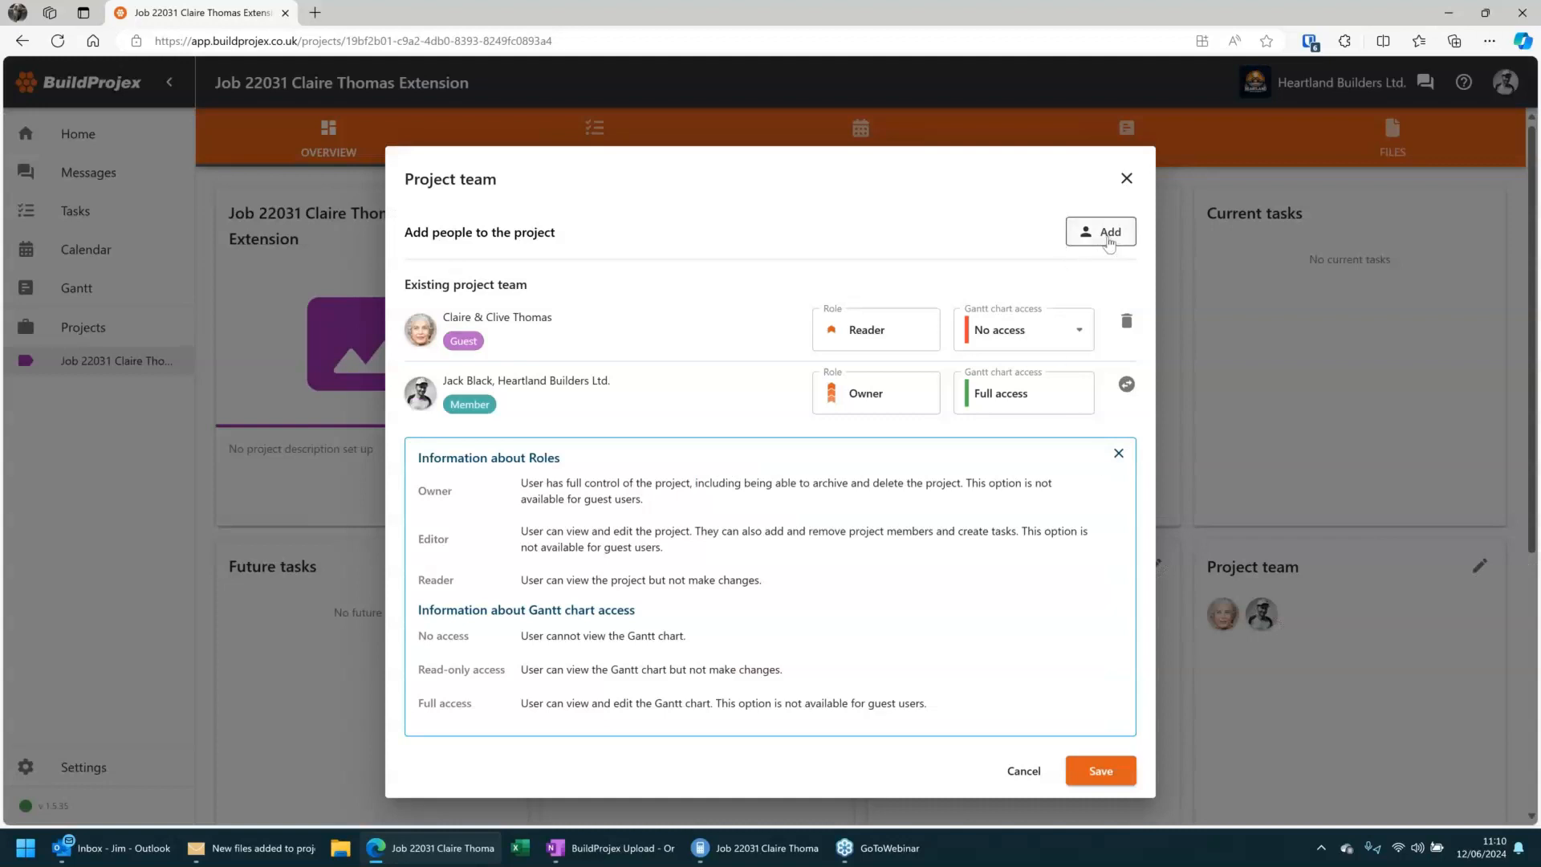
{"action": "left_click", "coordinate": [1108, 234]}
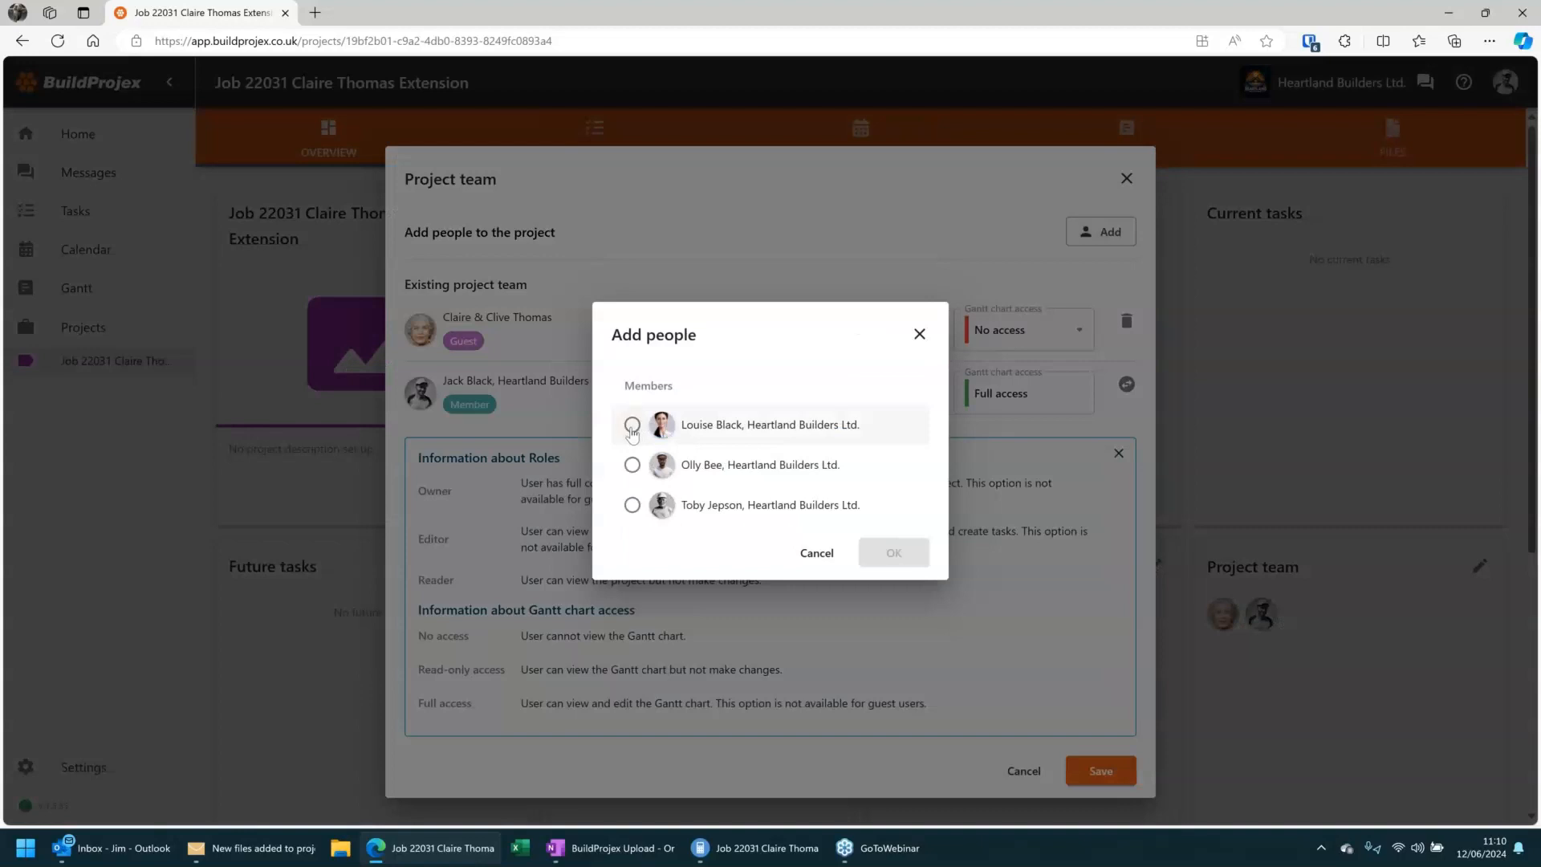
{"action": "left_click", "coordinate": [633, 427]}
{"action": "left_click", "coordinate": [632, 466]}
{"action": "left_click", "coordinate": [632, 506]}
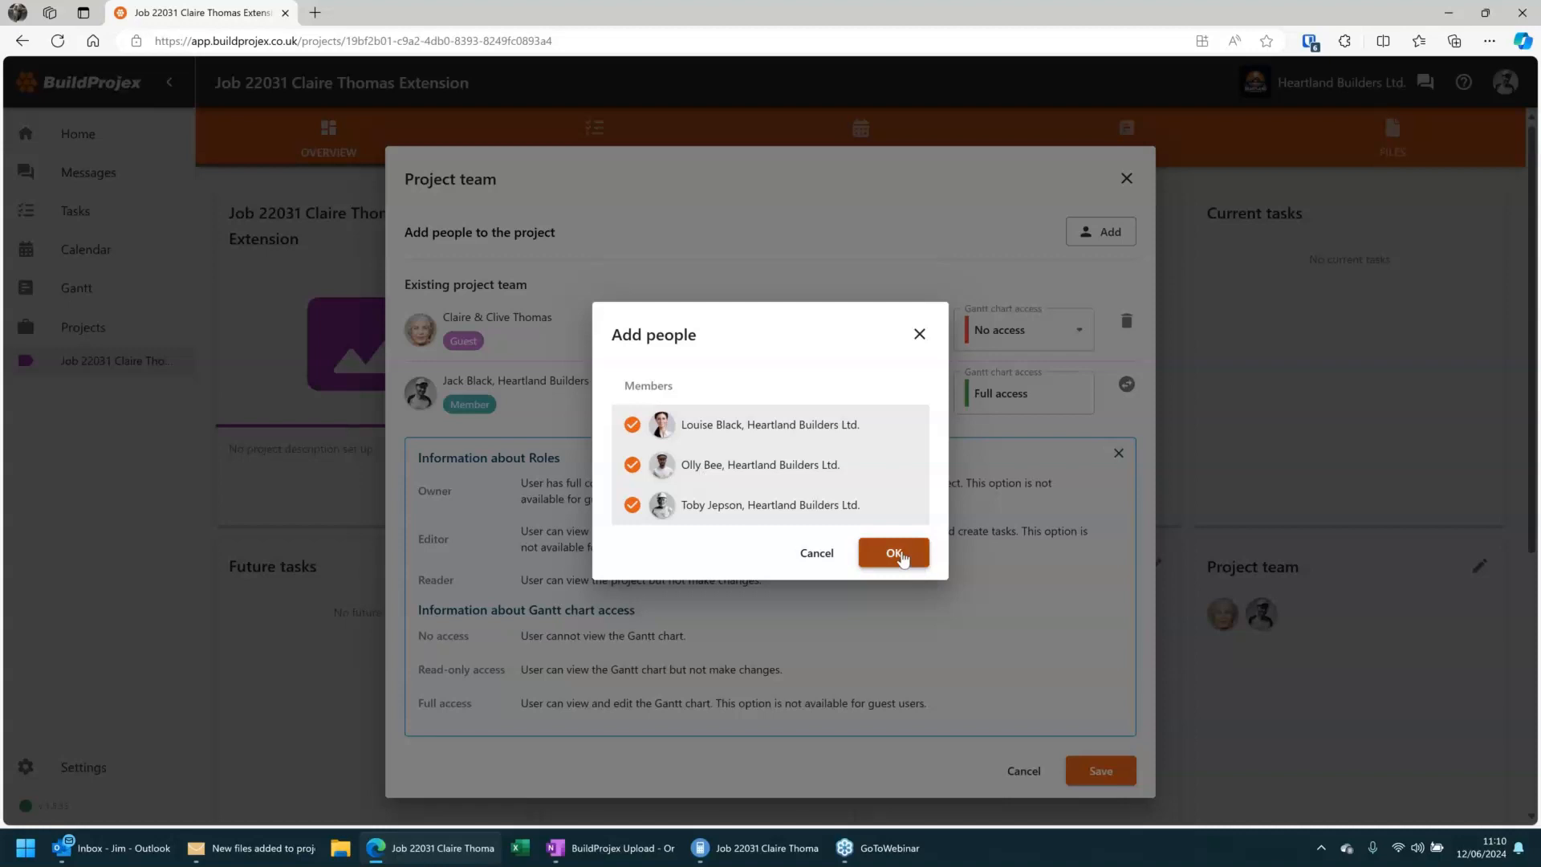
{"action": "left_click", "coordinate": [903, 558]}
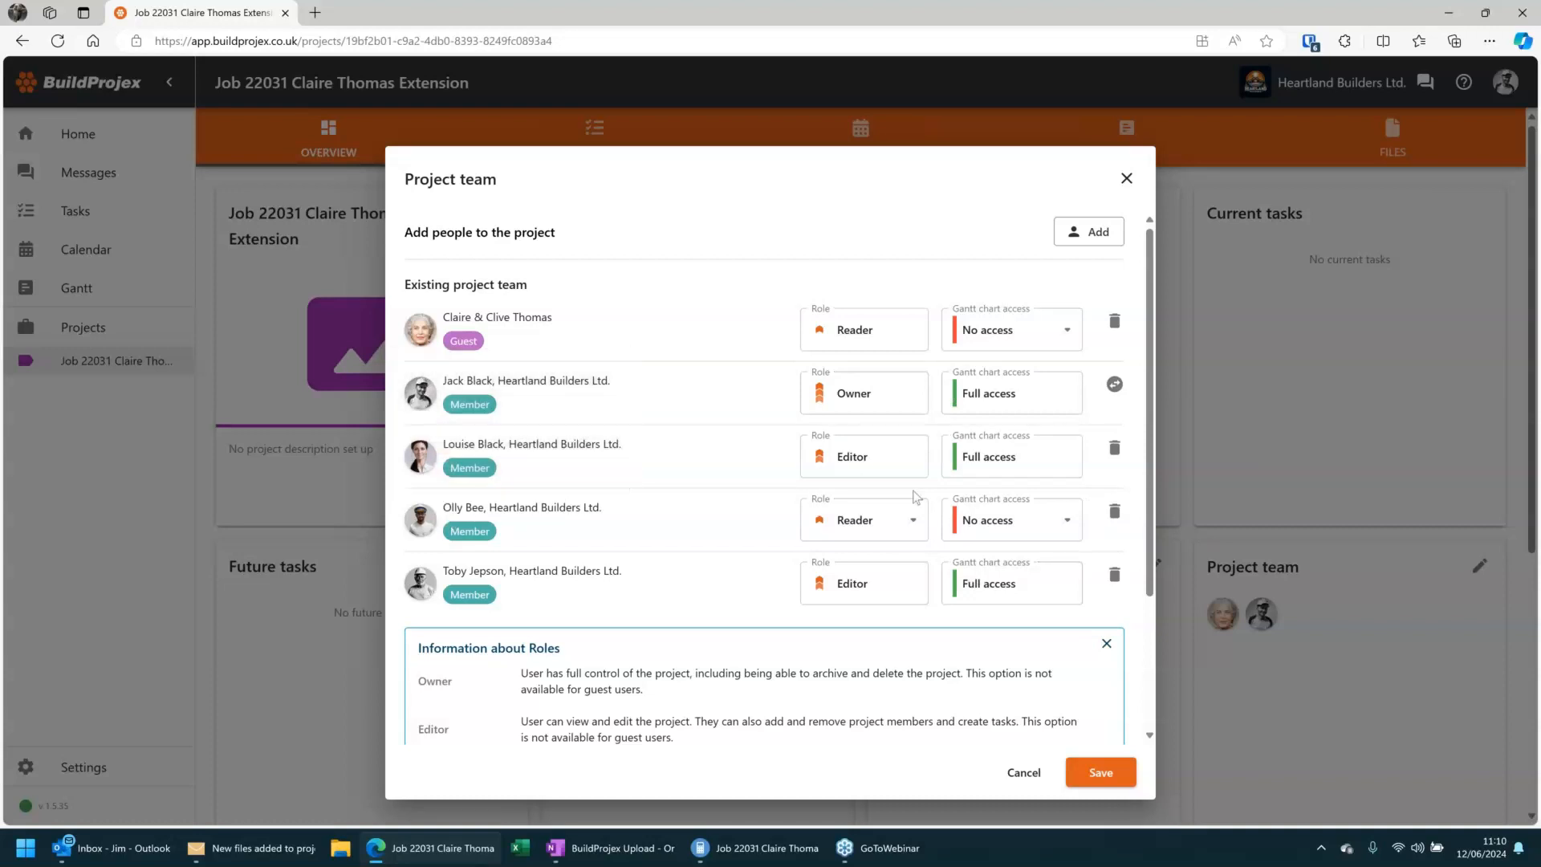
Set Gantt chart access to Read-only access for the Reader member and the guest customer, and save the project team.
{"action": "left_click", "coordinate": [989, 520]}
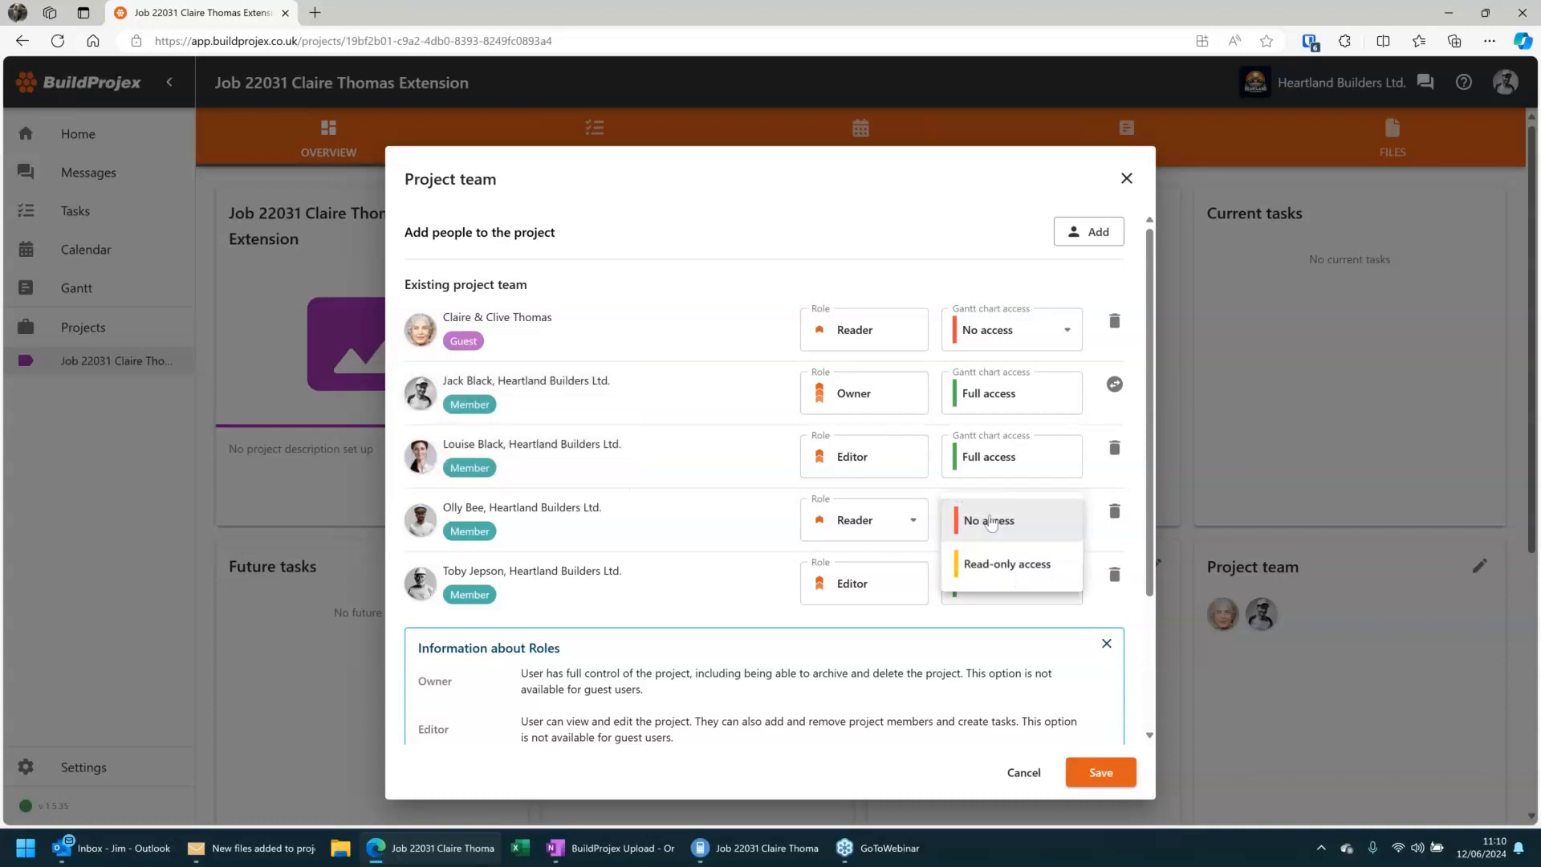
{"action": "left_click", "coordinate": [1021, 566]}
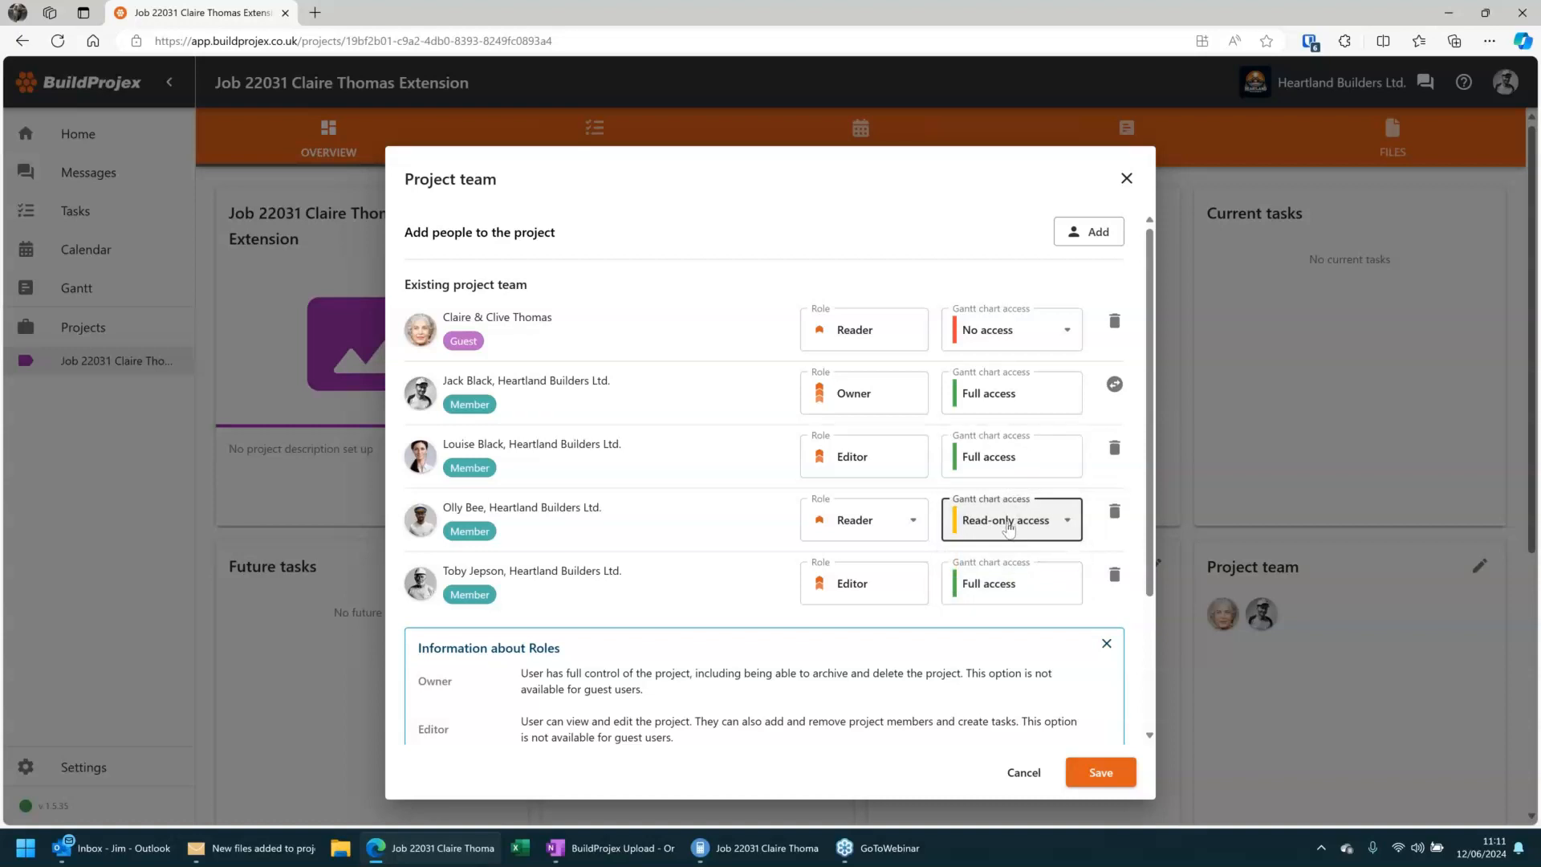
{"action": "left_click", "coordinate": [1013, 342]}
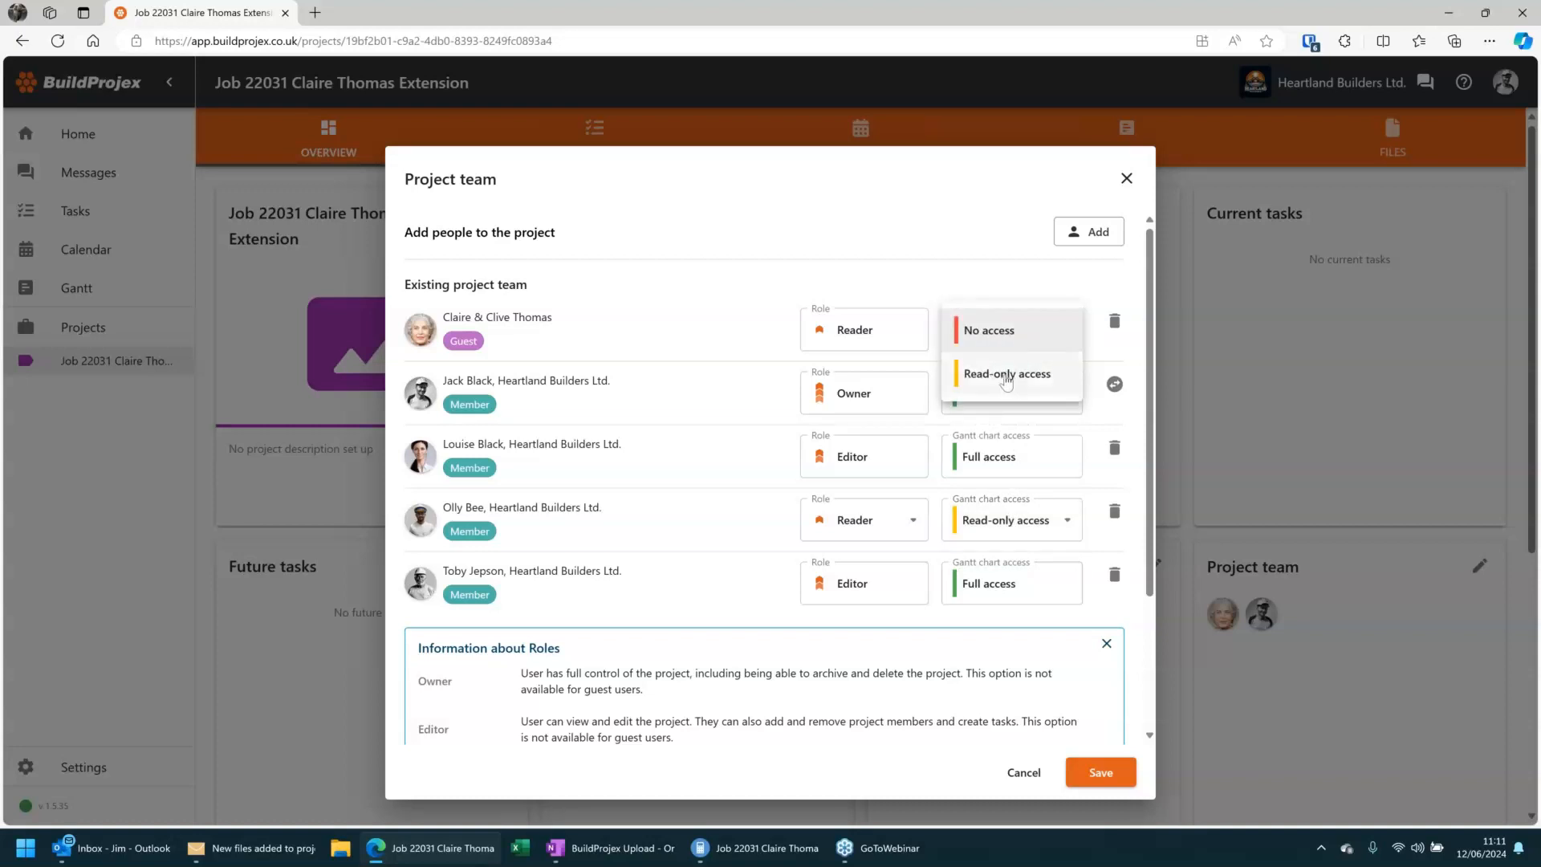
{"action": "left_click", "coordinate": [1007, 377]}
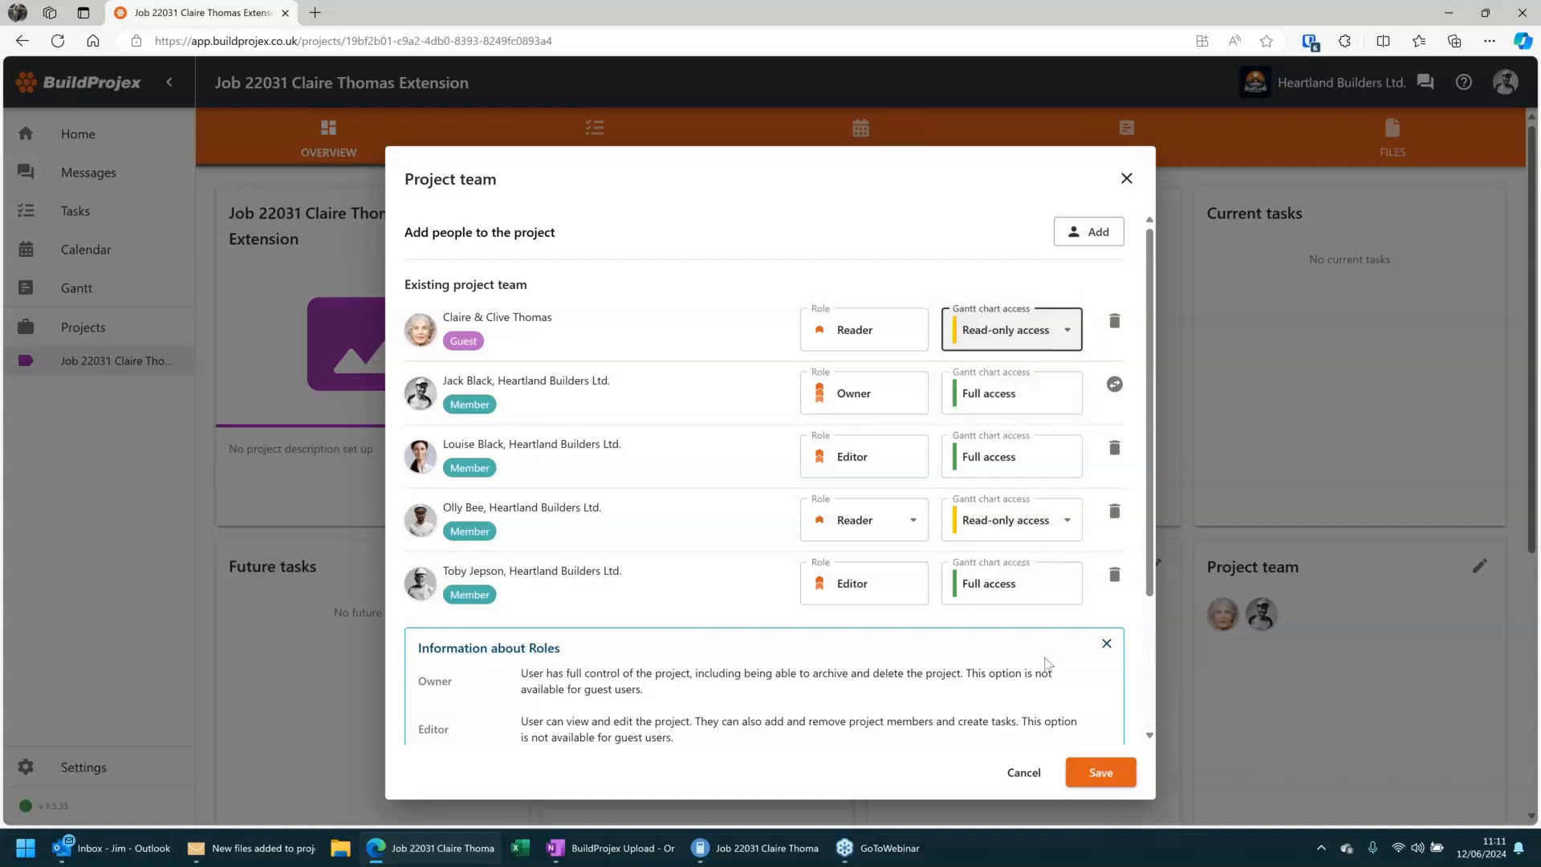
{"action": "left_click", "coordinate": [1101, 773]}
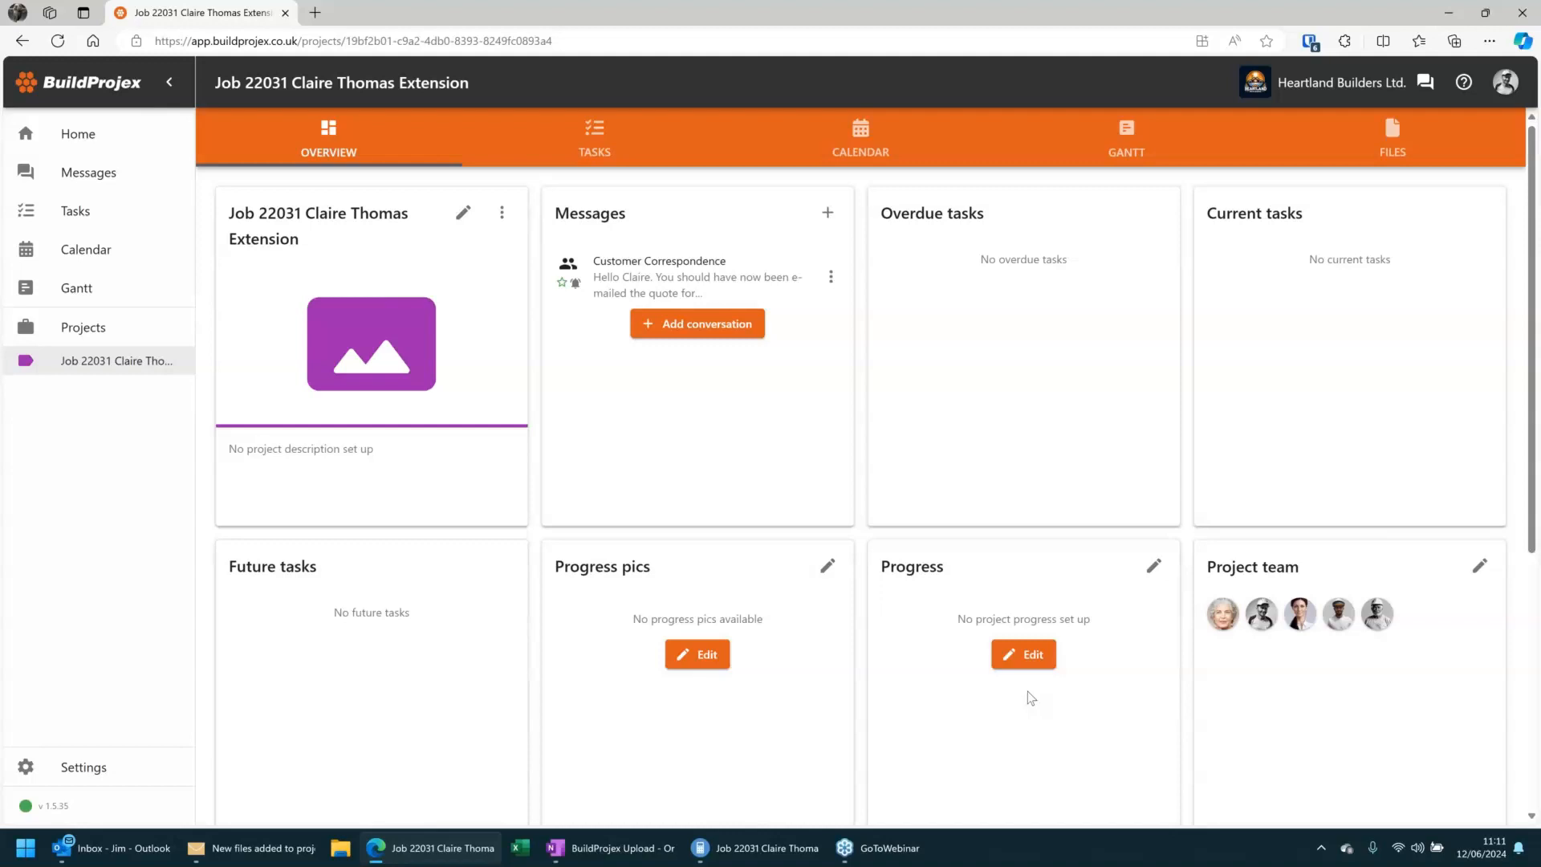
Switch to EstimatorXpress and start an upload to the job's existing BuildProjex project, going on to the data selection.
{"action": "mouse_move", "coordinate": [763, 856]}
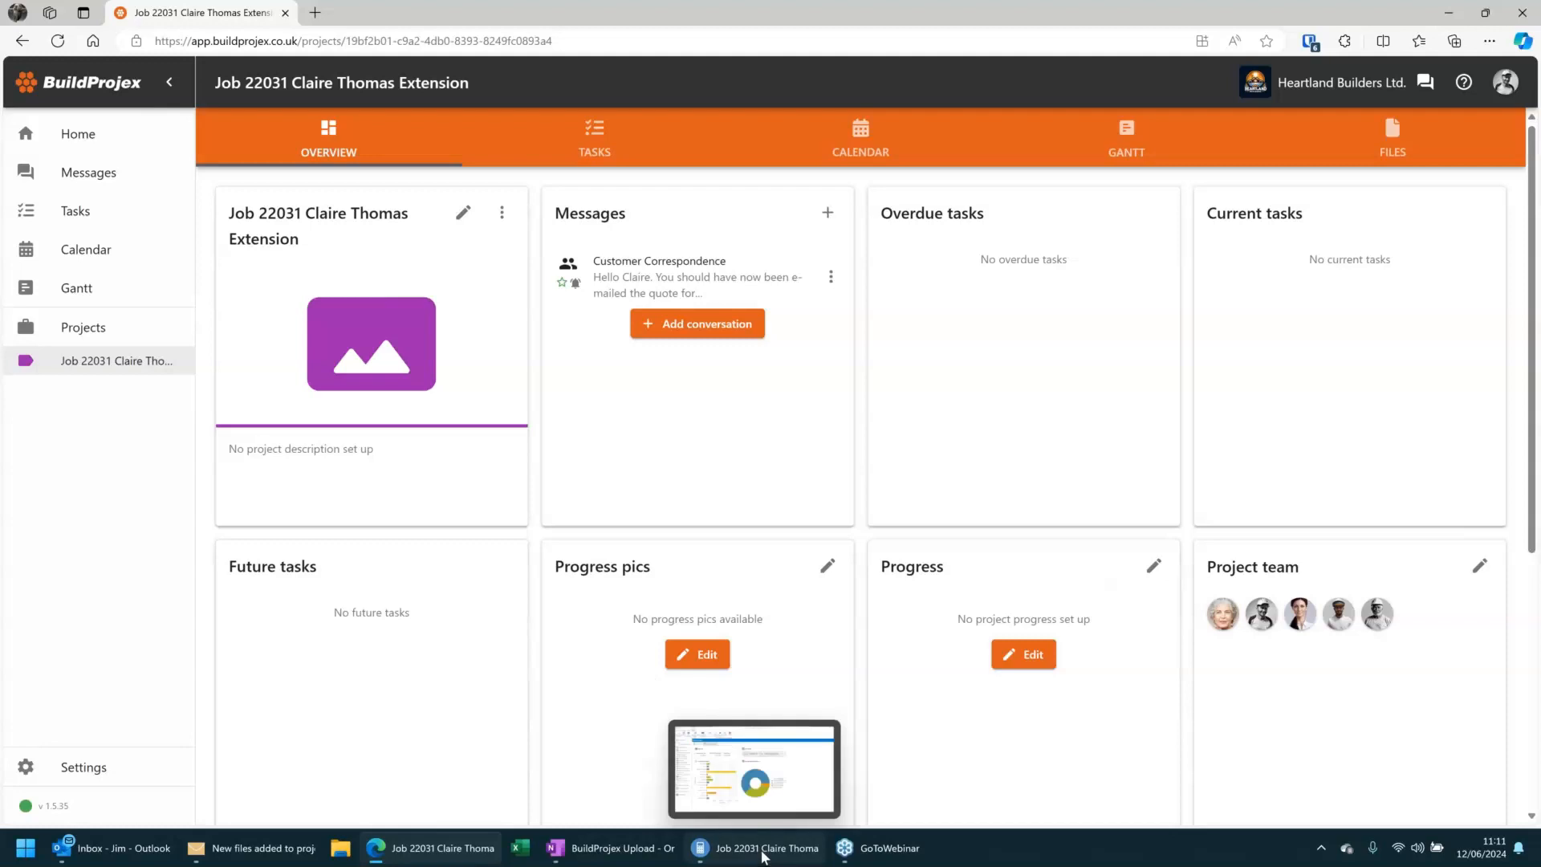
{"action": "left_click", "coordinate": [764, 856]}
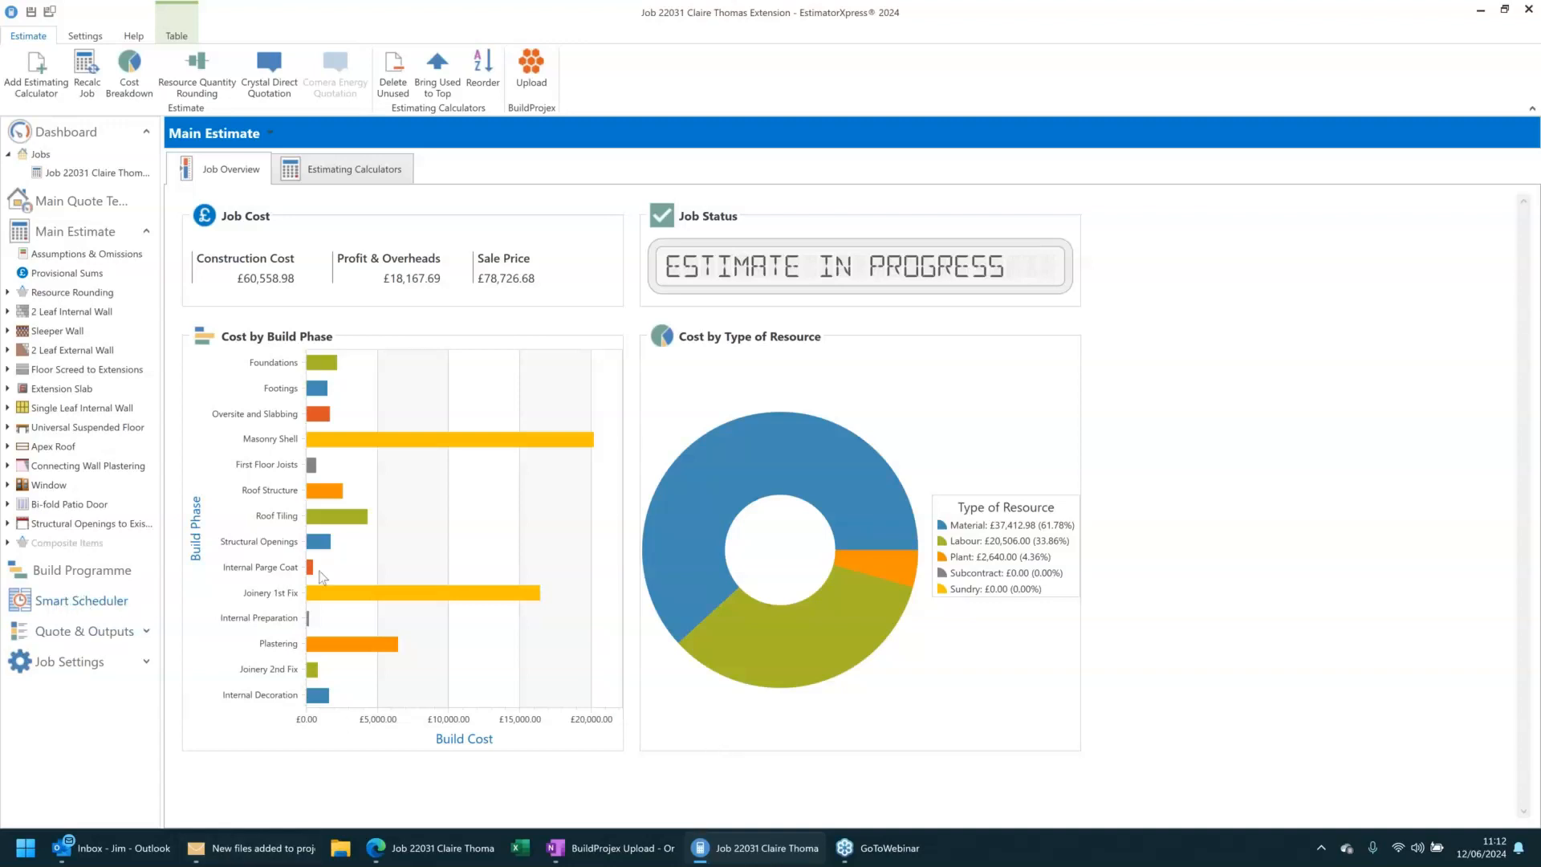
{"action": "mouse_move", "coordinate": [517, 493]}
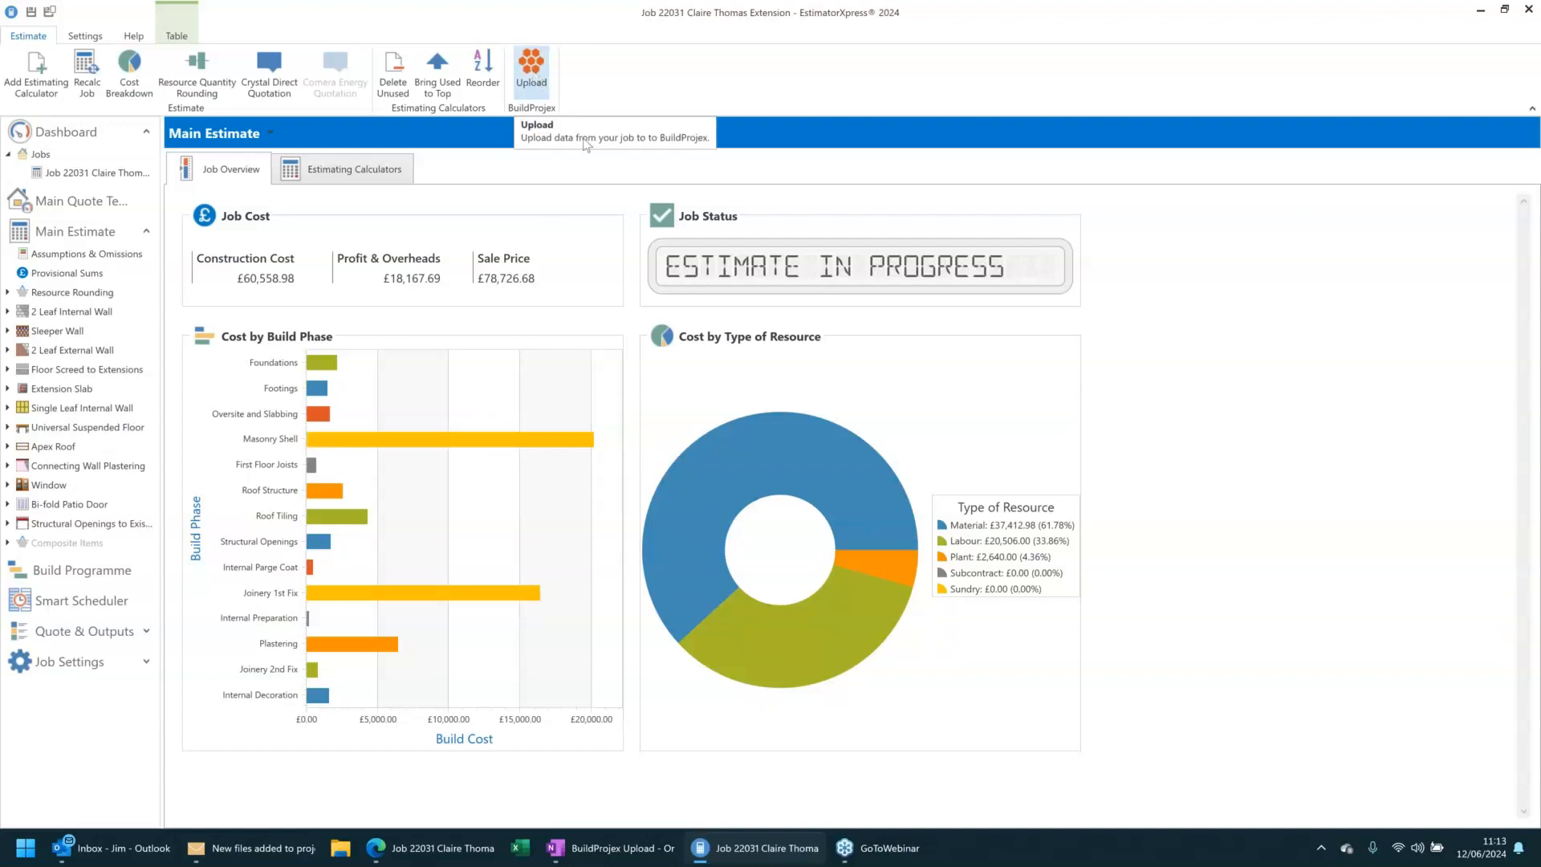
{"action": "left_click", "coordinate": [532, 74]}
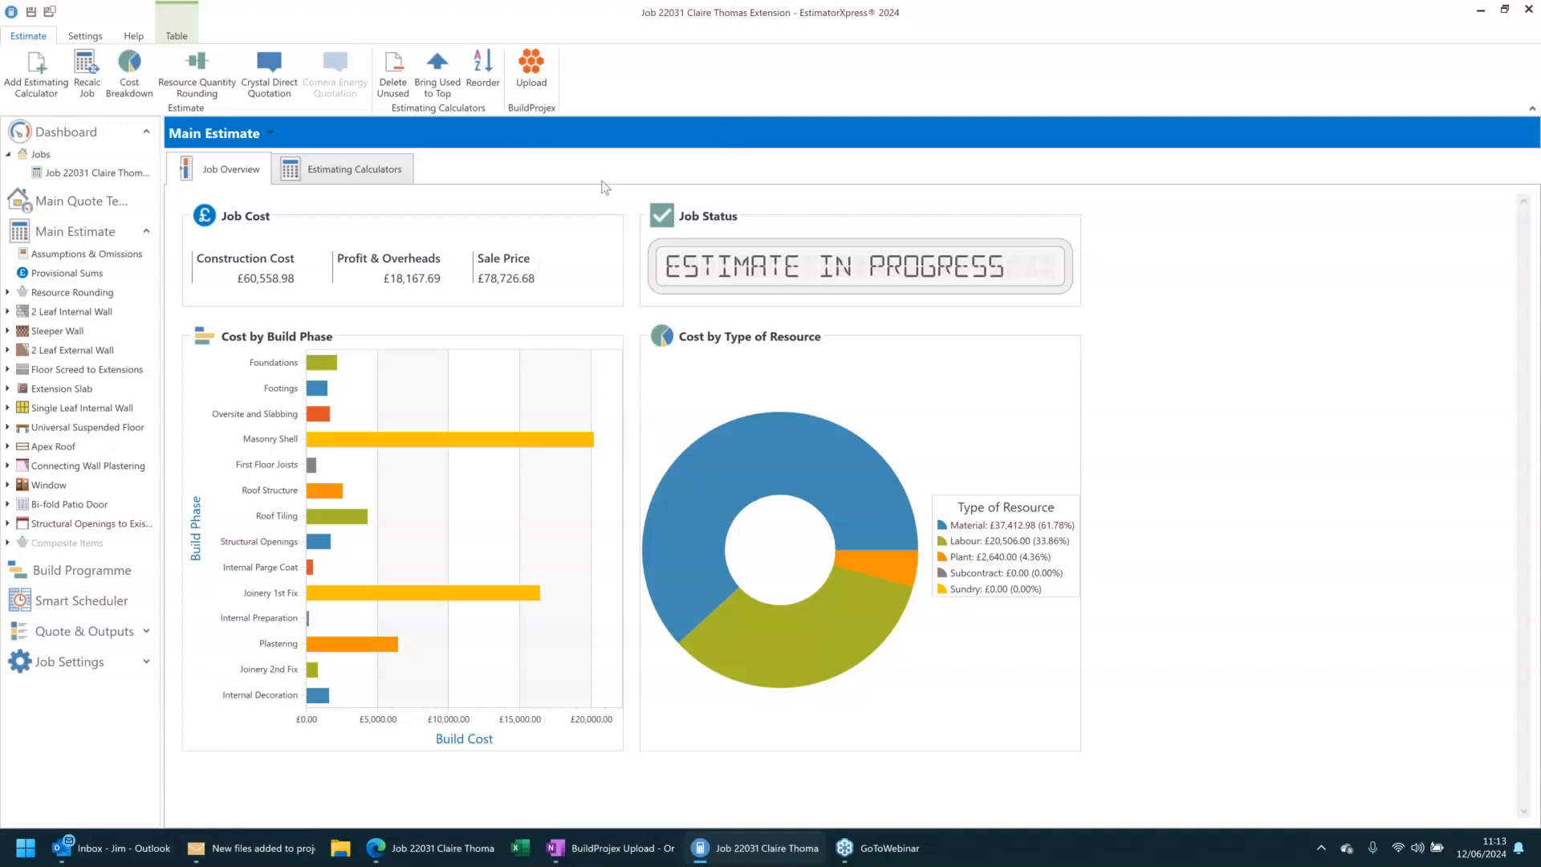
{"action": "left_click", "coordinate": [531, 70]}
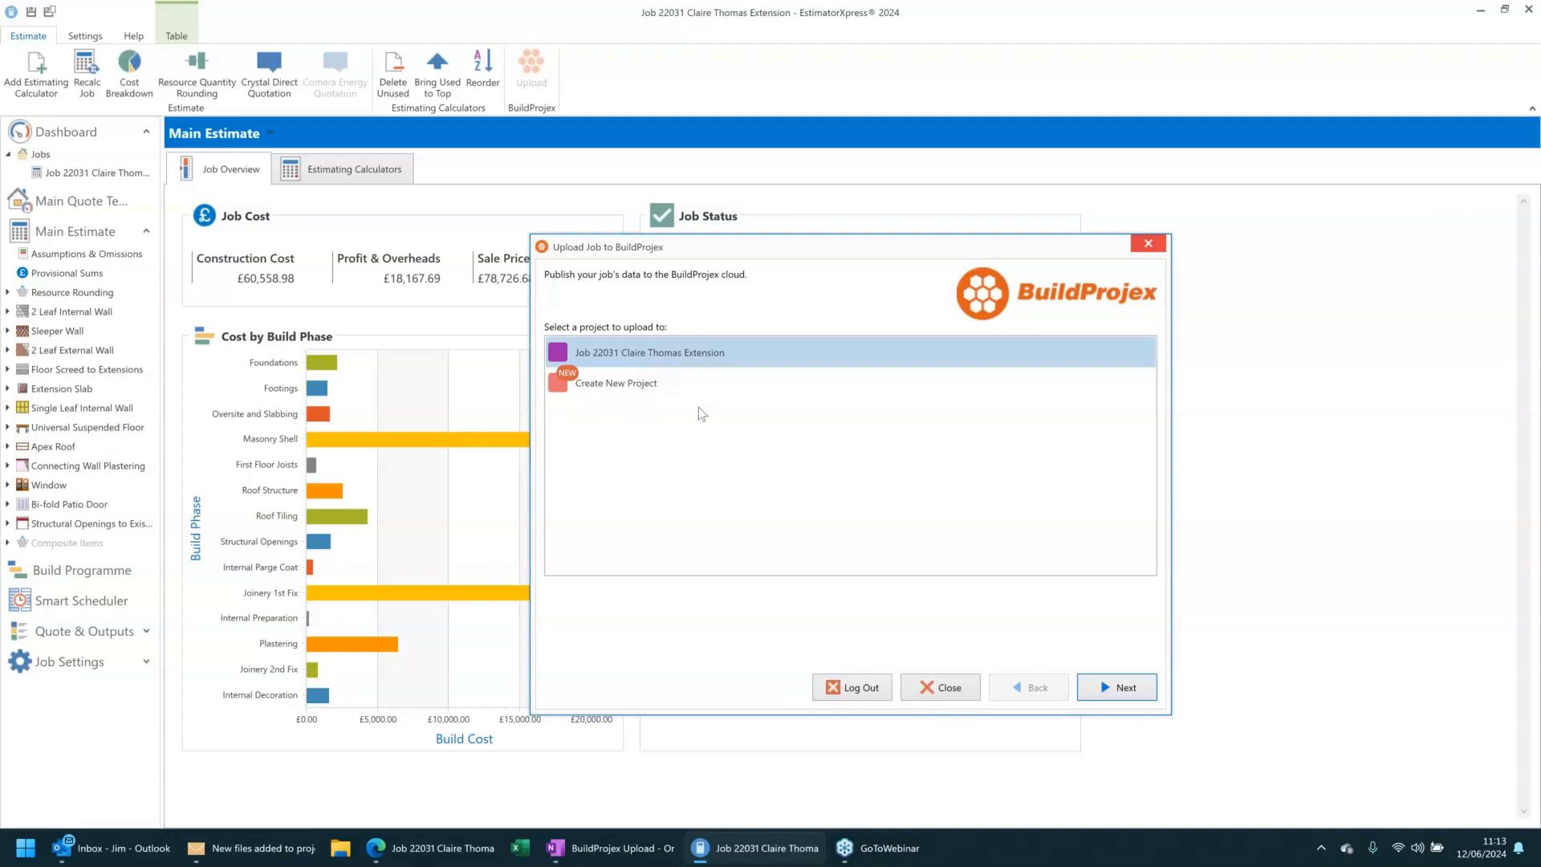
{"action": "left_click", "coordinate": [1115, 689]}
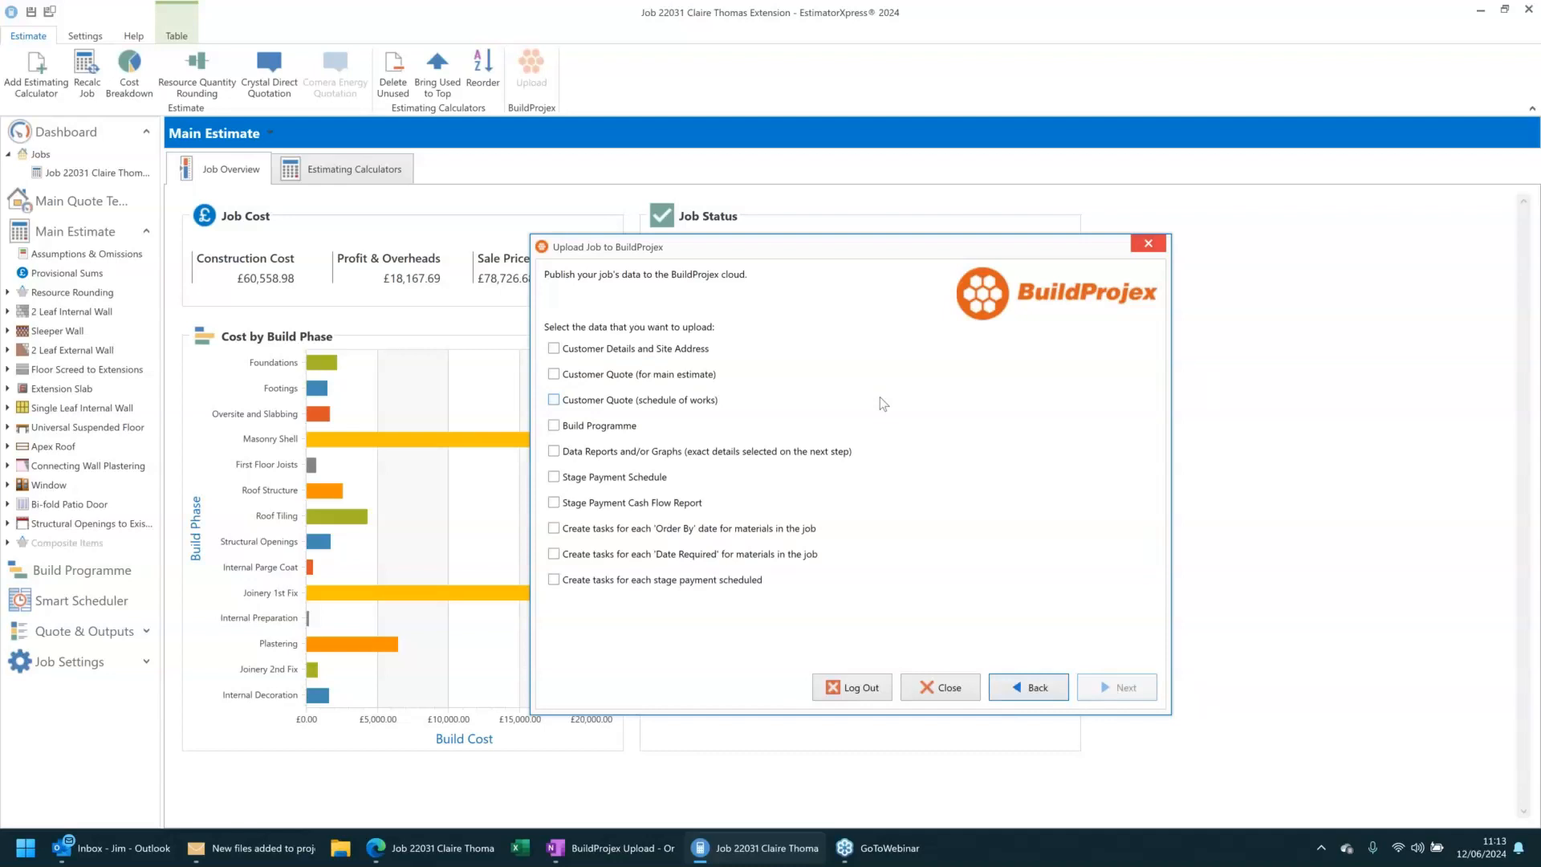
Include the Build Programme with quote descriptions and lists of materials, labour and plant in its notes, keeping Smart Scheduler Outputs for materials.
{"action": "left_click", "coordinate": [553, 425]}
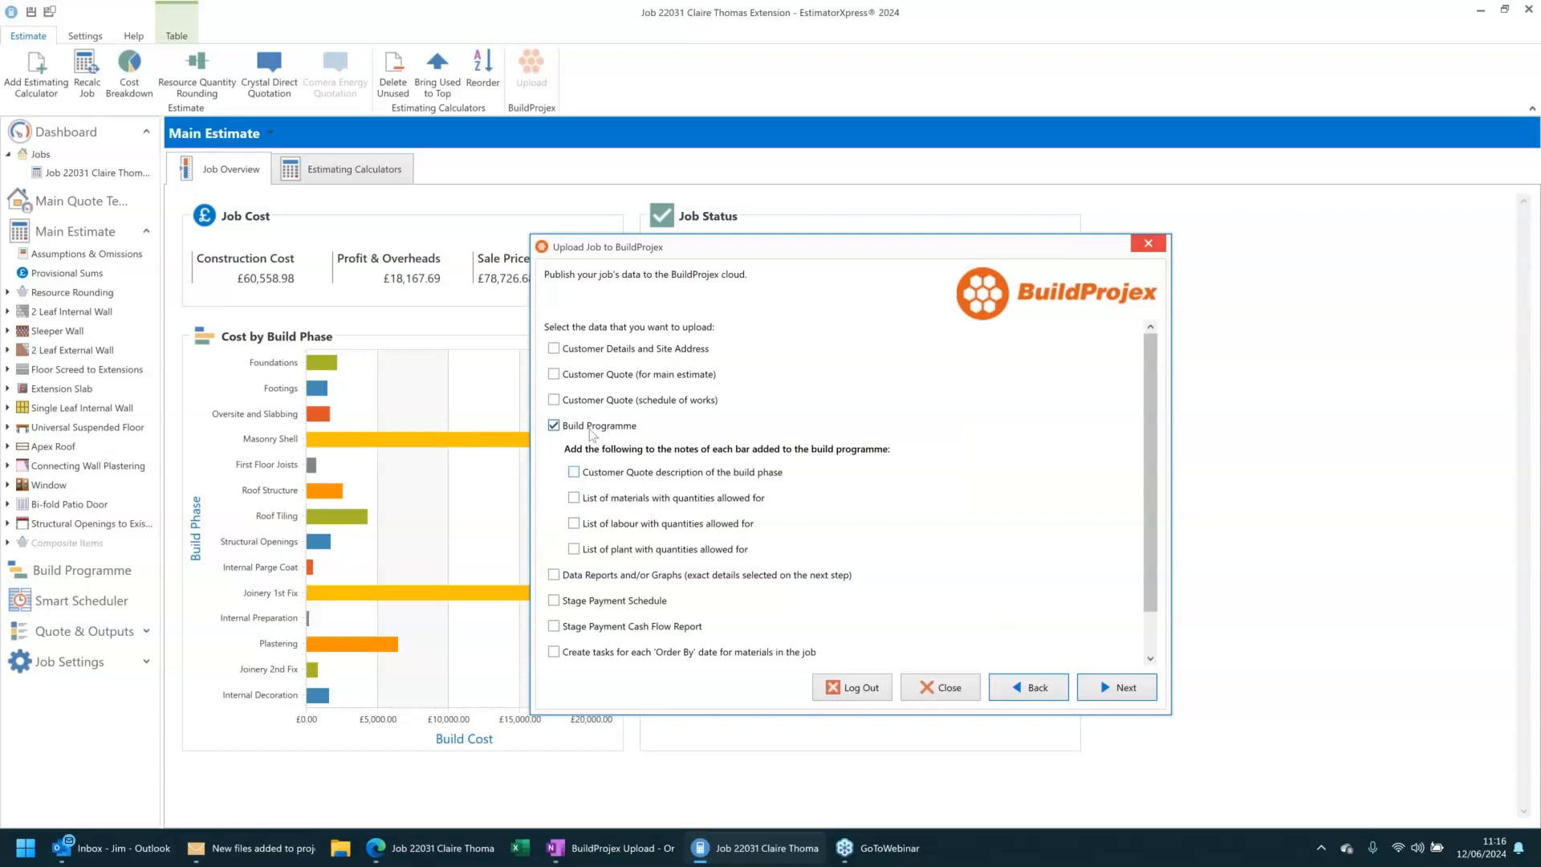
{"action": "left_click", "coordinate": [574, 473]}
{"action": "left_click", "coordinate": [574, 551]}
{"action": "left_click", "coordinate": [575, 525]}
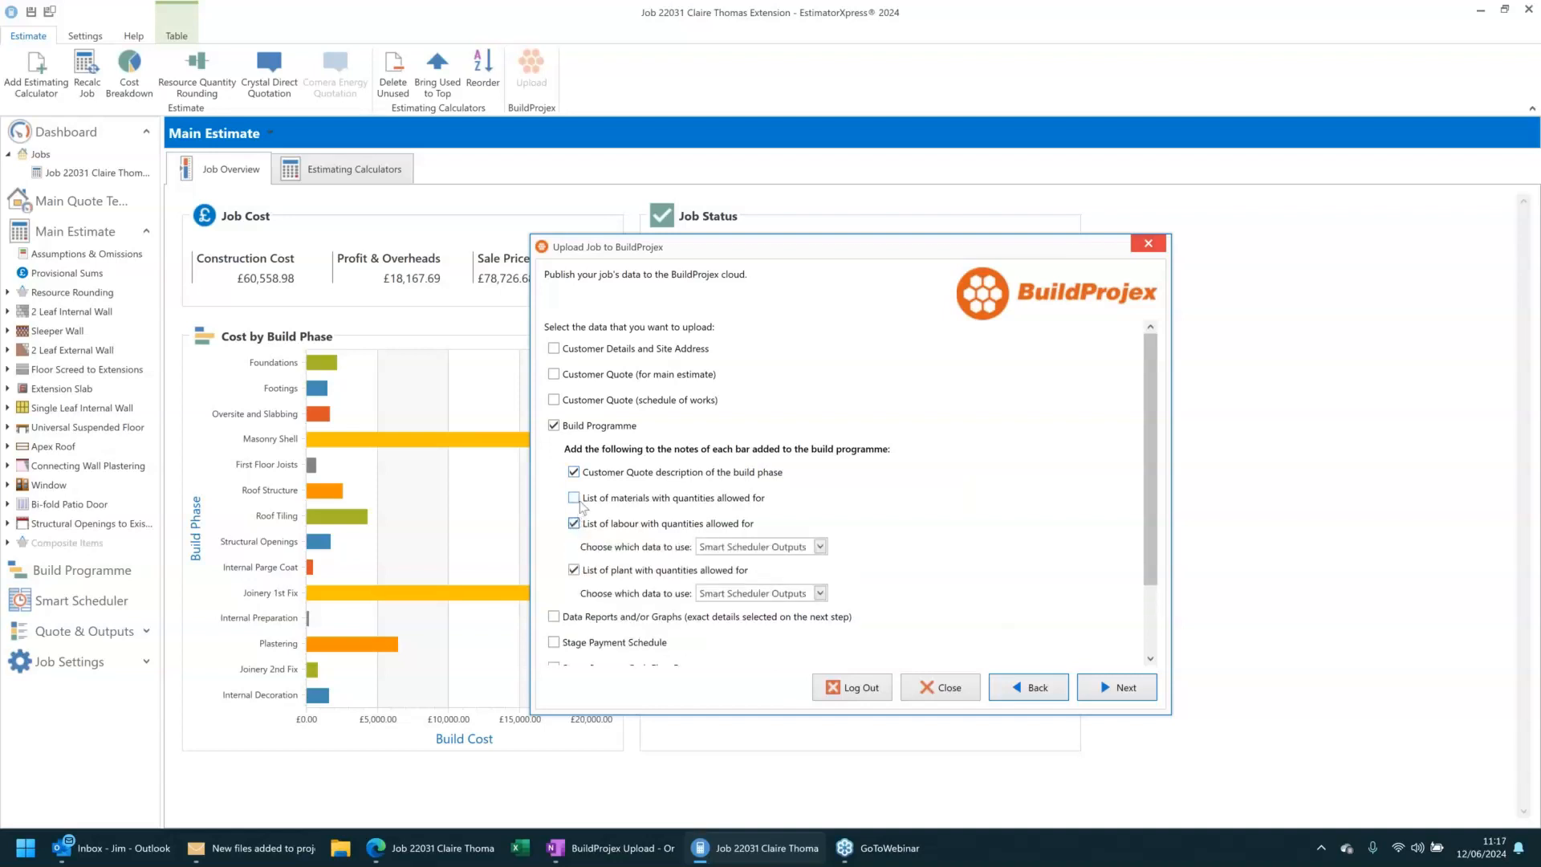
{"action": "left_click", "coordinate": [575, 498]}
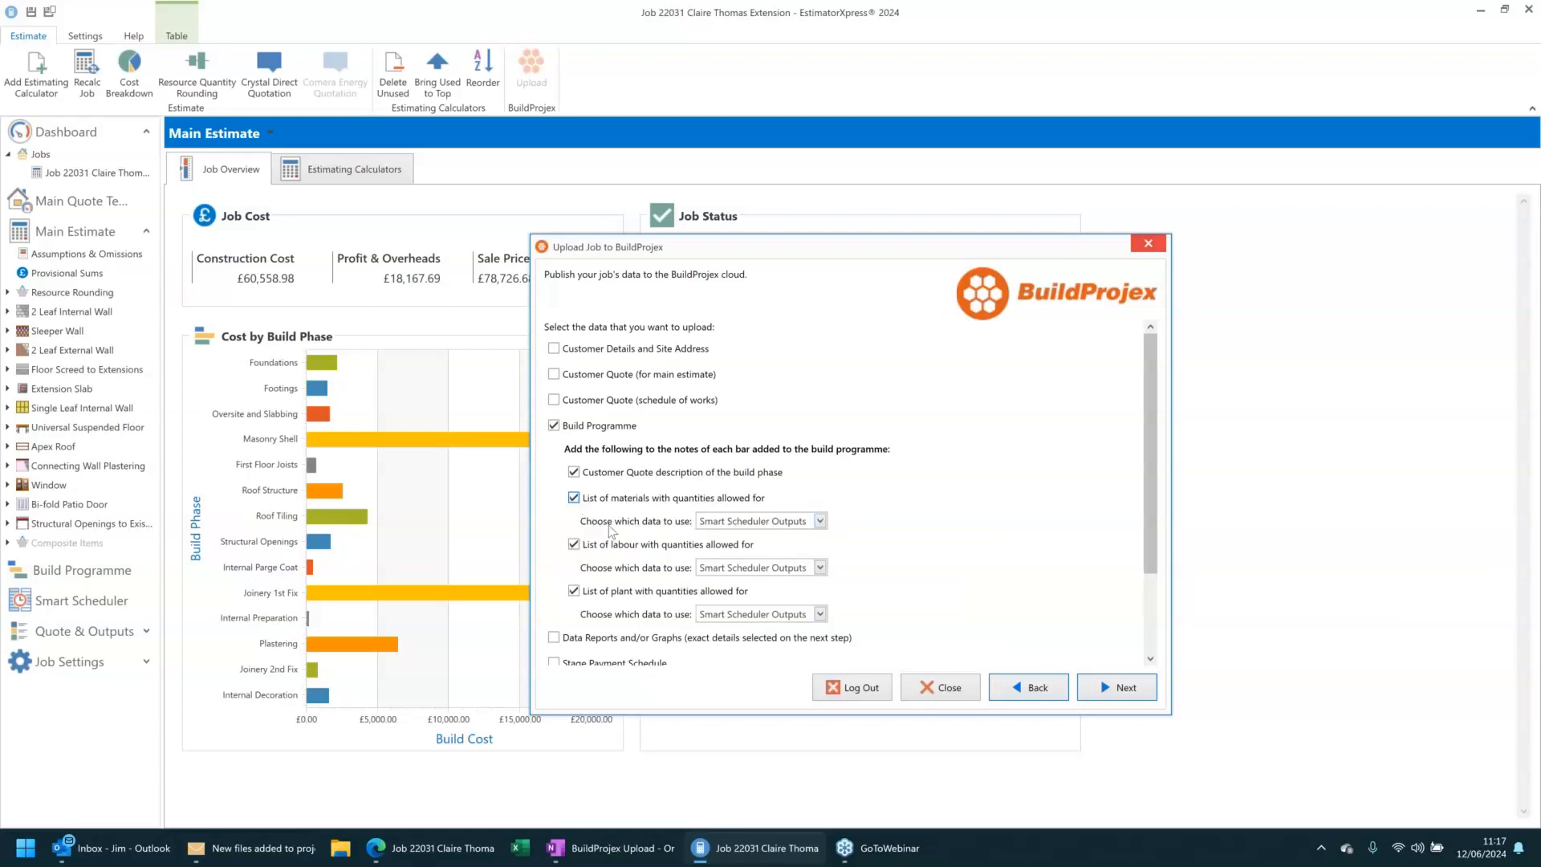
{"action": "left_click", "coordinate": [801, 523]}
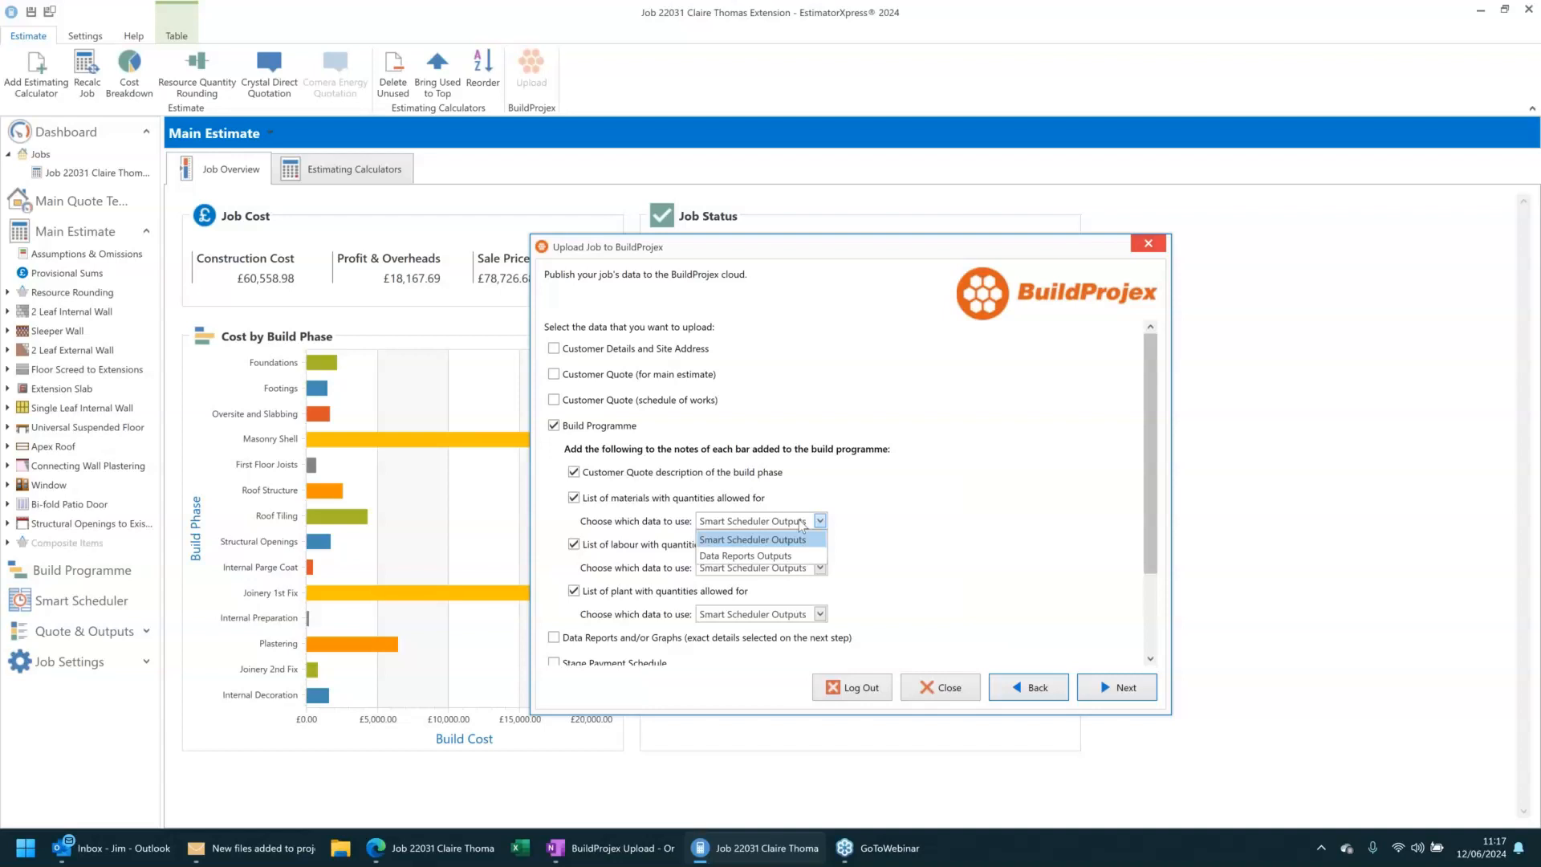
{"action": "left_click", "coordinate": [801, 524]}
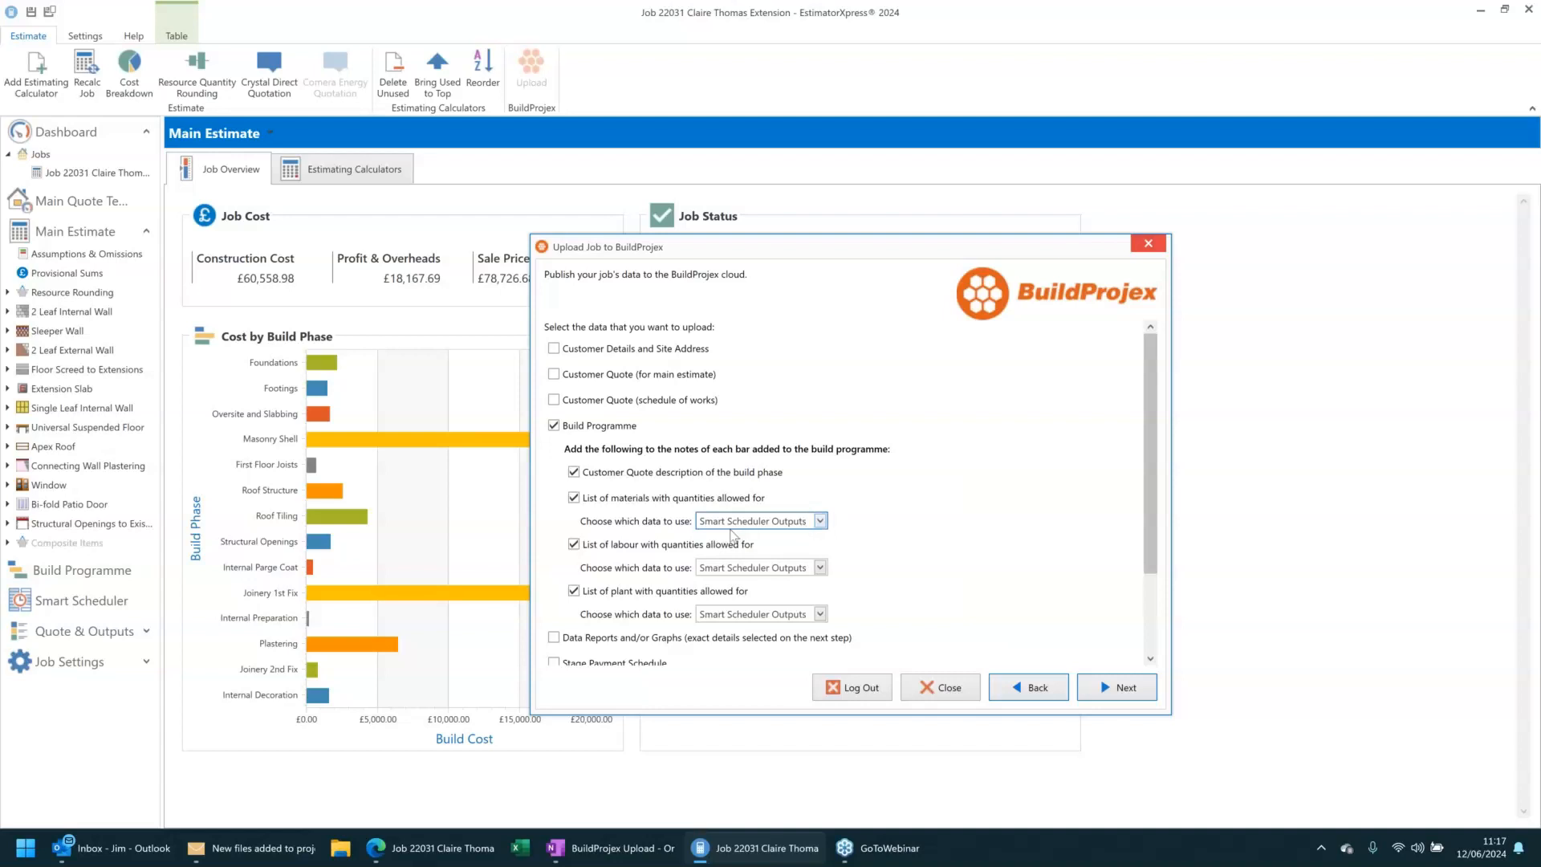
Include Data Reports and/or Graphs in the upload and share the EstimatorXpress Data Reports folder with two Heartland Builders staff members as Editors.
{"action": "scroll", "coordinate": [932, 536], "scroll_direction": "down", "scroll_amount": 1}
{"action": "scroll", "coordinate": [932, 536], "scroll_direction": "down", "scroll_amount": 2}
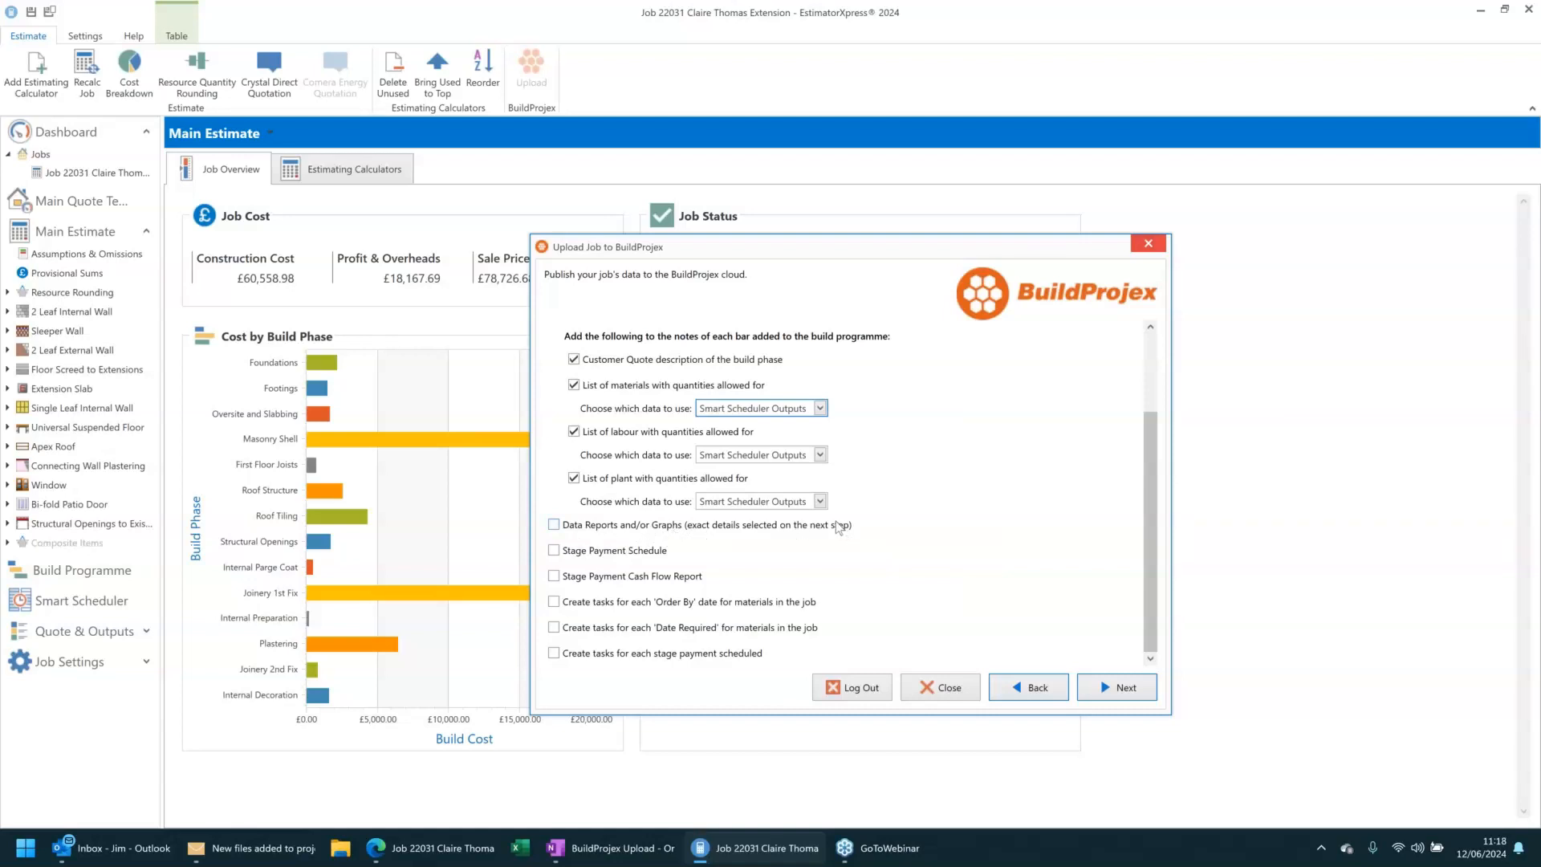
{"action": "left_click", "coordinate": [554, 525]}
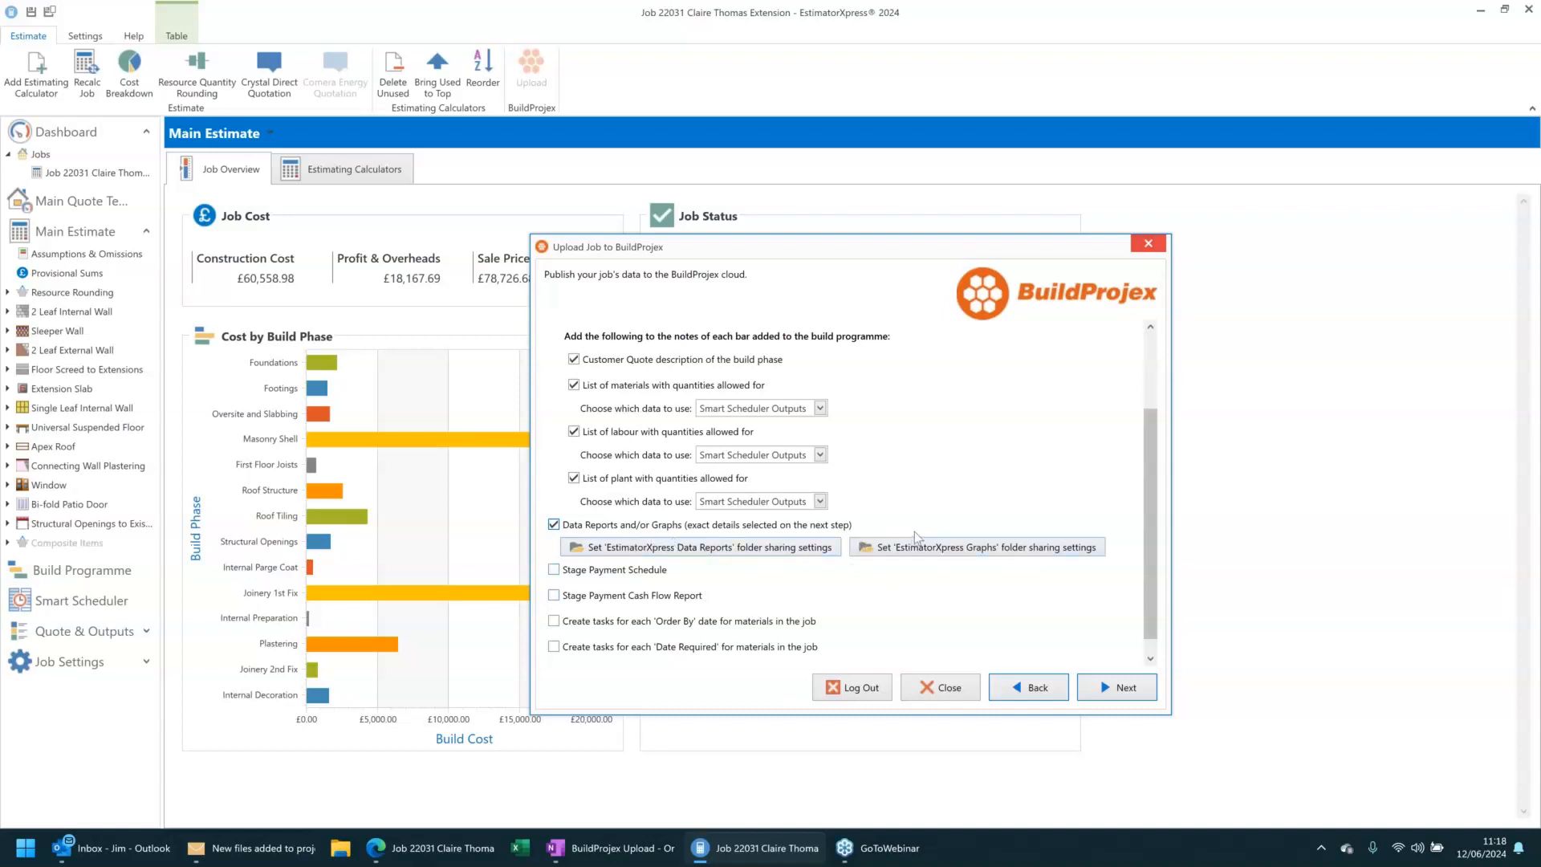
{"action": "left_click", "coordinate": [642, 554]}
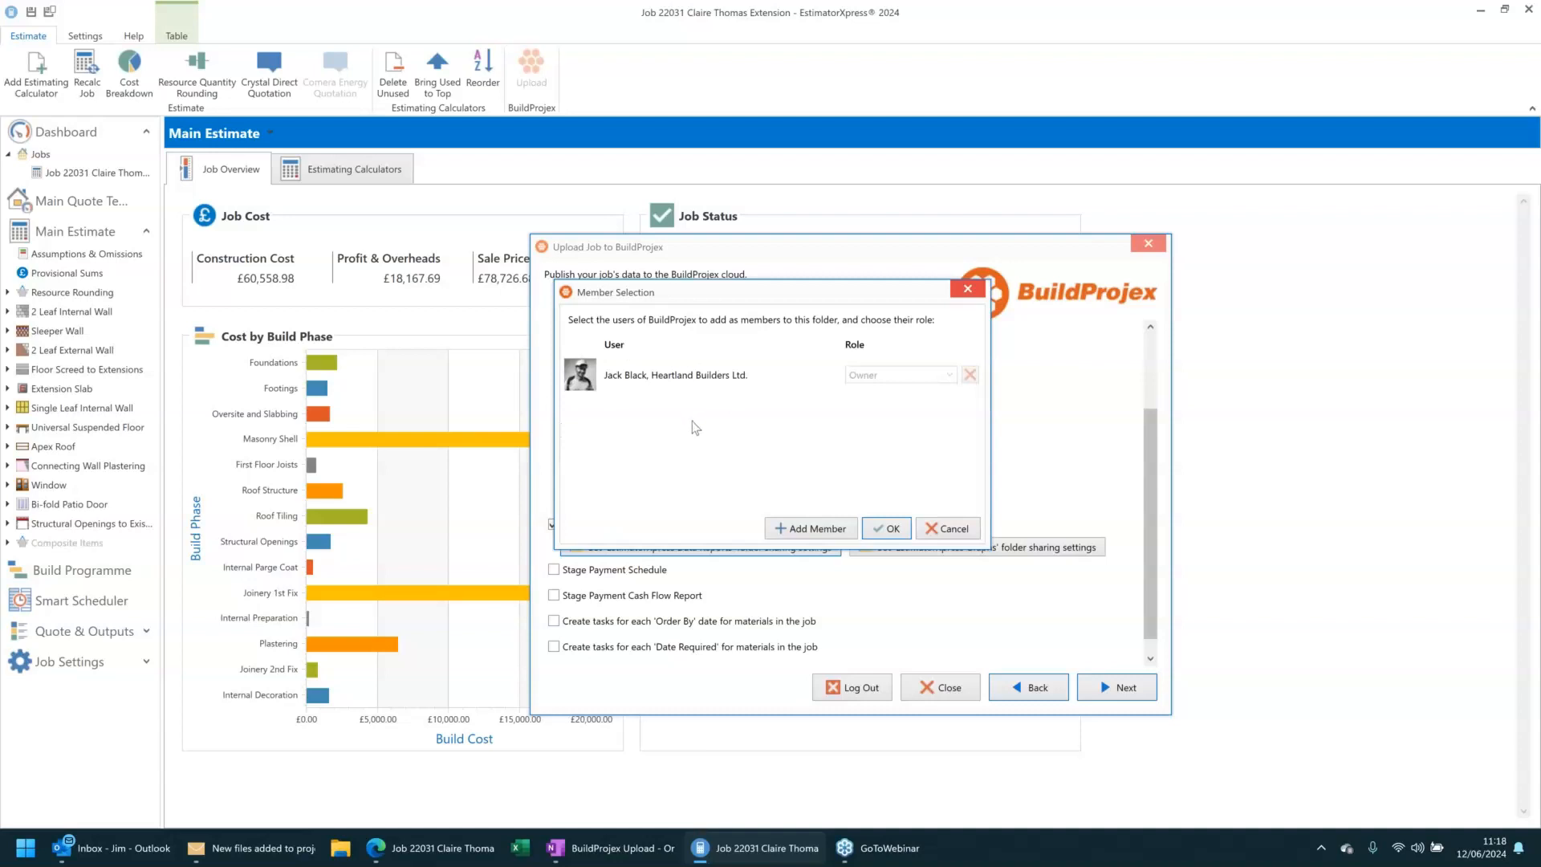
{"action": "left_click", "coordinate": [803, 530]}
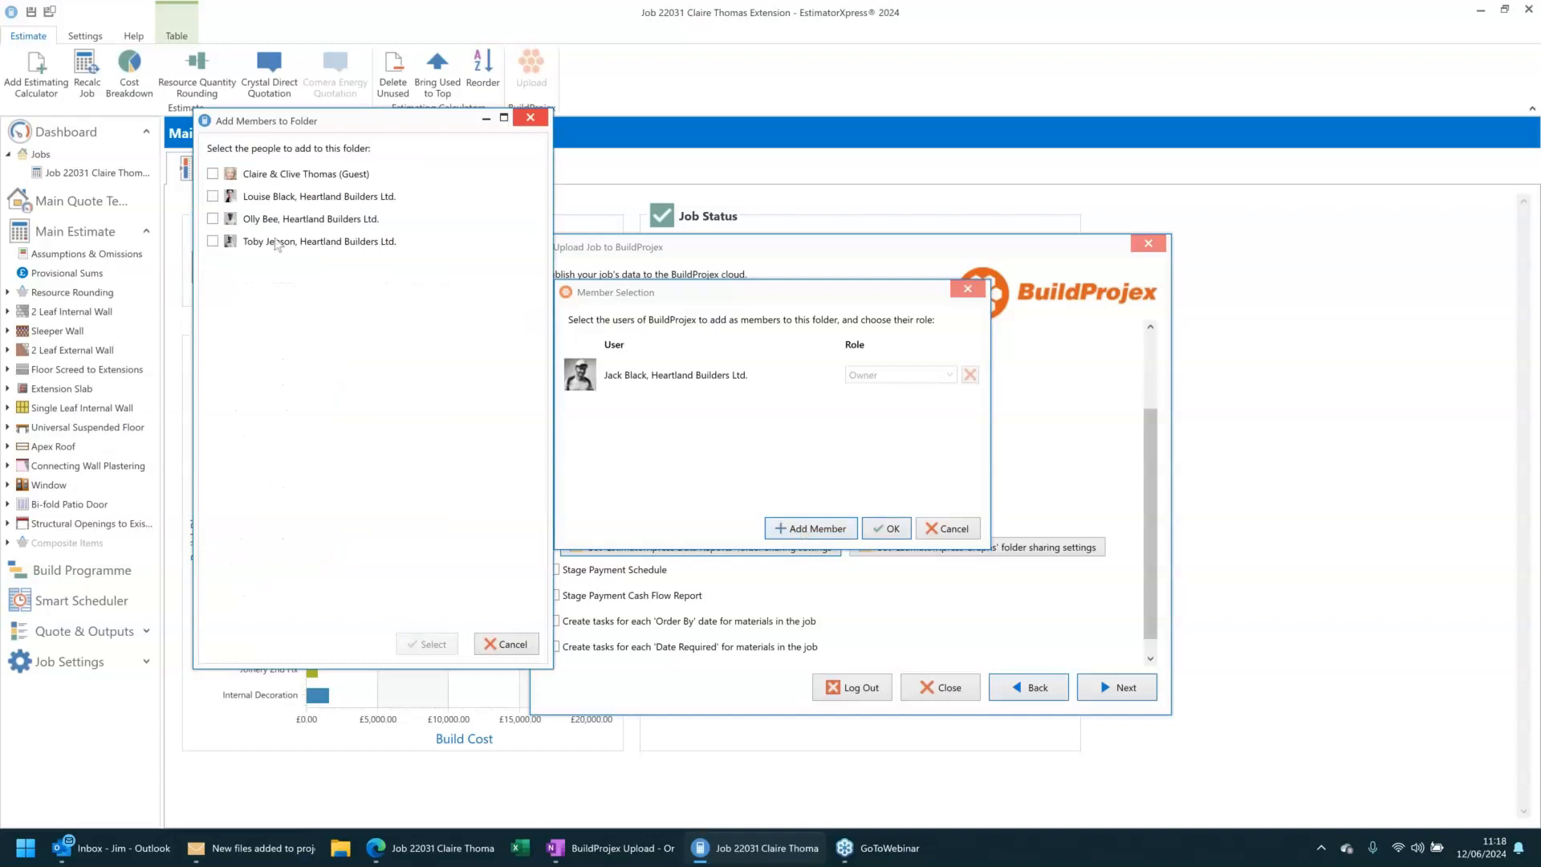
{"action": "left_click", "coordinate": [212, 241]}
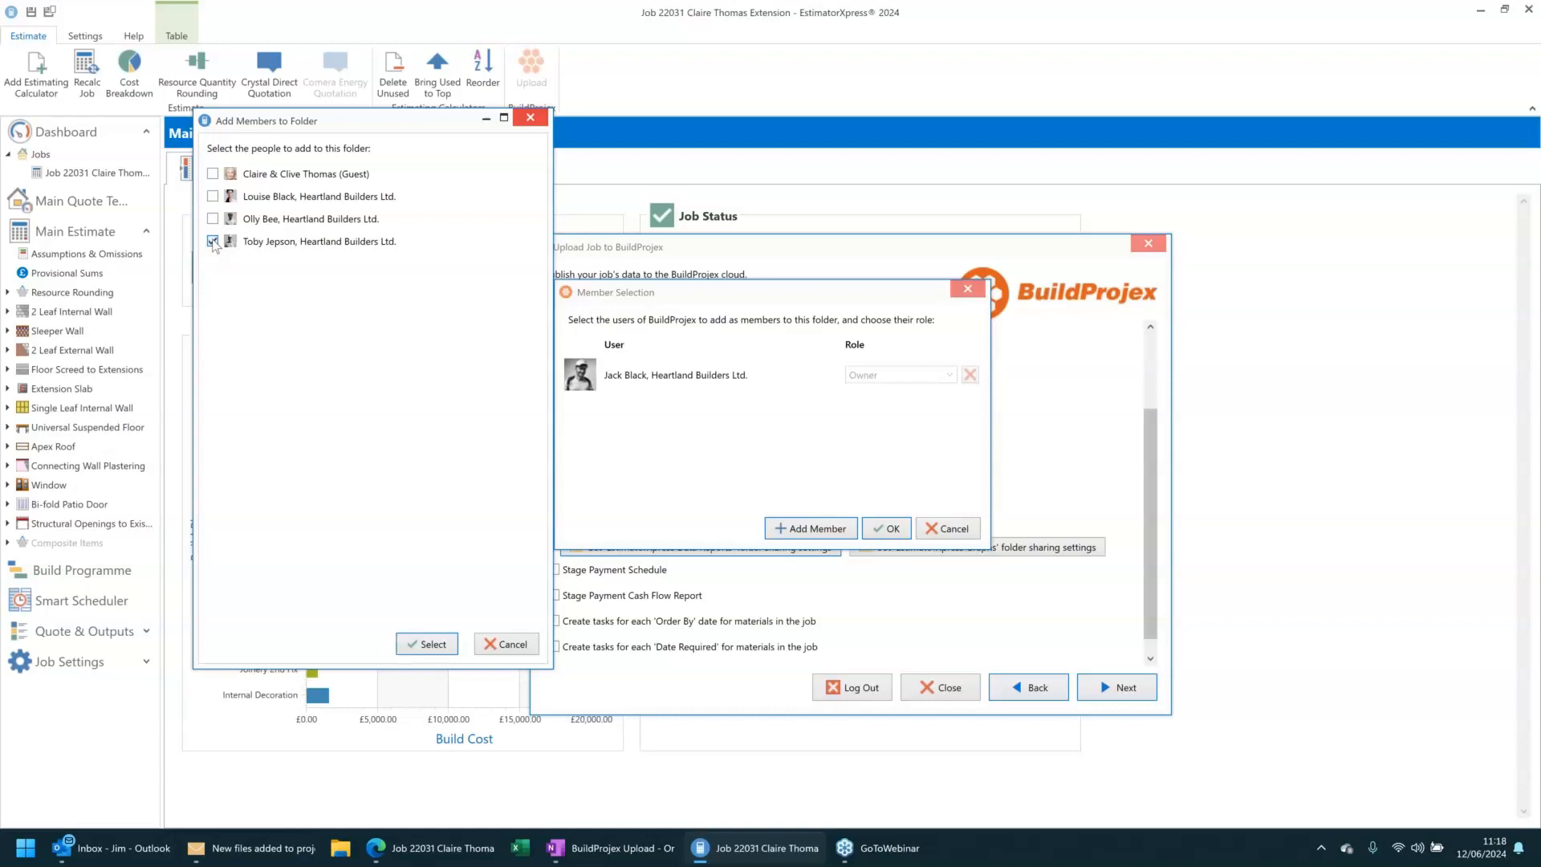
{"action": "left_click", "coordinate": [426, 645]}
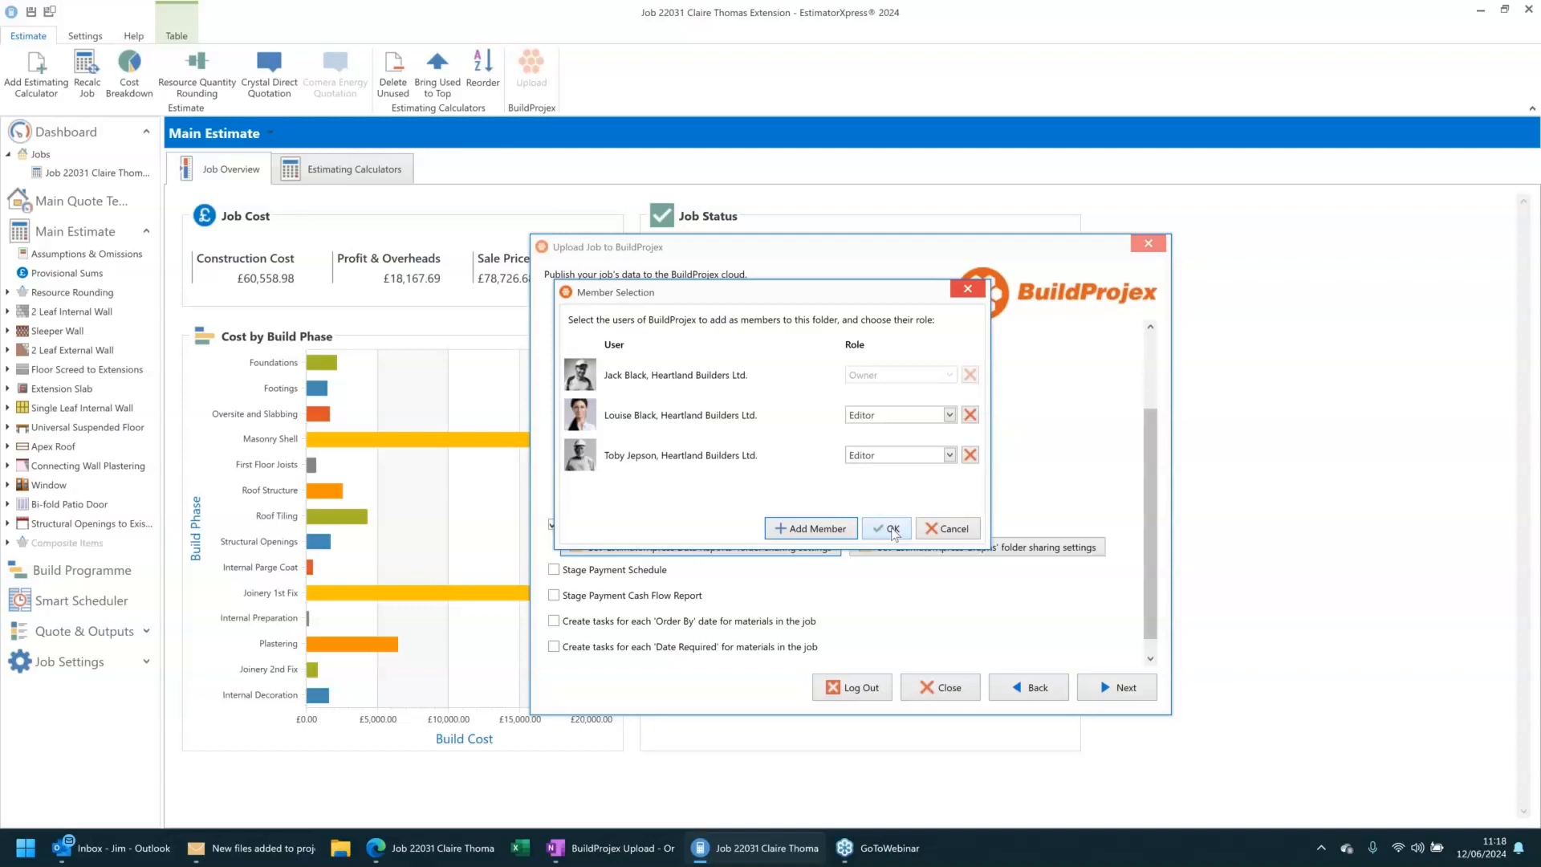
{"action": "left_click", "coordinate": [892, 530]}
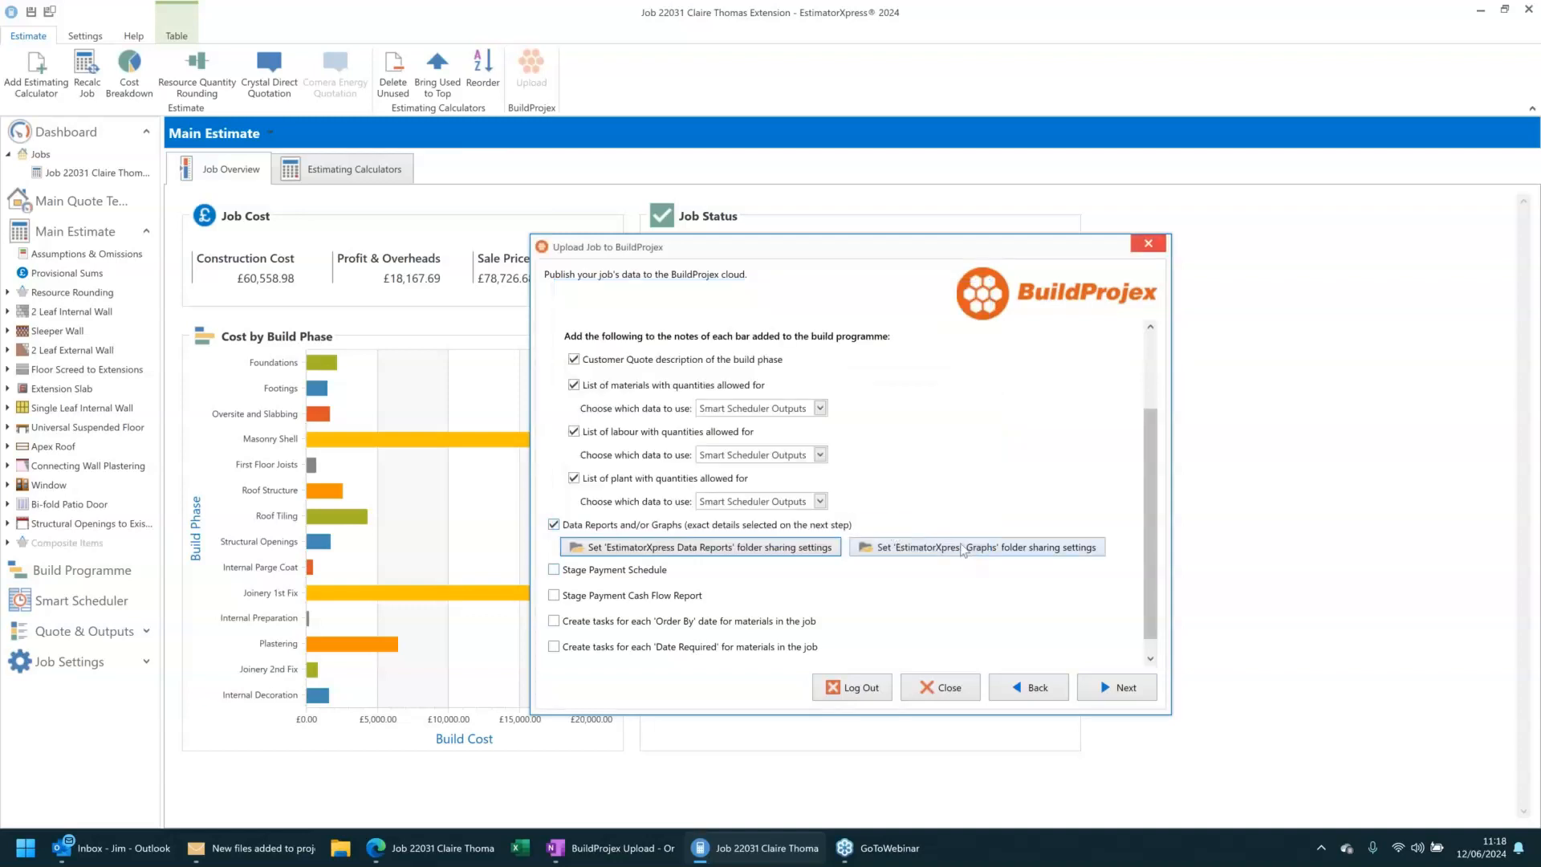
Share the EstimatorXpress Graphs folder with the guest customer as a Commenter.
{"action": "left_click", "coordinate": [963, 550]}
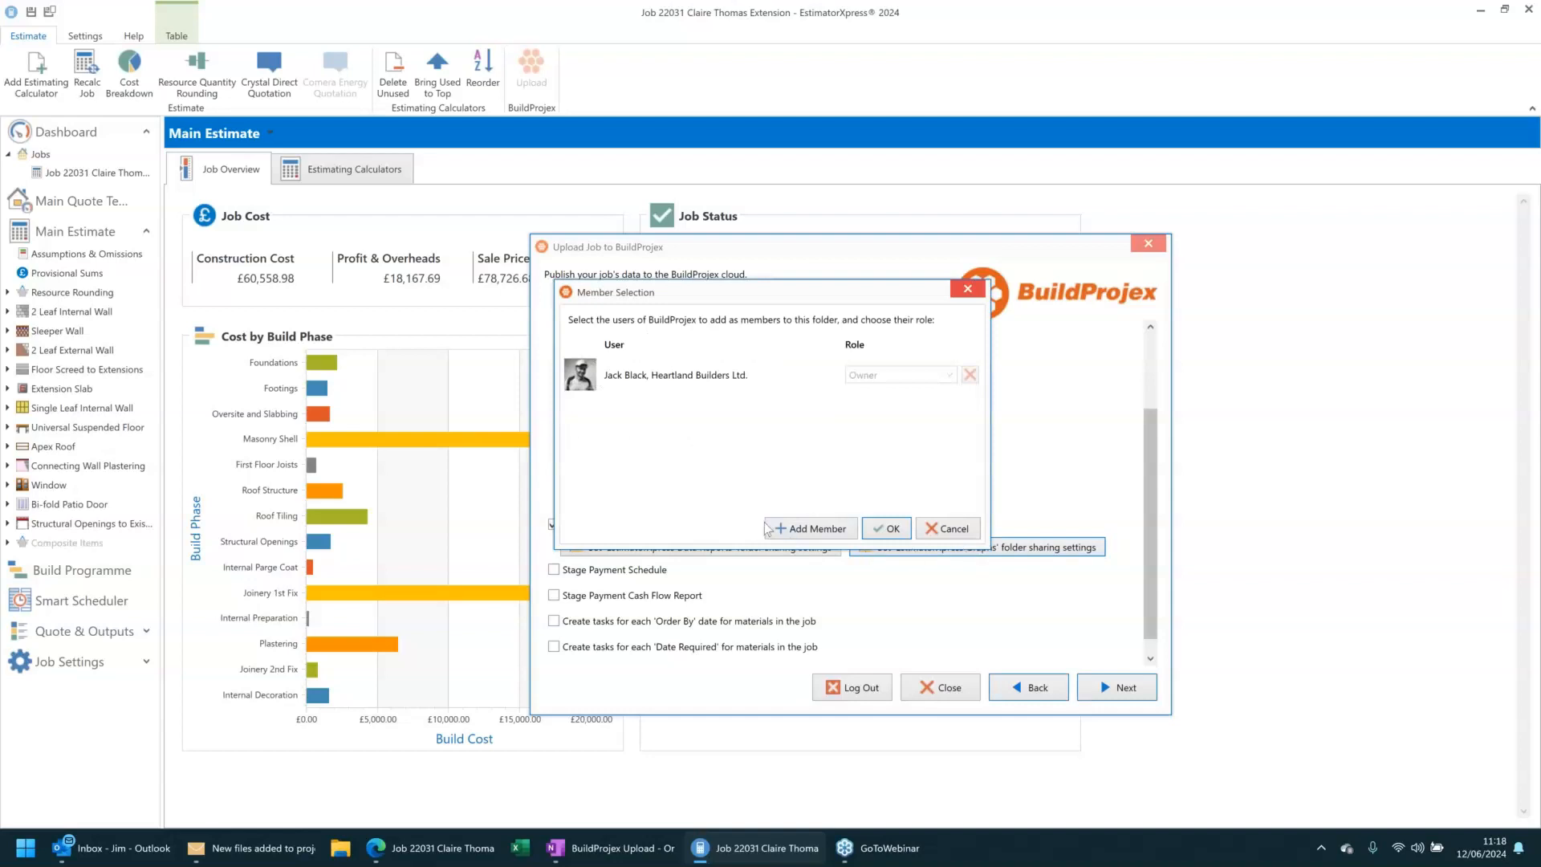
{"action": "left_click", "coordinate": [800, 529]}
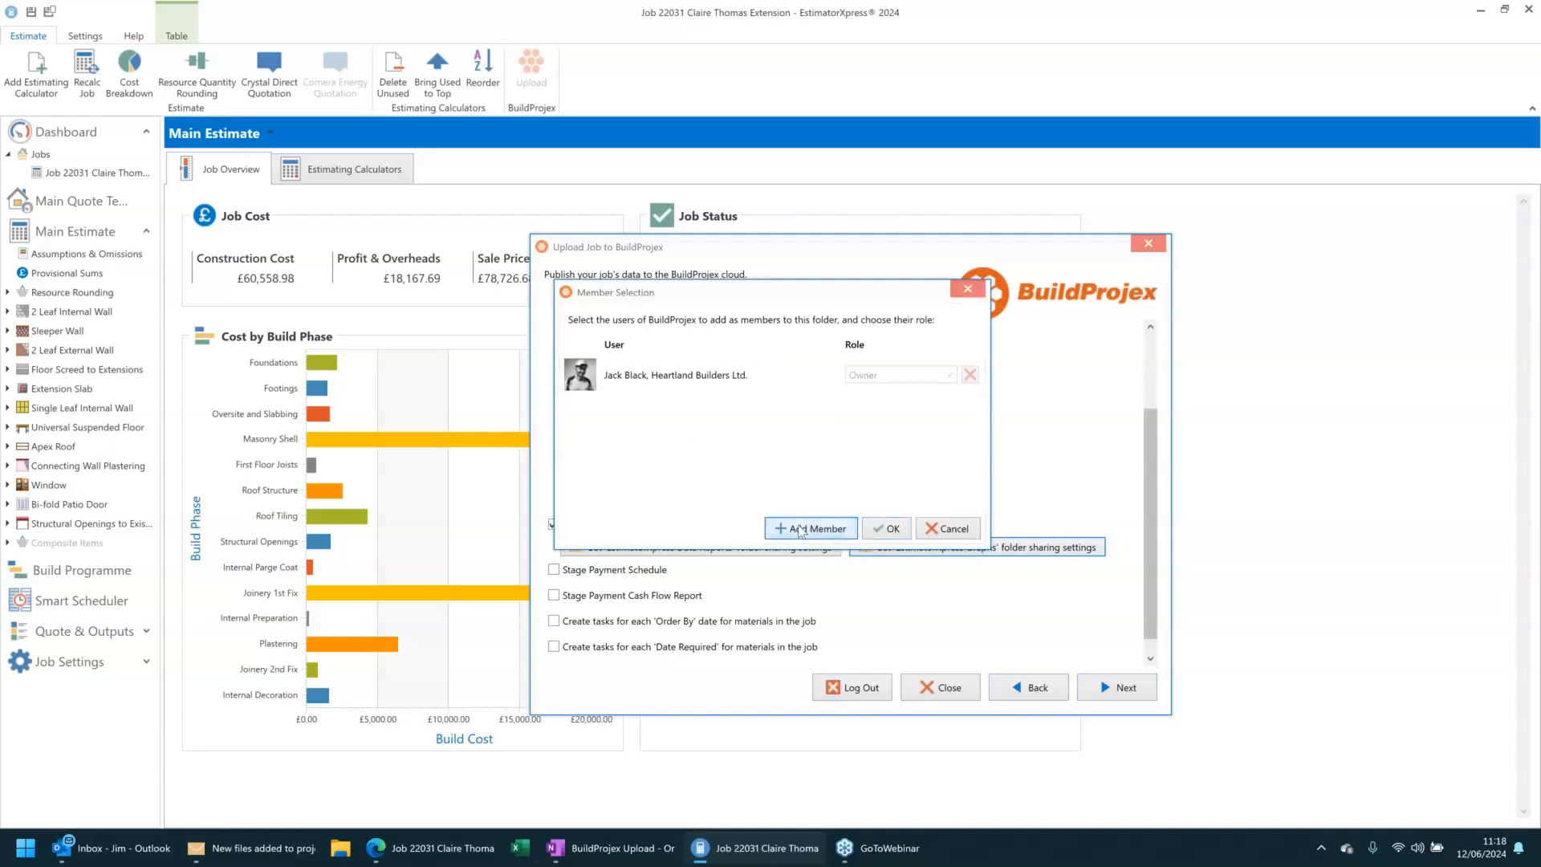
{"action": "left_click", "coordinate": [213, 174]}
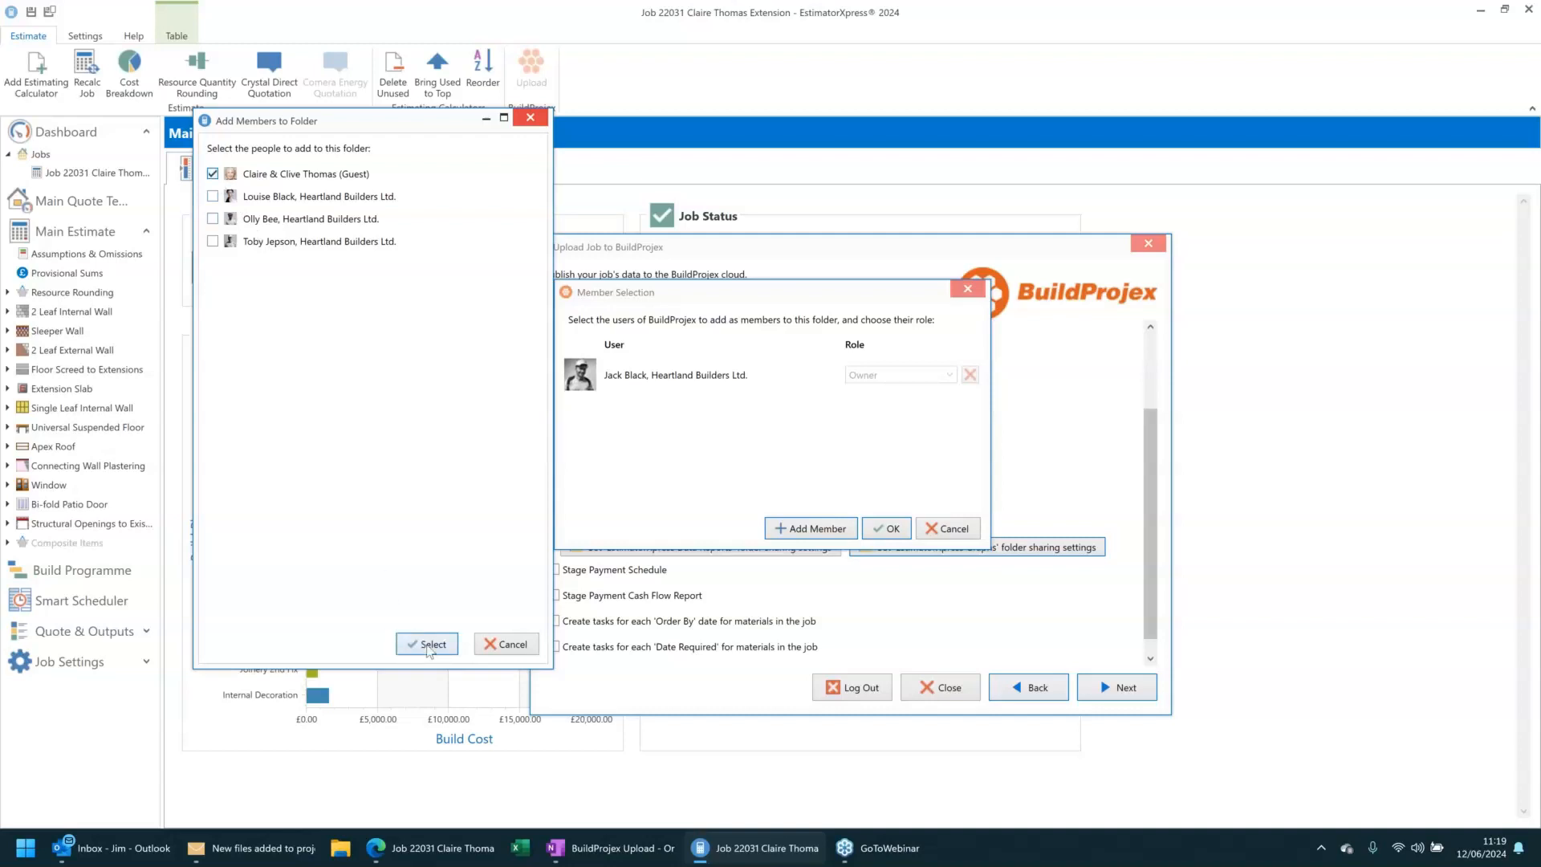
{"action": "left_click", "coordinate": [430, 645]}
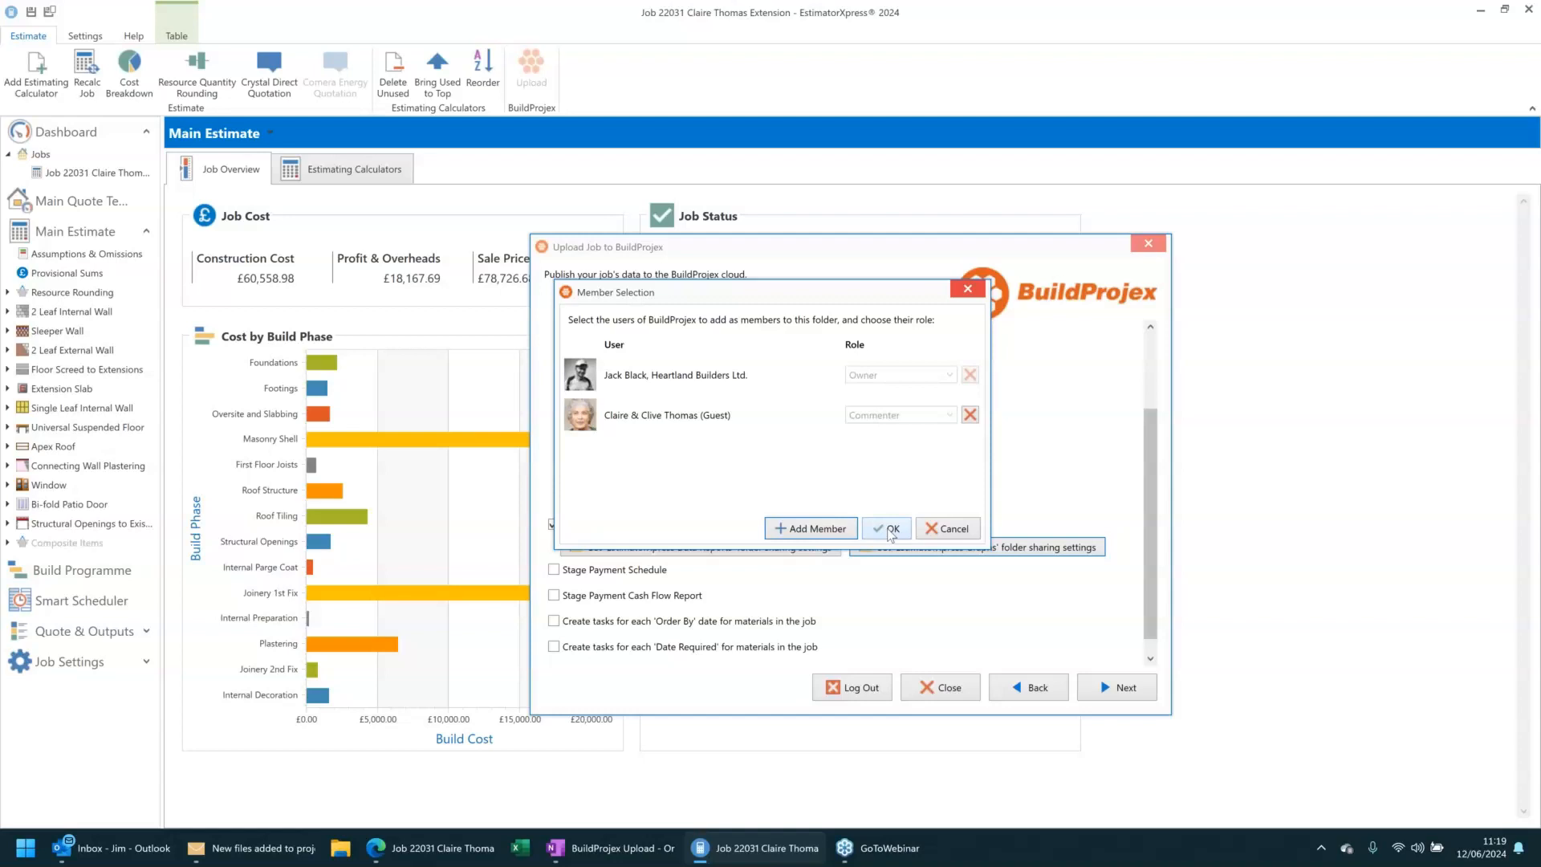
{"action": "left_click", "coordinate": [891, 529]}
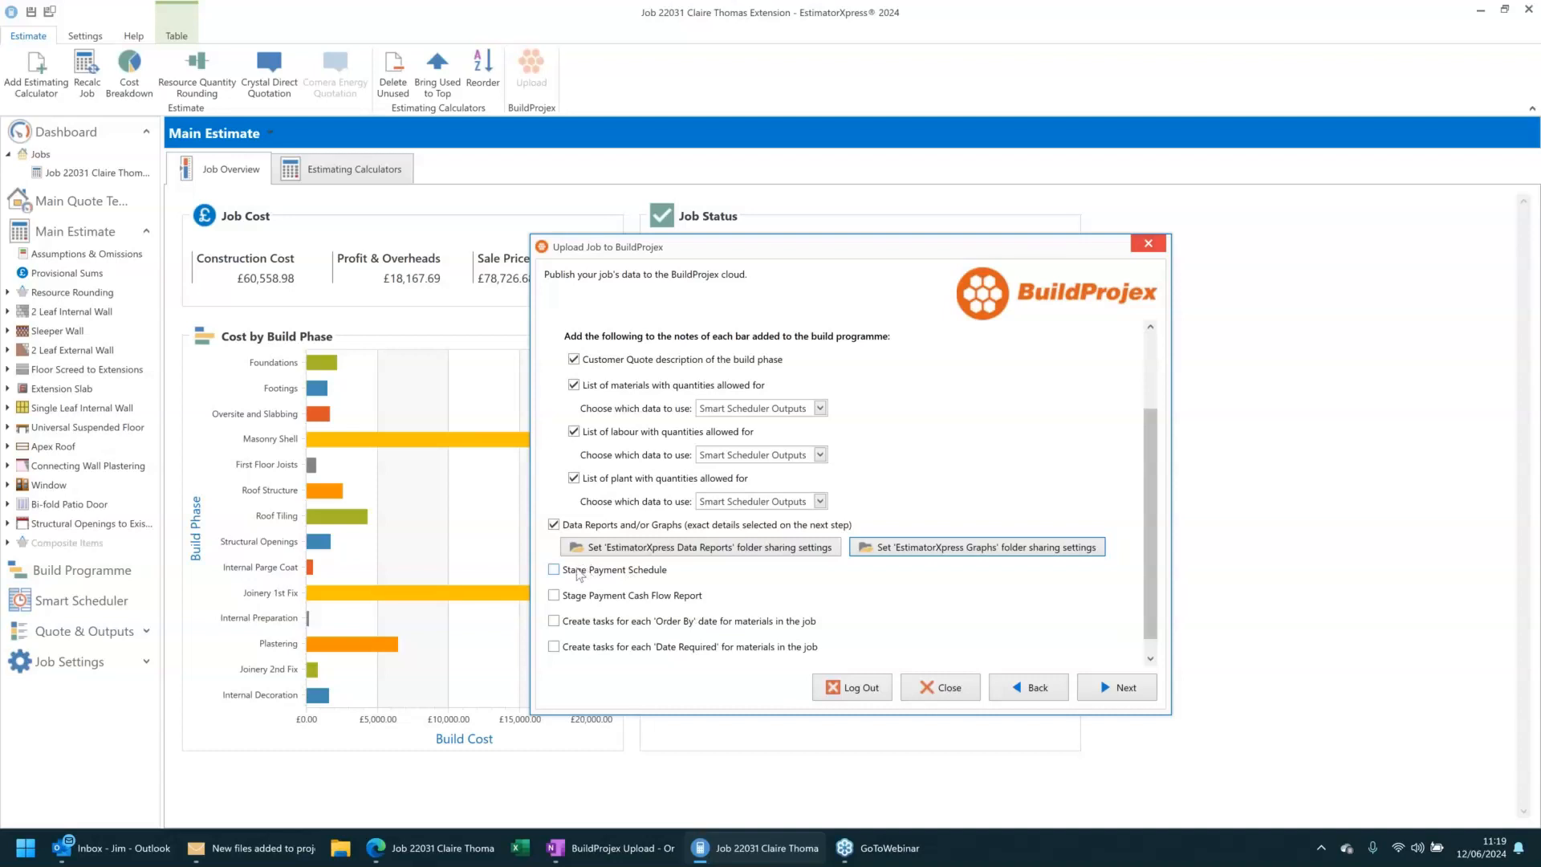
Include the Stage Payment Schedule and Cash Flow Report, and create tasks for each material 'Order By' date linked to the Build Programme.
{"action": "left_click", "coordinate": [580, 571]}
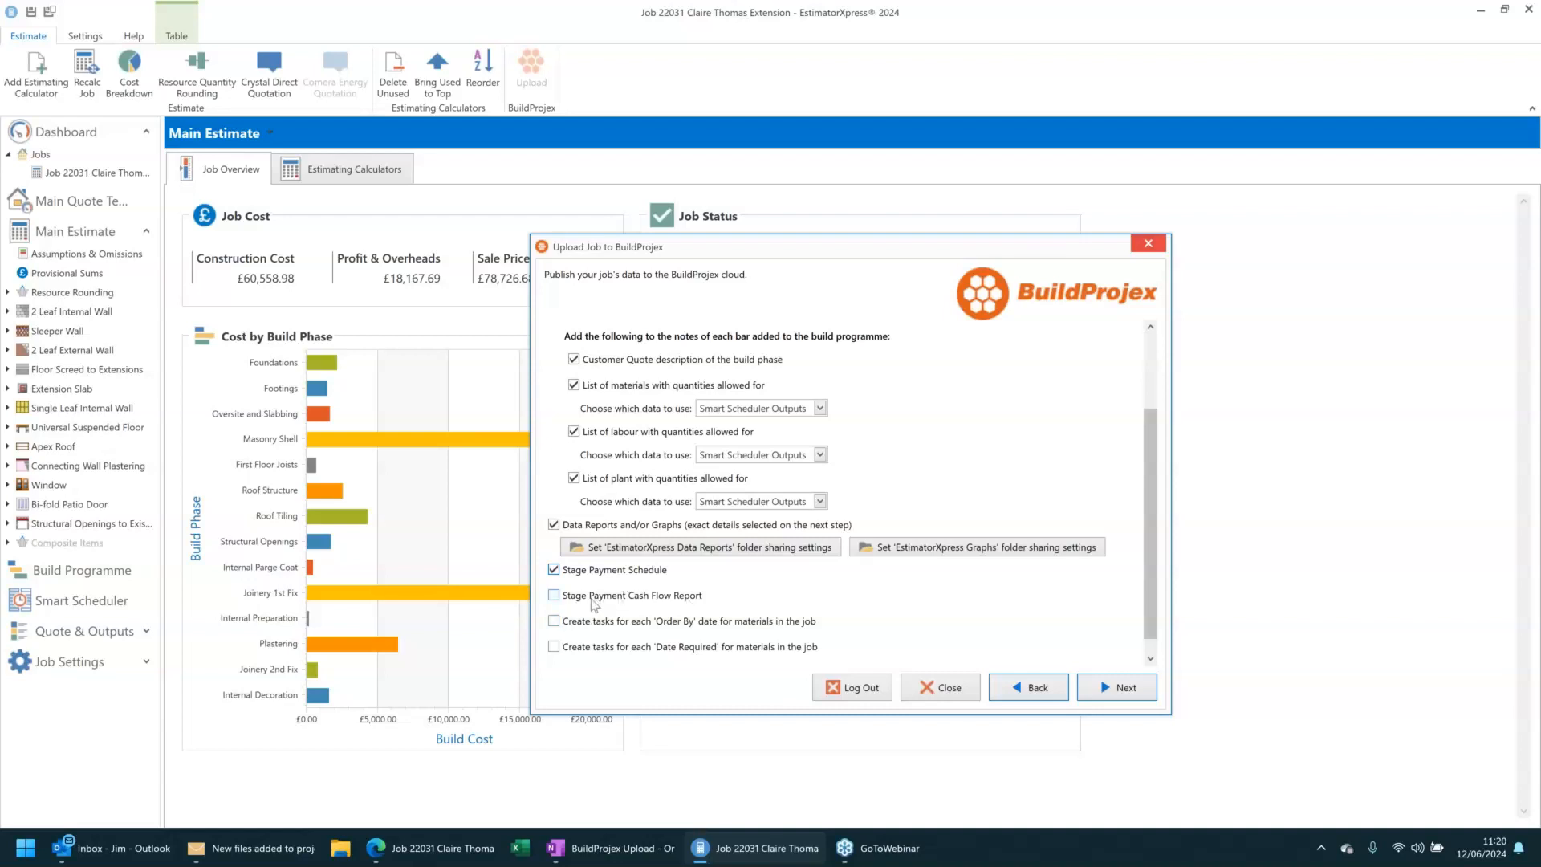
{"action": "left_click", "coordinate": [591, 599]}
{"action": "scroll", "coordinate": [663, 594], "scroll_direction": "down", "scroll_amount": 1}
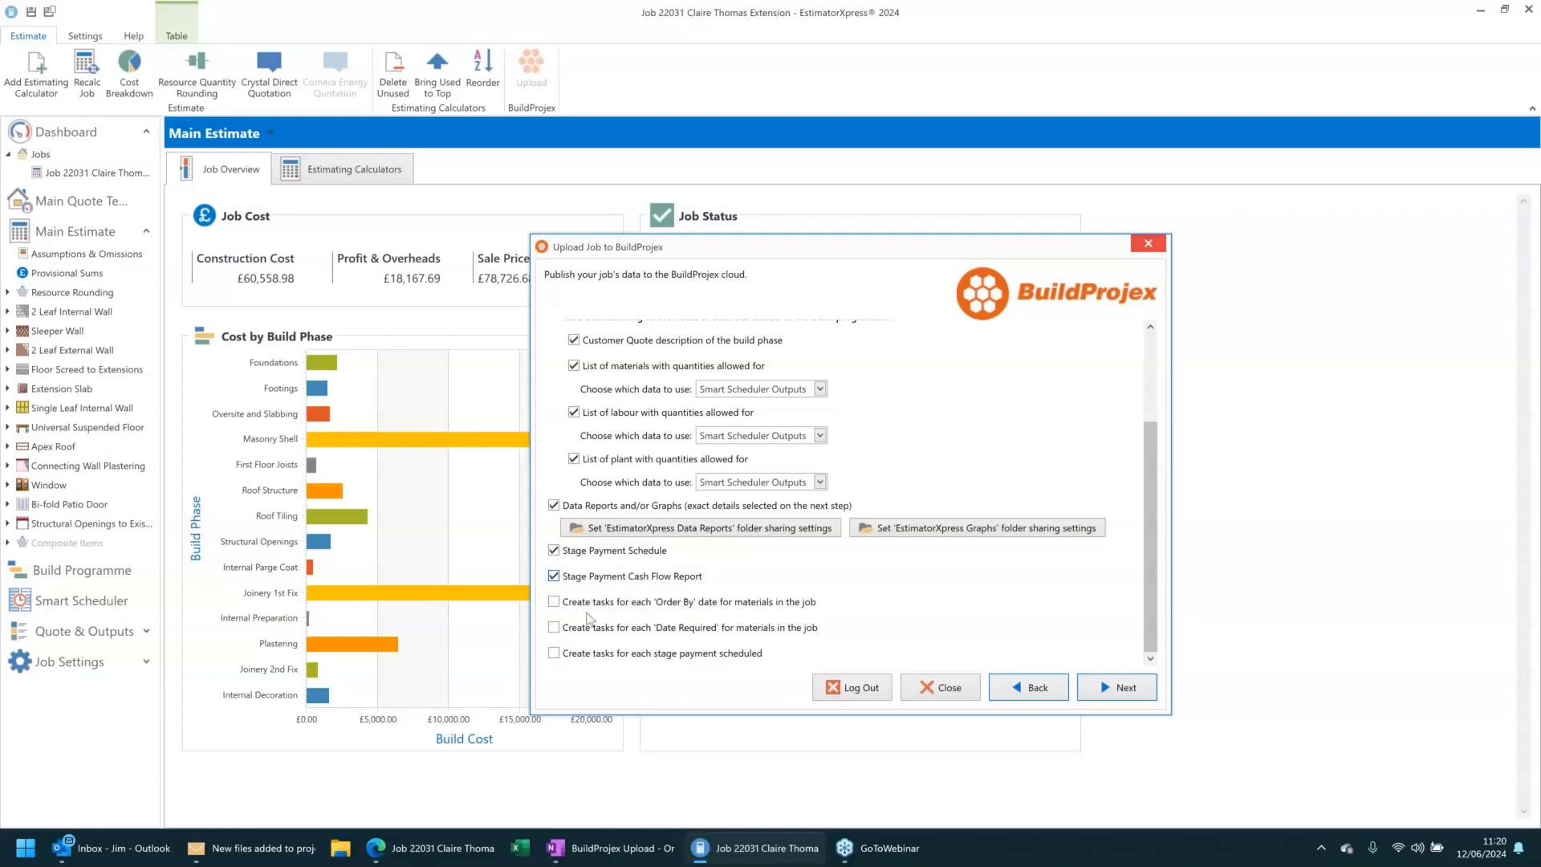
{"action": "left_click", "coordinate": [575, 608]}
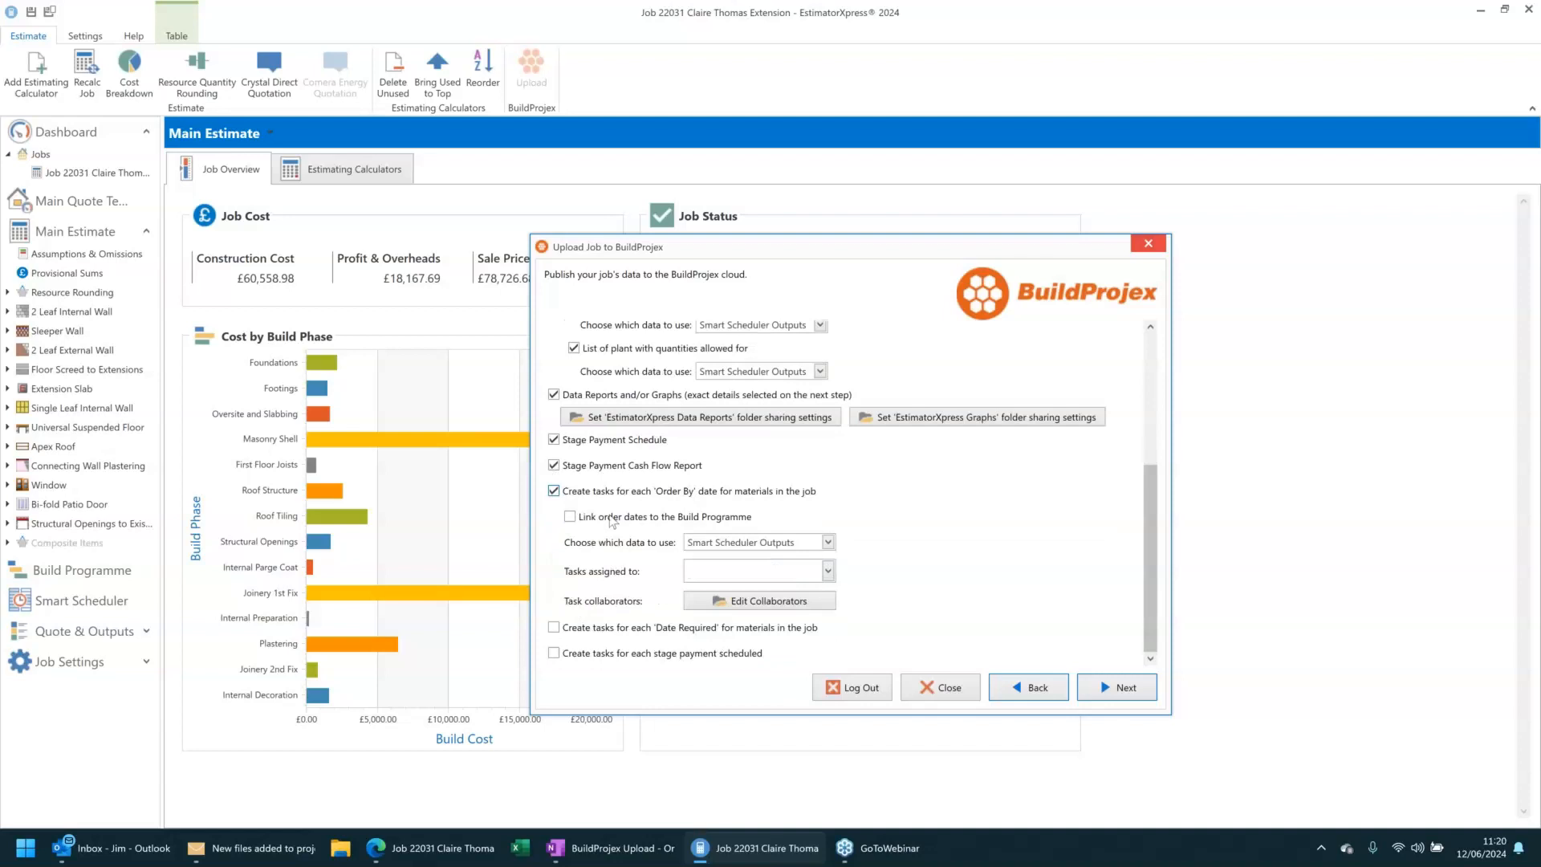
{"action": "mouse_move", "coordinate": [645, 522]}
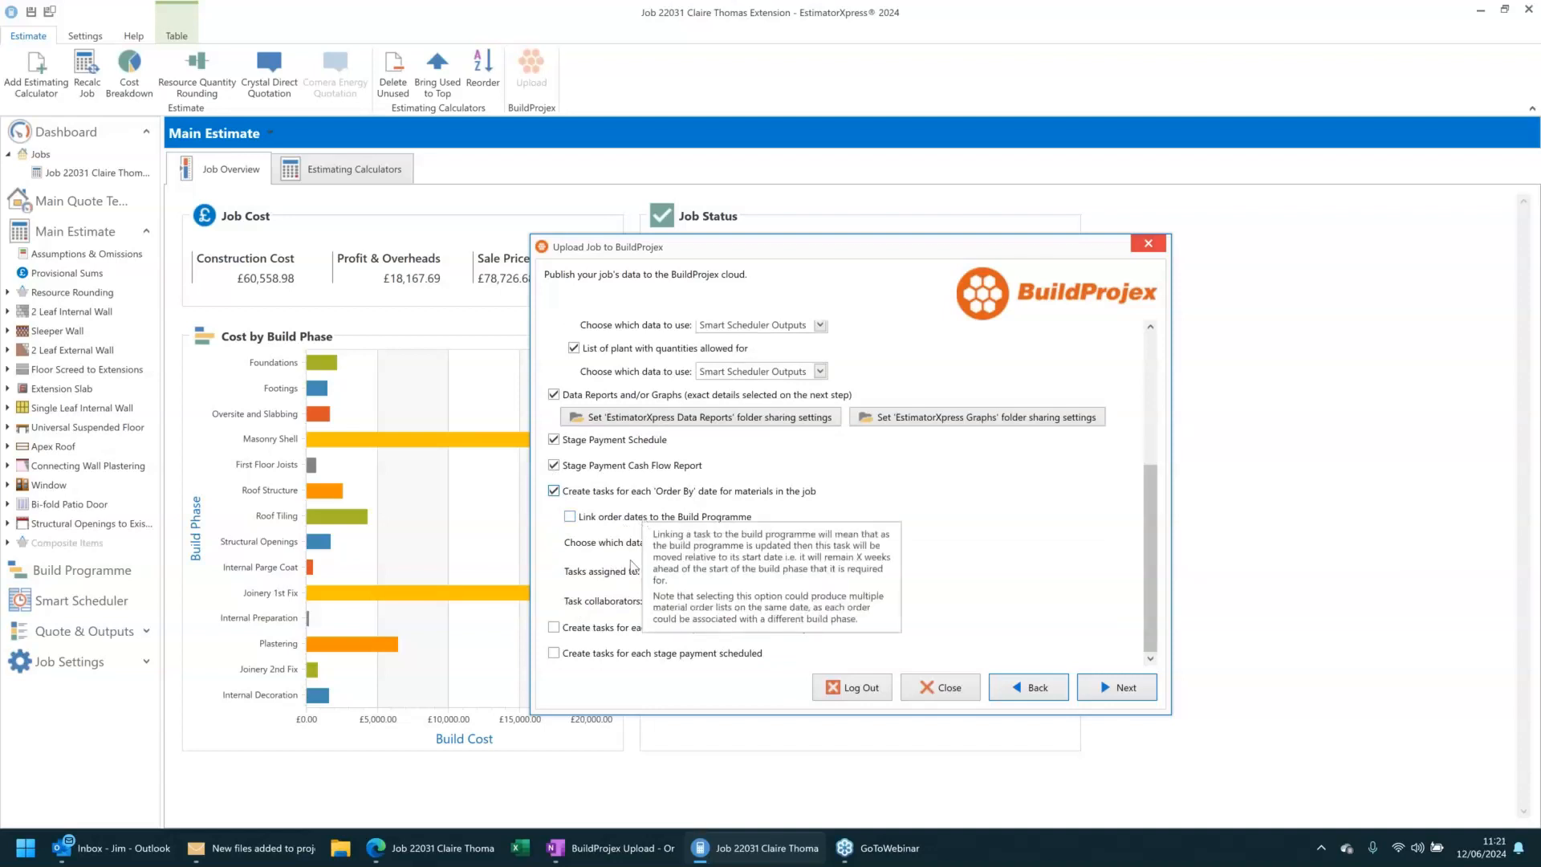
{"action": "left_click", "coordinate": [571, 518]}
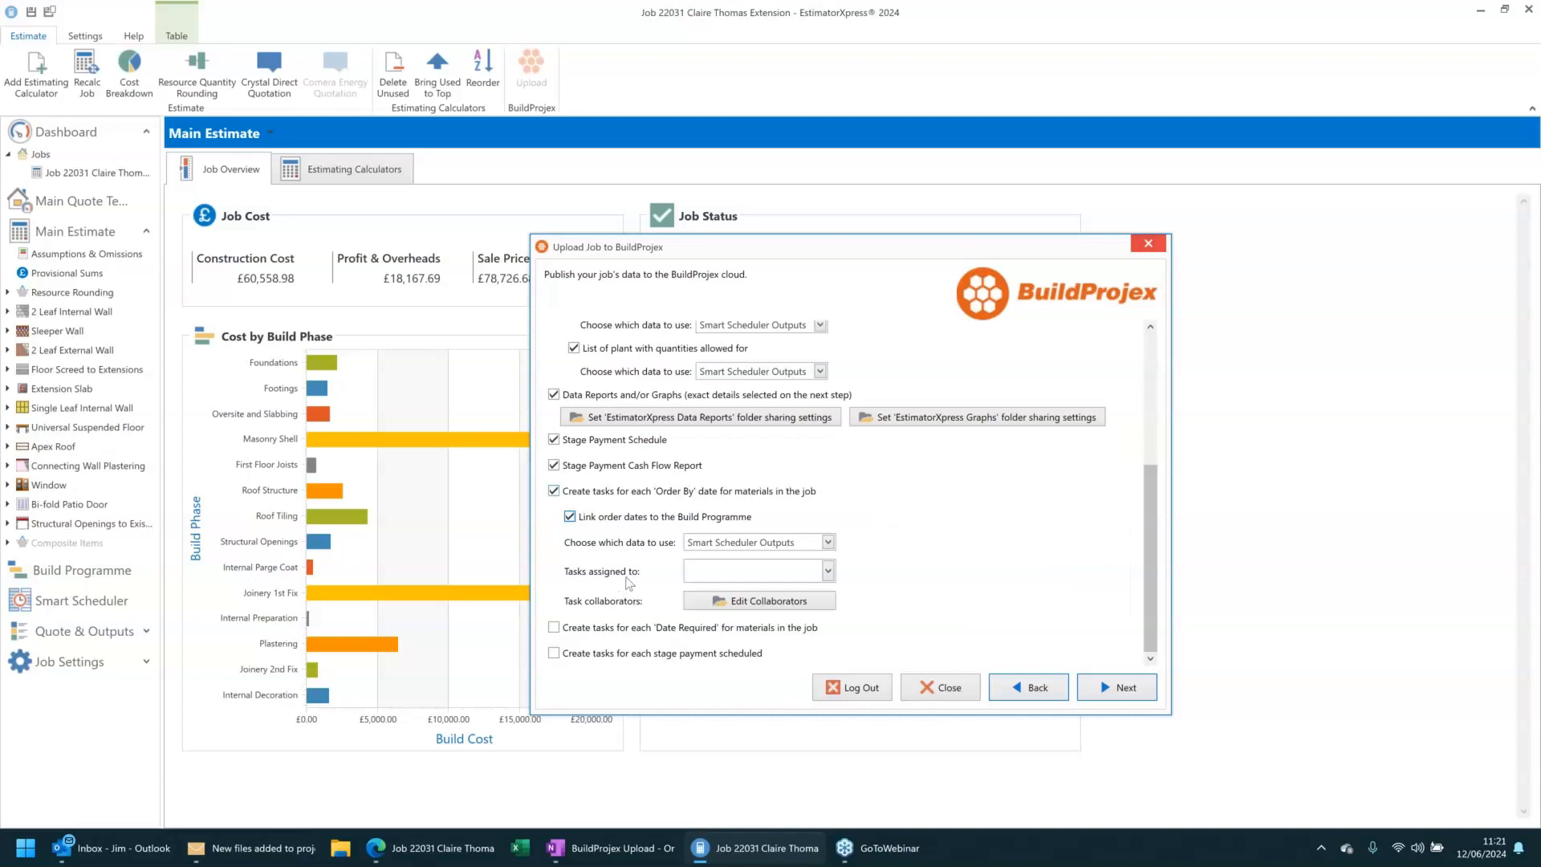
Assign the 'Order By' tasks to the project owner and add the first and last listed Heartland Builders staff members as Editor collaborators.
{"action": "left_click", "coordinate": [781, 579]}
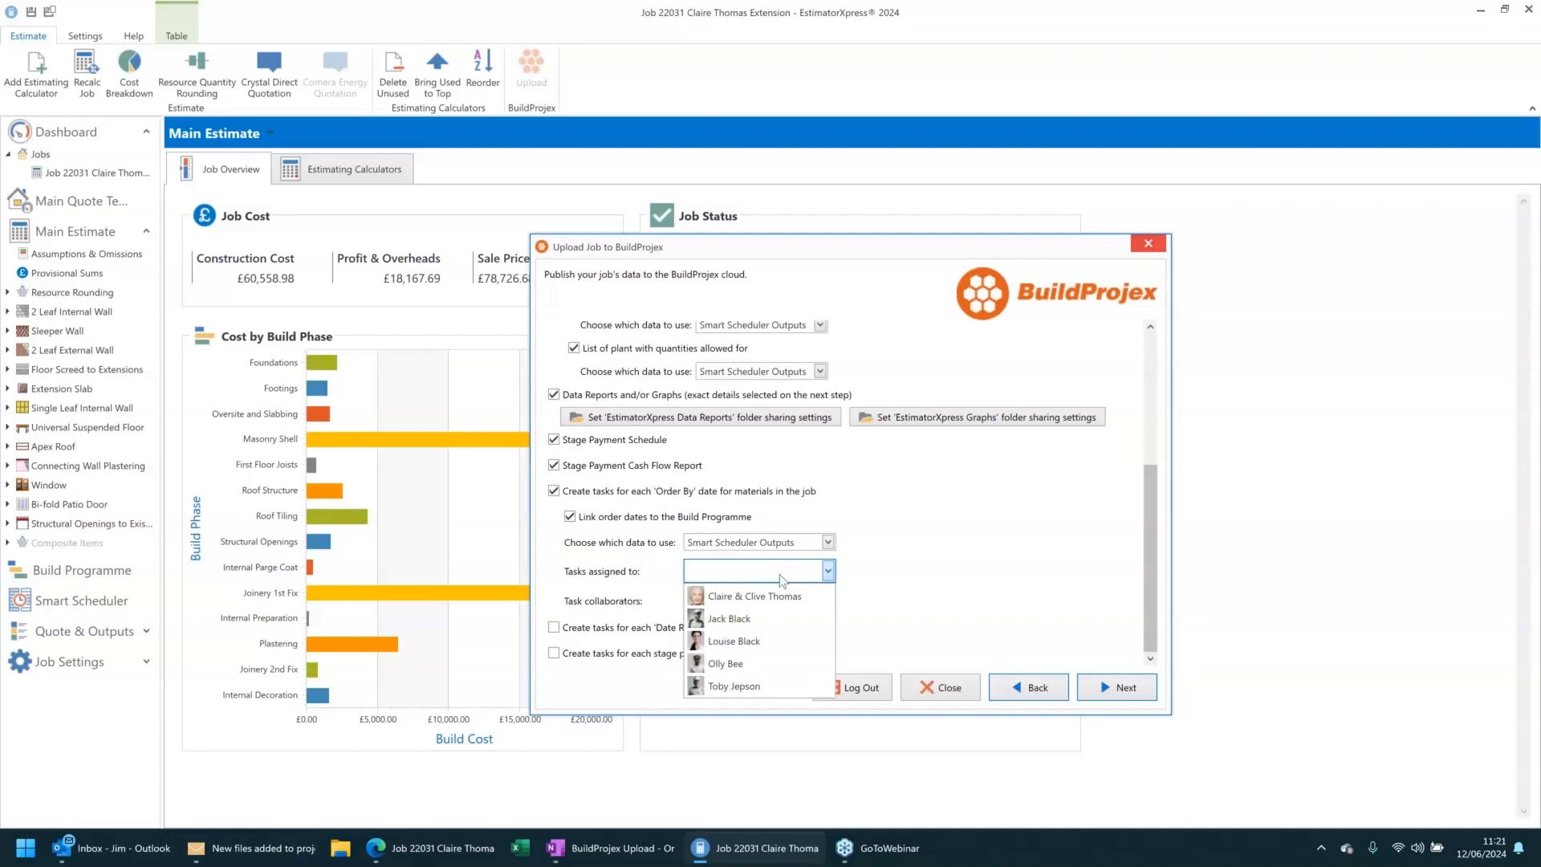
{"action": "left_click", "coordinate": [736, 619]}
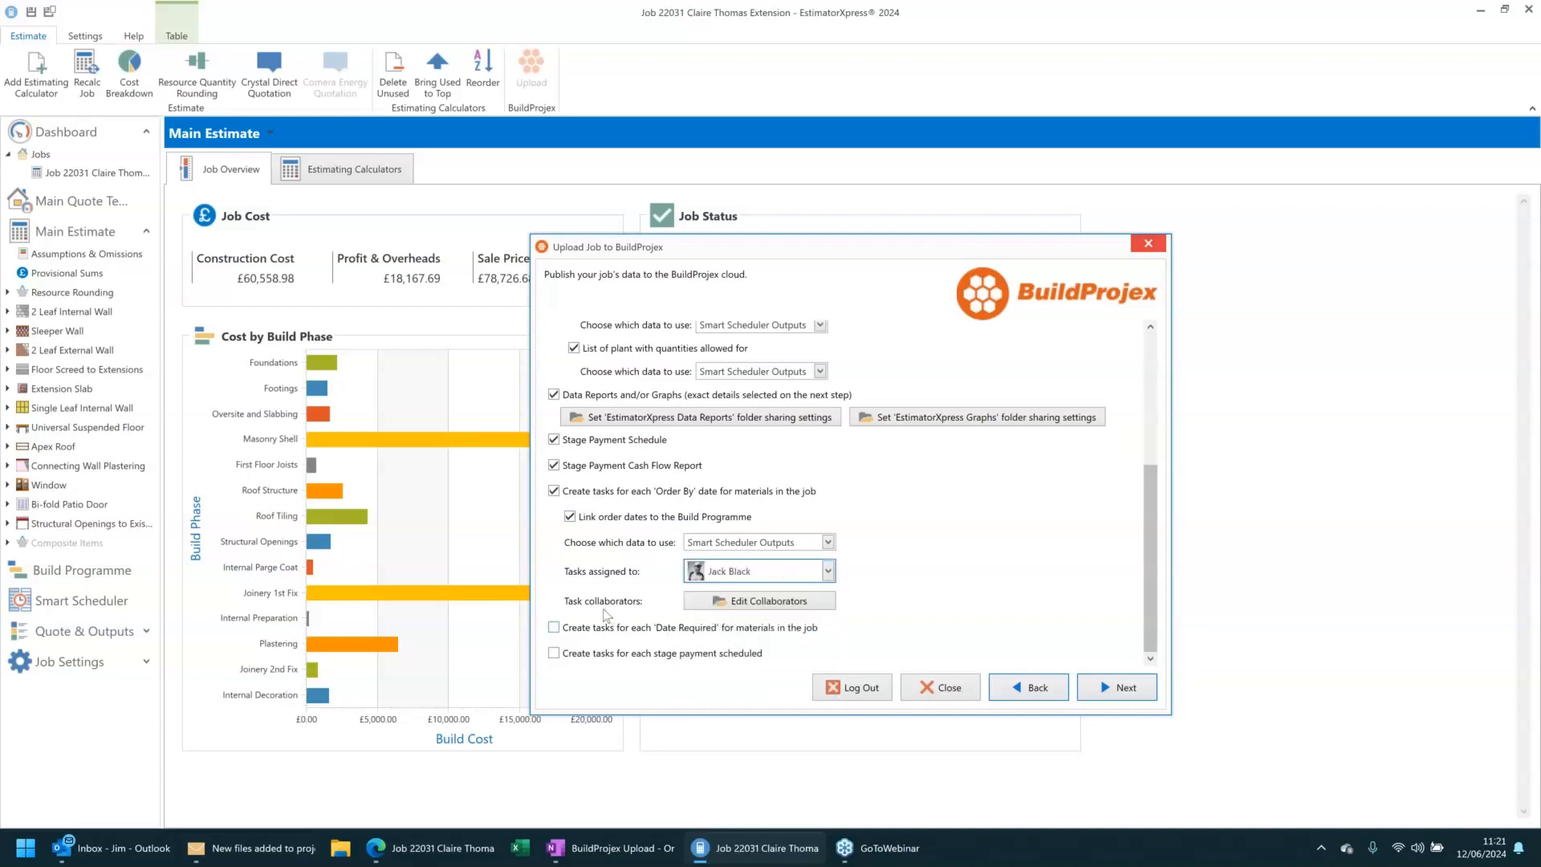
{"action": "left_click", "coordinate": [779, 608]}
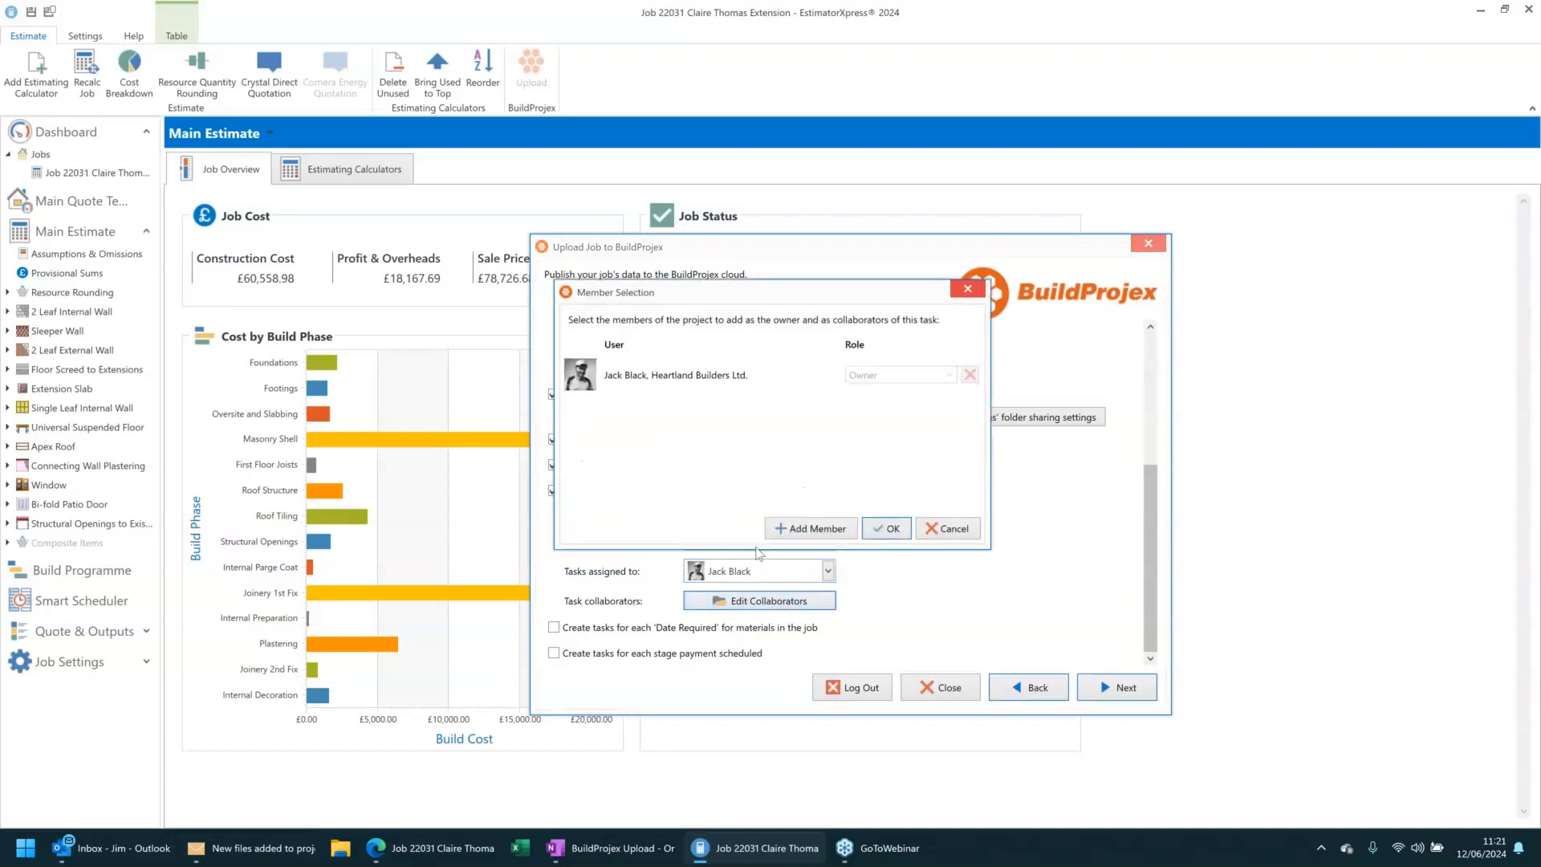
{"action": "left_click", "coordinate": [808, 530]}
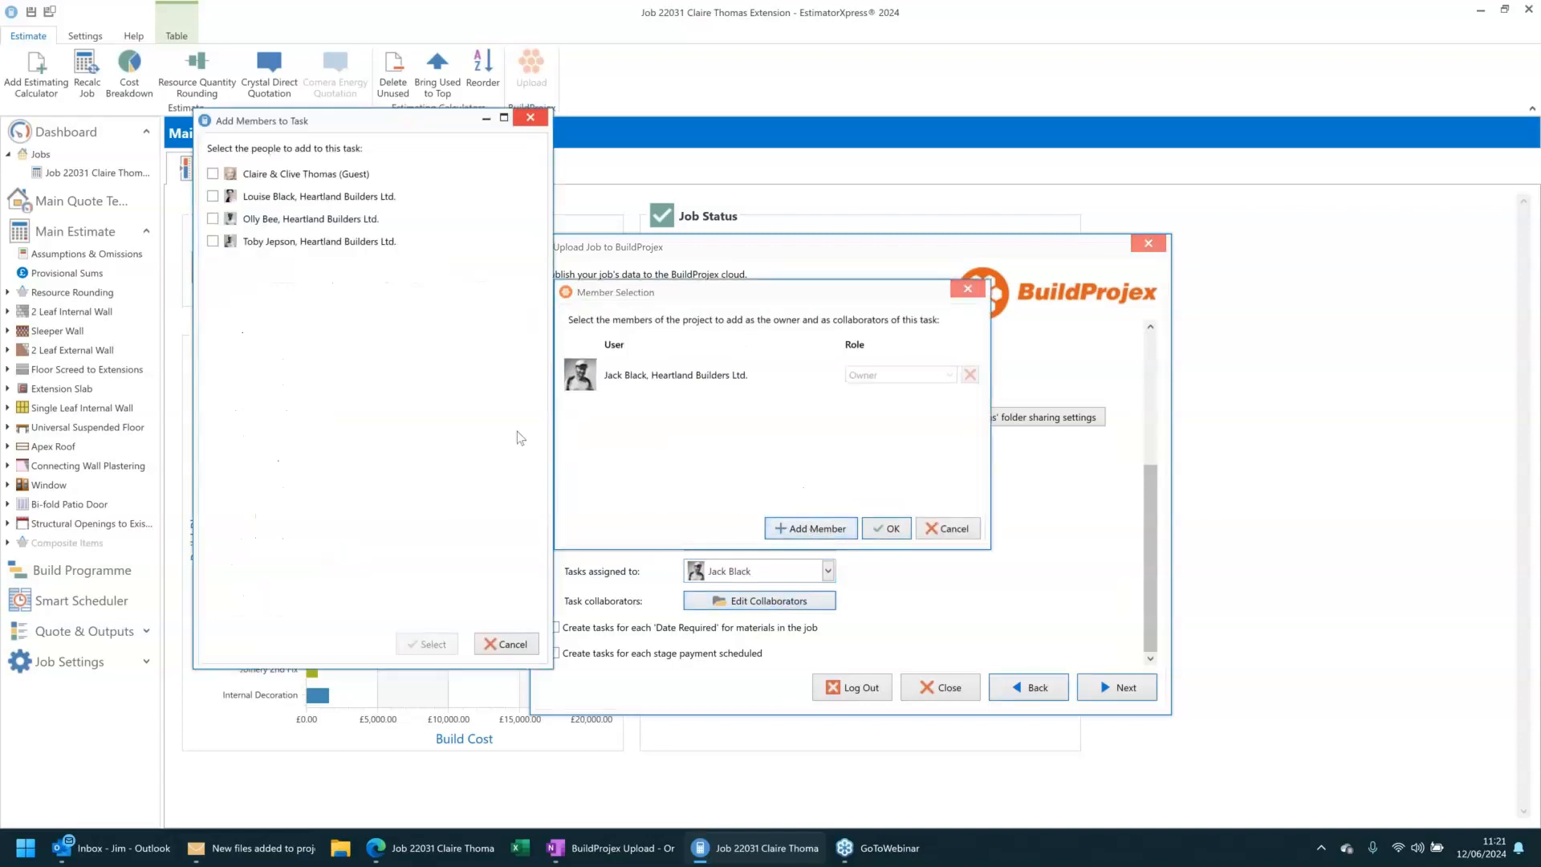
{"action": "left_click", "coordinate": [213, 198]}
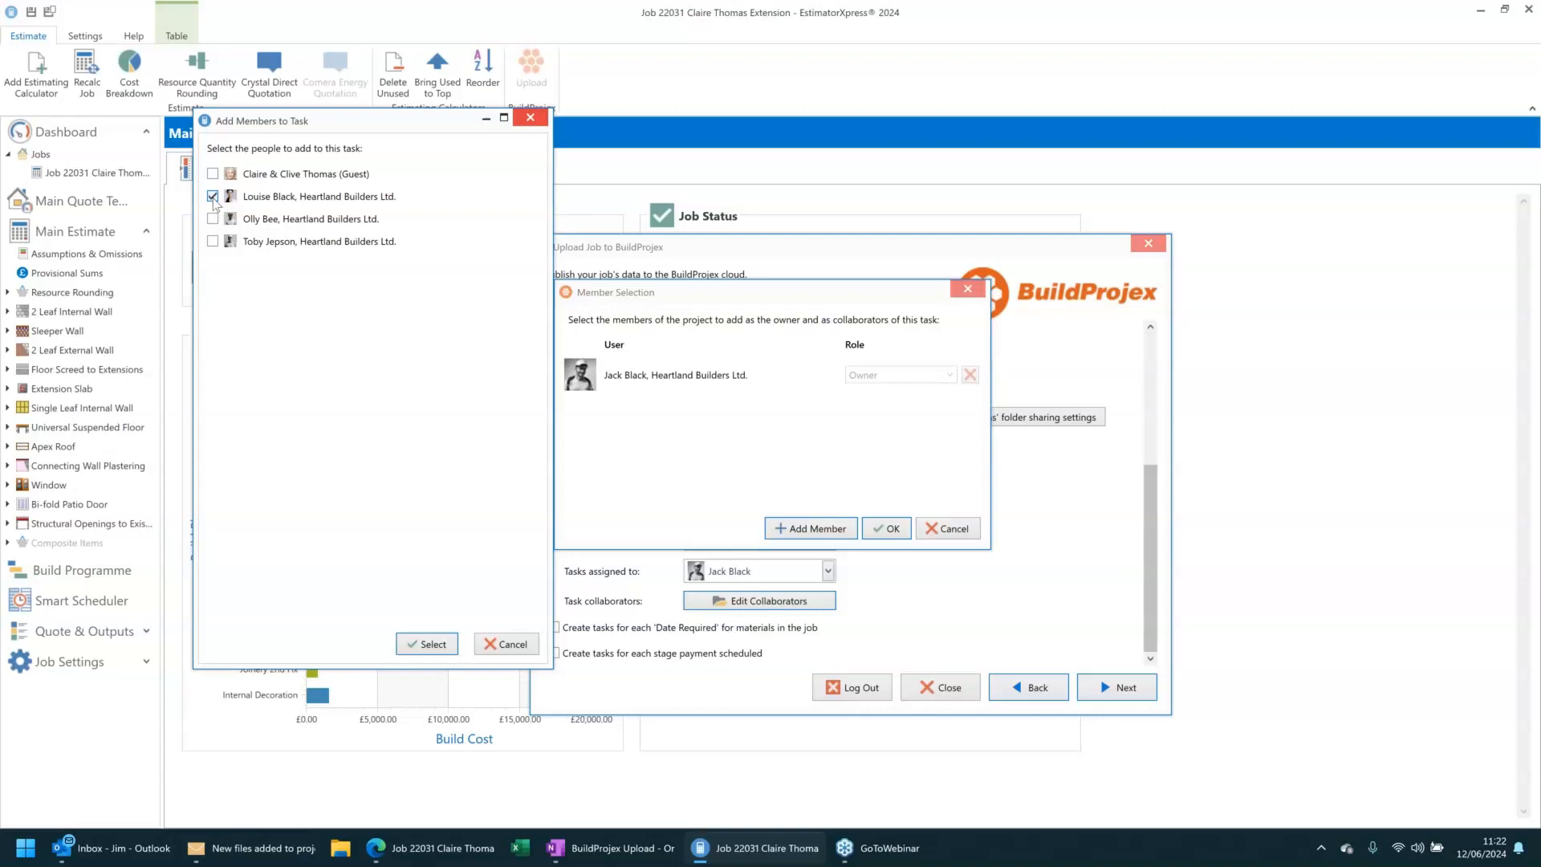
{"action": "left_click", "coordinate": [214, 242]}
{"action": "left_click", "coordinate": [425, 646]}
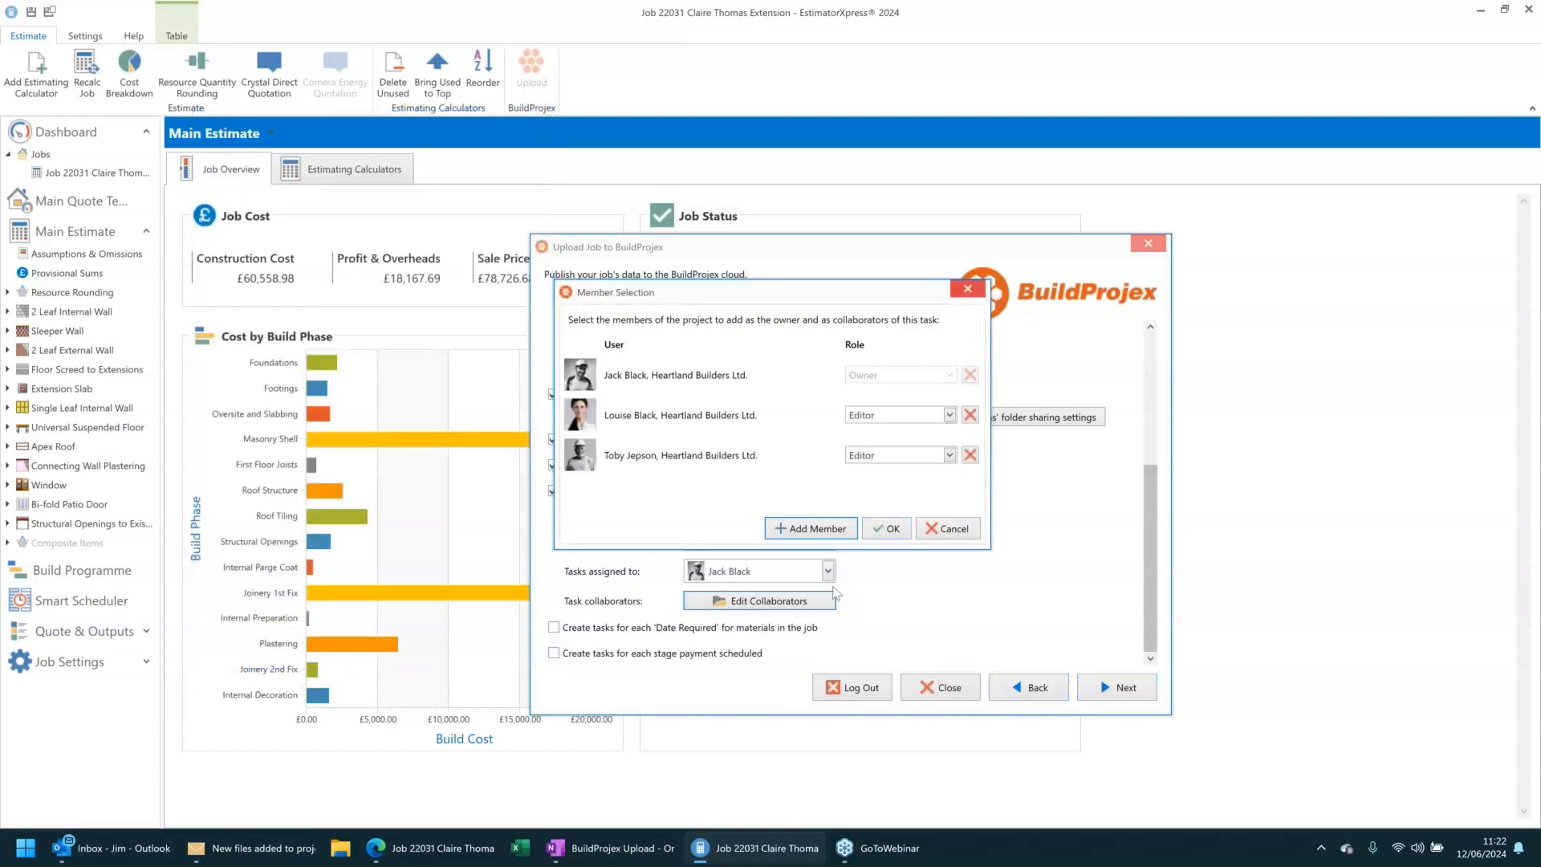
{"action": "left_click", "coordinate": [887, 528]}
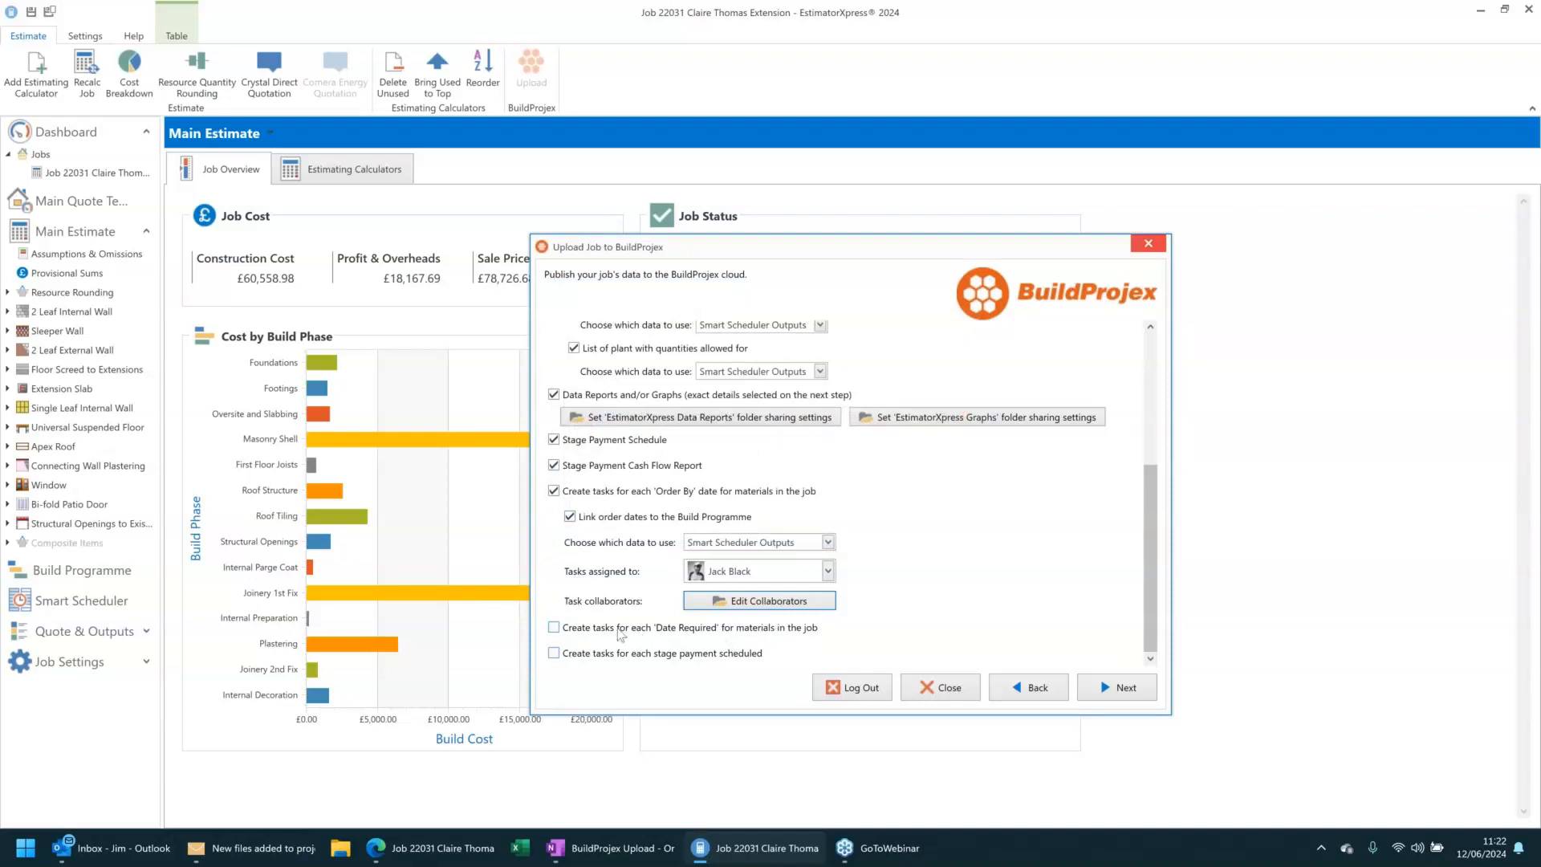
Create tasks for each material 'Date Required', link them to the Build Programme and assign them to the last listed staff member.
{"action": "left_click", "coordinate": [553, 628]}
{"action": "scroll", "coordinate": [560, 630], "scroll_direction": "down", "scroll_amount": 3}
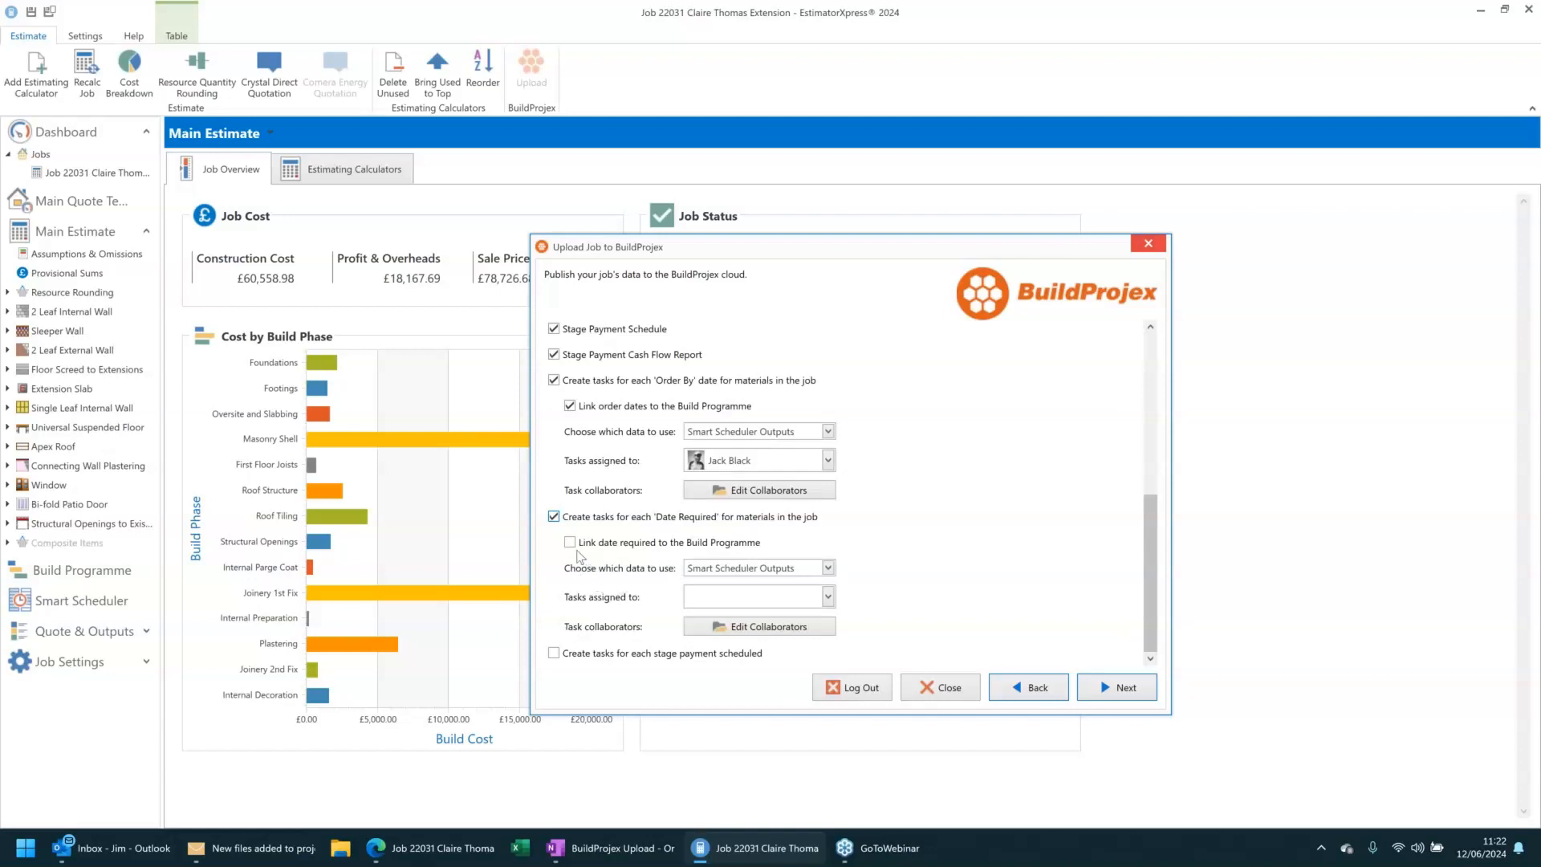
{"action": "left_click", "coordinate": [571, 543]}
{"action": "left_click", "coordinate": [769, 596]}
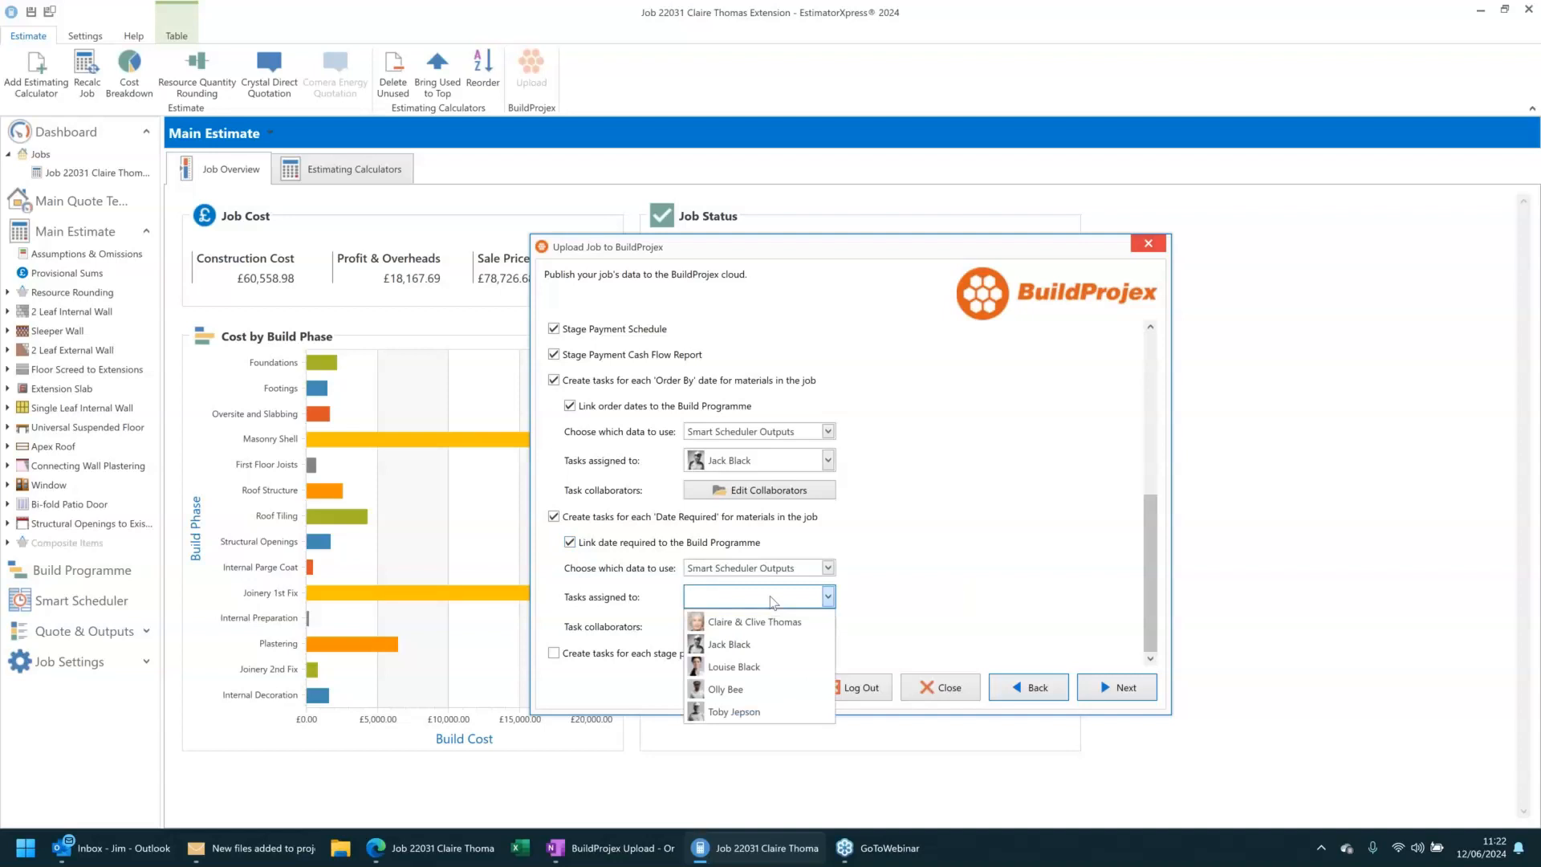
{"action": "left_click", "coordinate": [735, 712]}
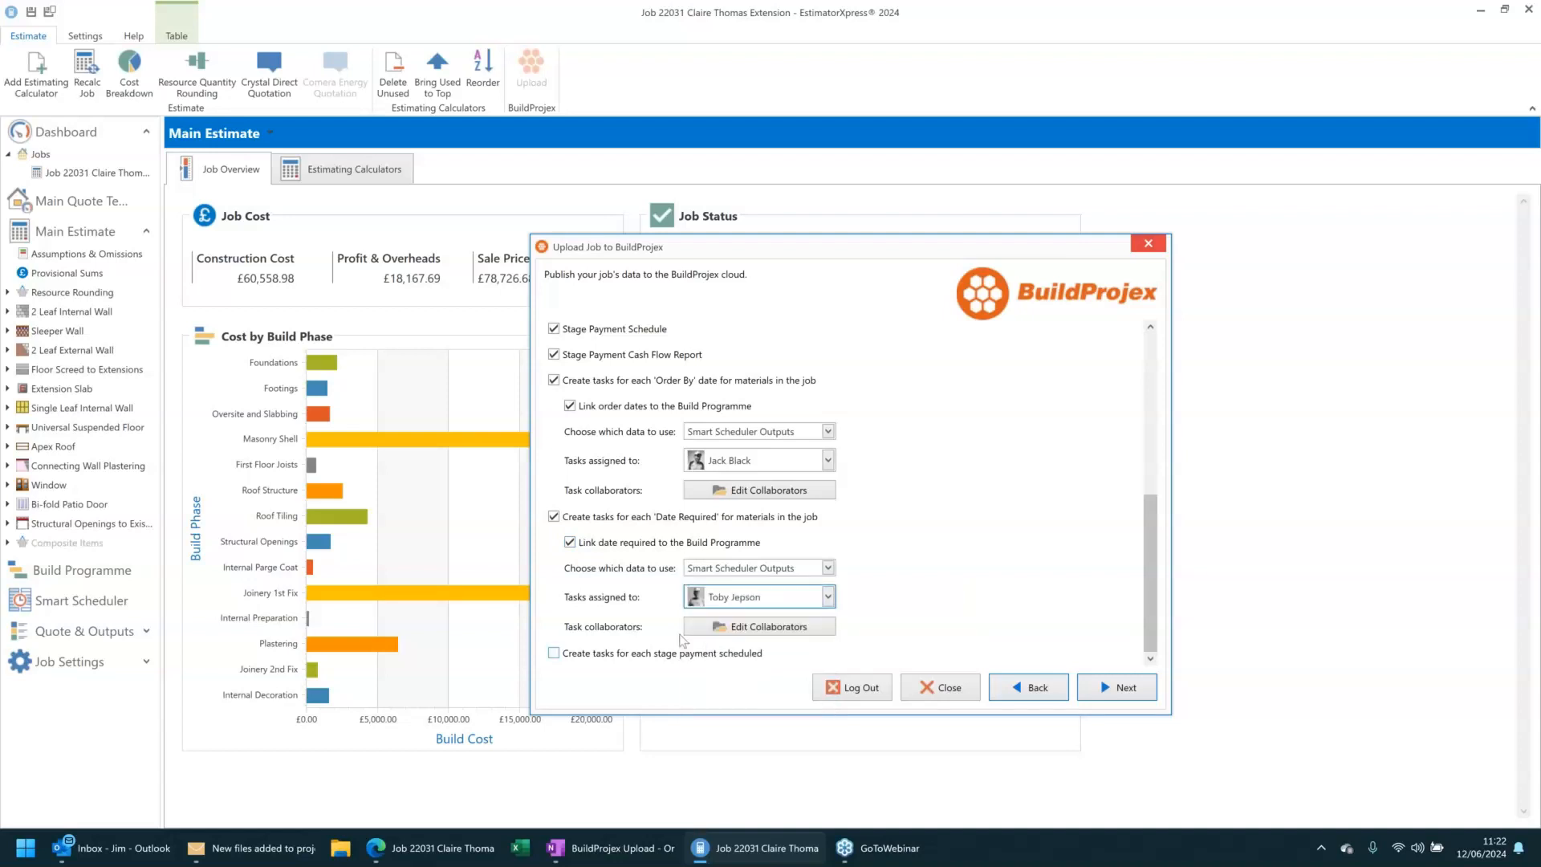
Add the last remaining Heartland Builders staff member as a Commenter collaborator on the 'Date Required' tasks.
{"action": "left_click", "coordinate": [761, 629]}
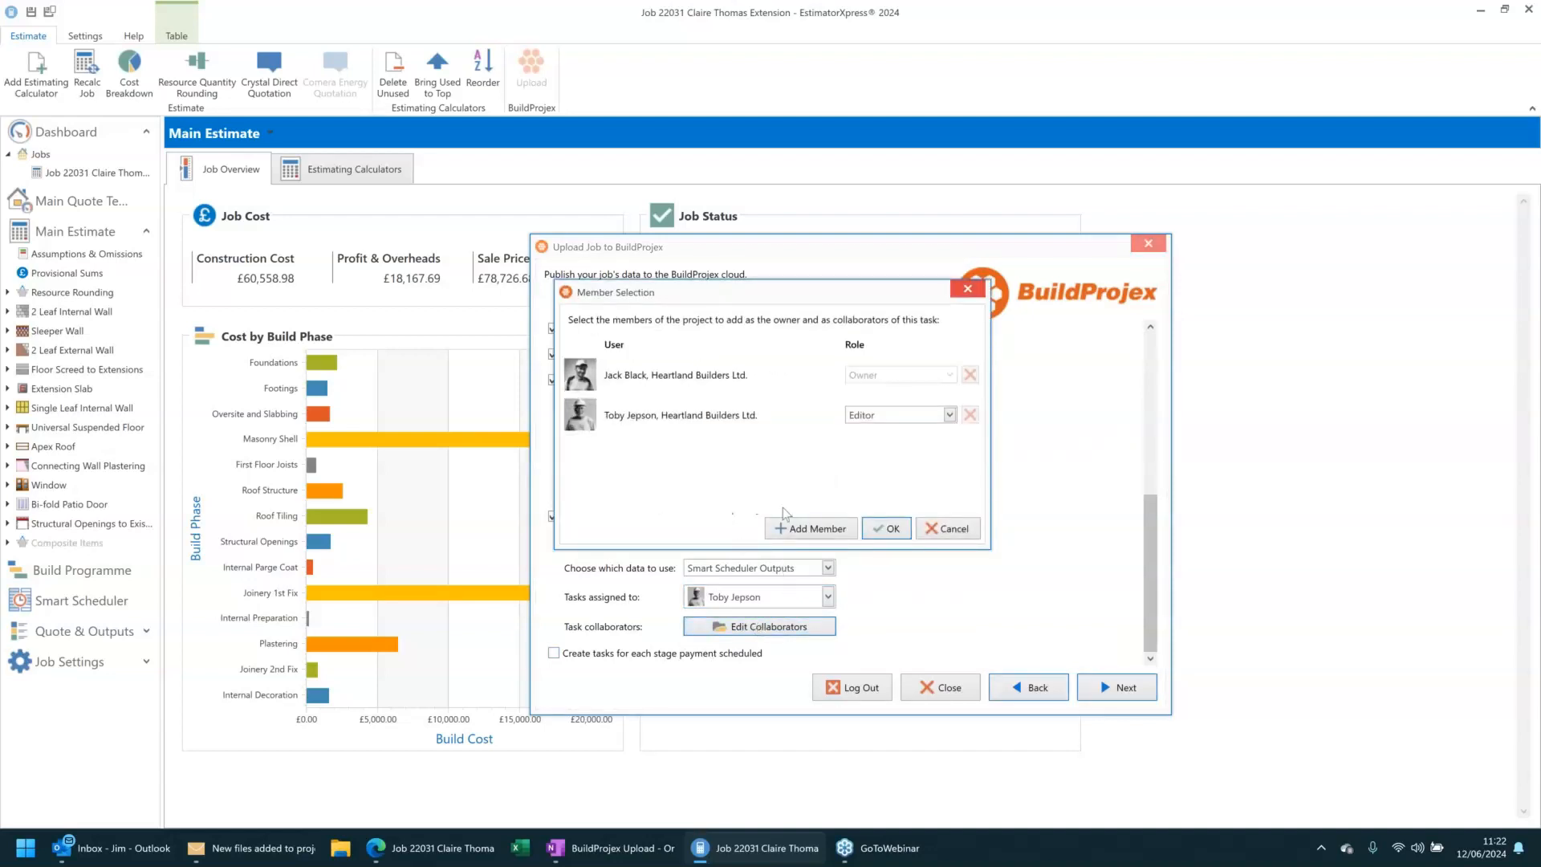
{"action": "left_click", "coordinate": [821, 532]}
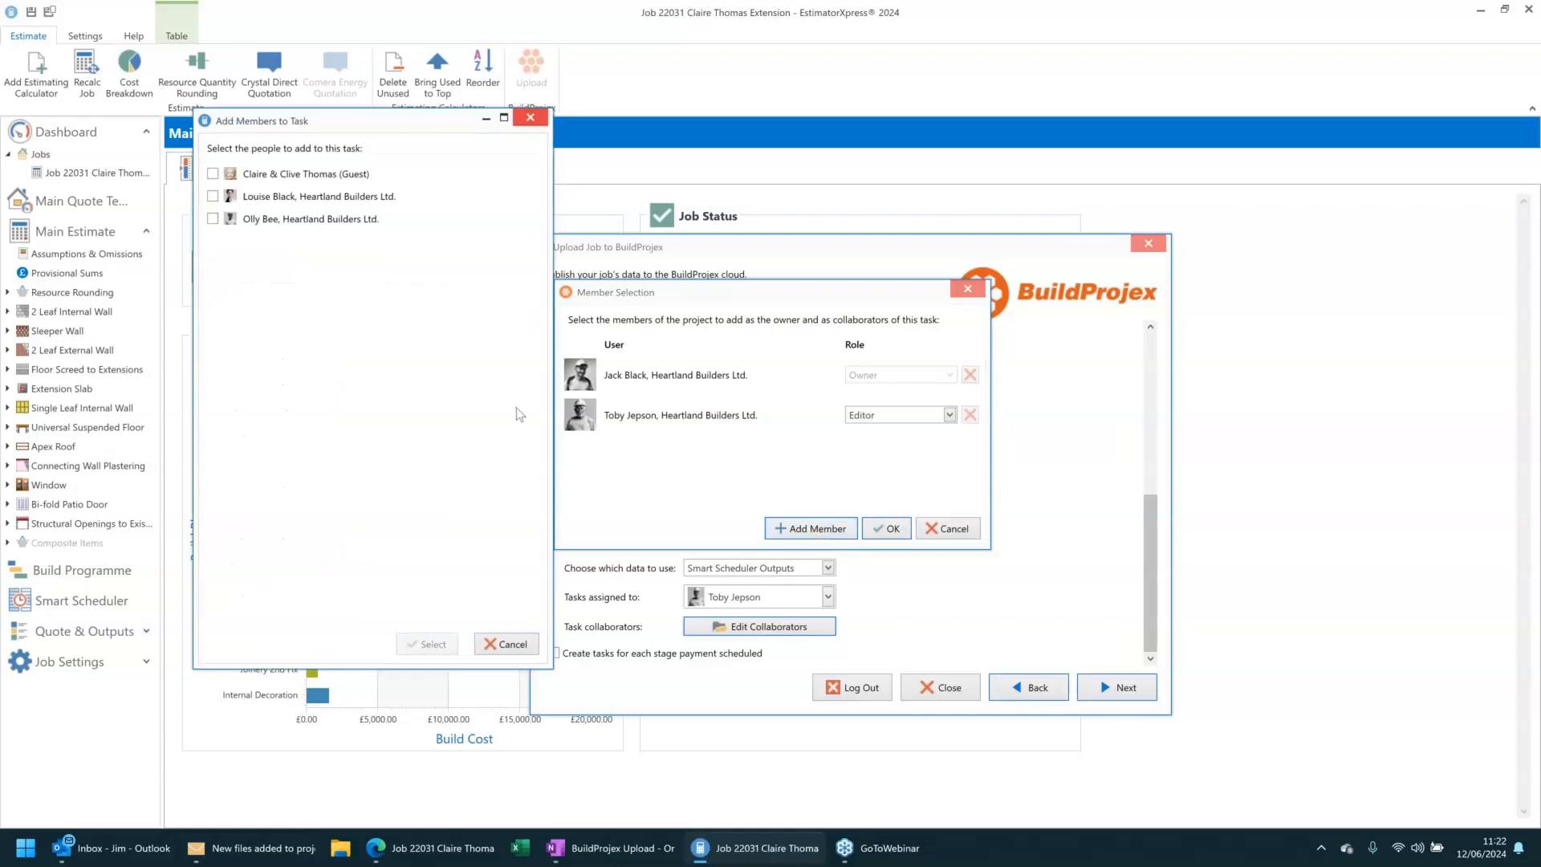
{"action": "left_click", "coordinate": [213, 218]}
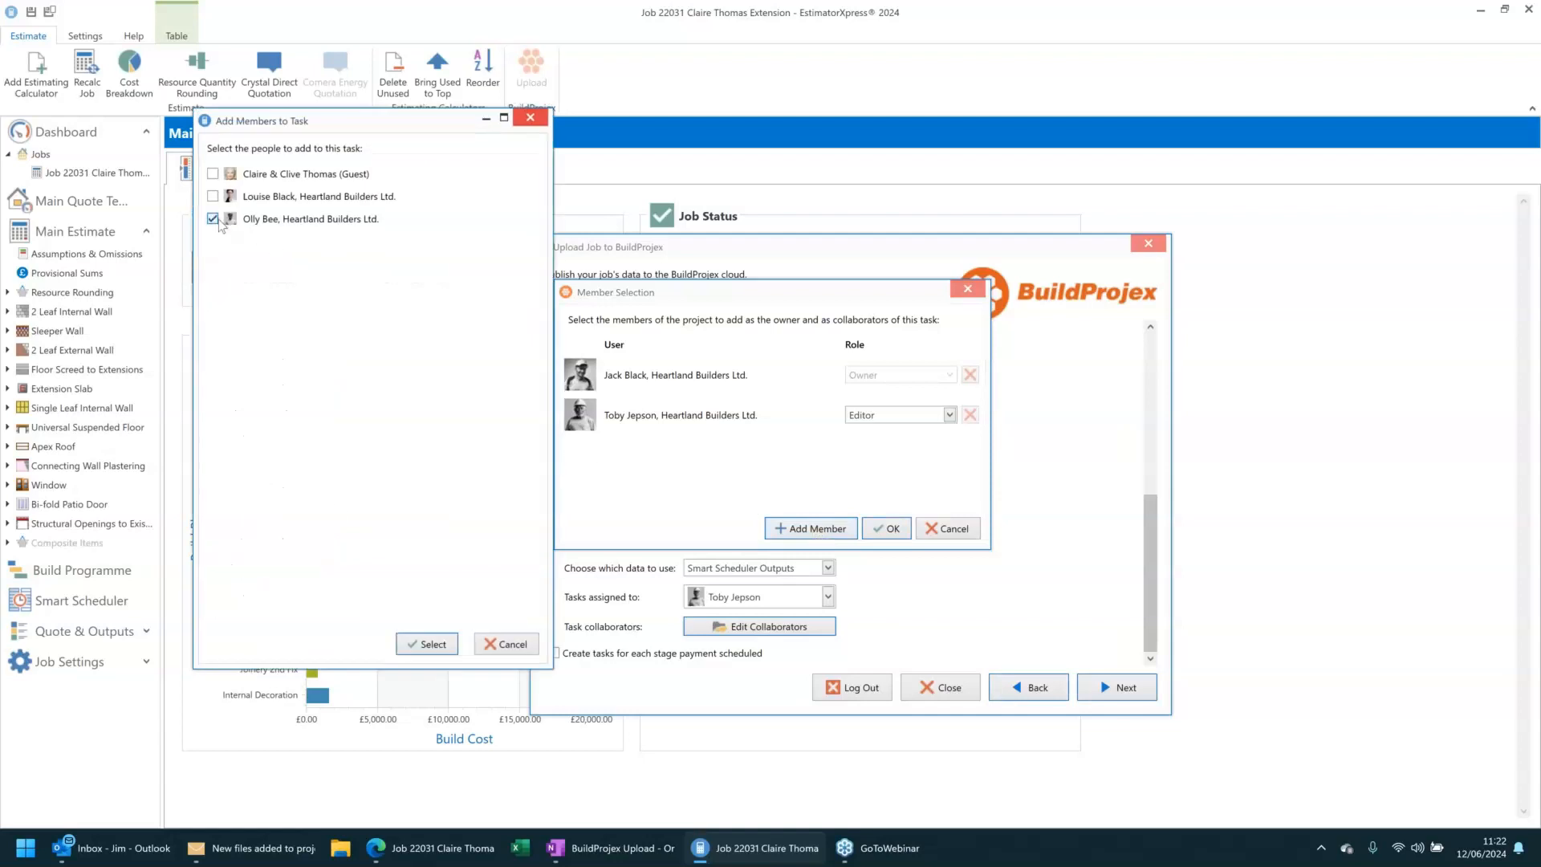
{"action": "left_click", "coordinate": [428, 644]}
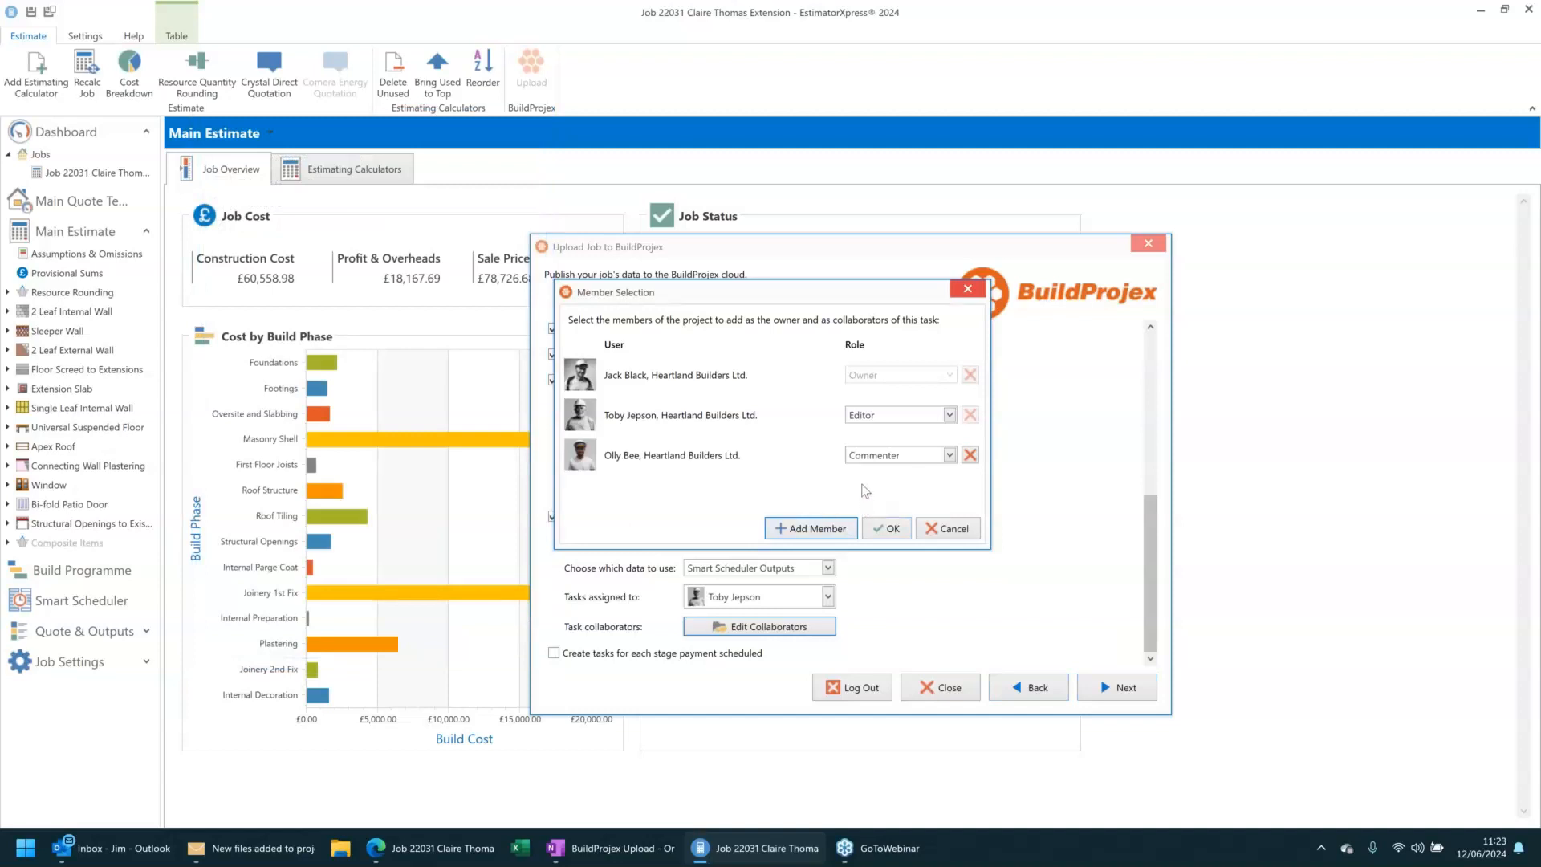
{"action": "left_click", "coordinate": [891, 530]}
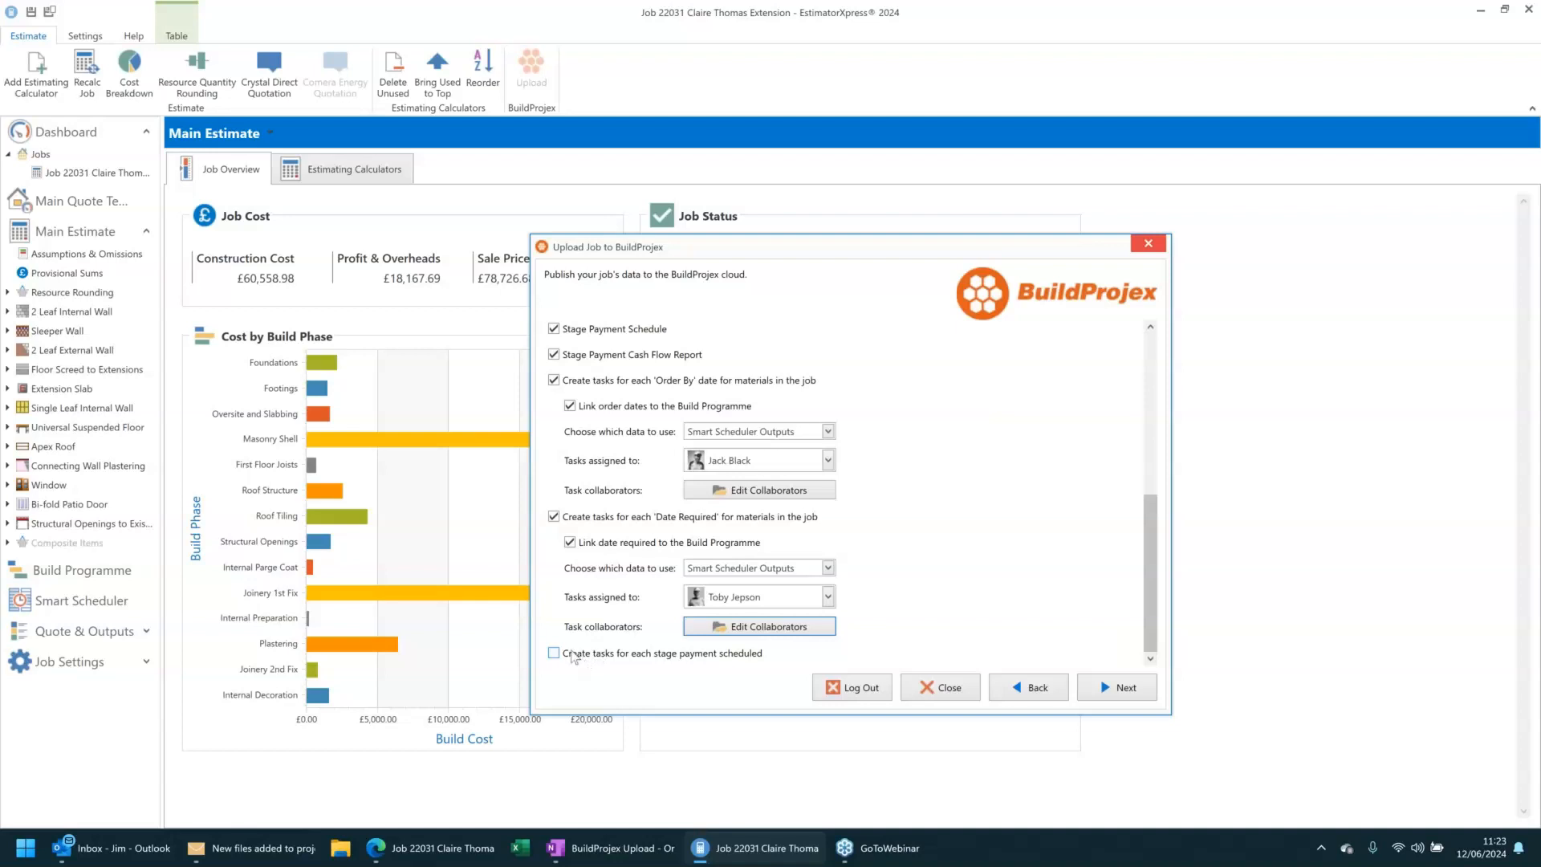
Create tasks for each stage payment scheduled, assigned to the third listed person, with the last listed staff member as an Editor collaborator.
{"action": "left_click", "coordinate": [573, 657]}
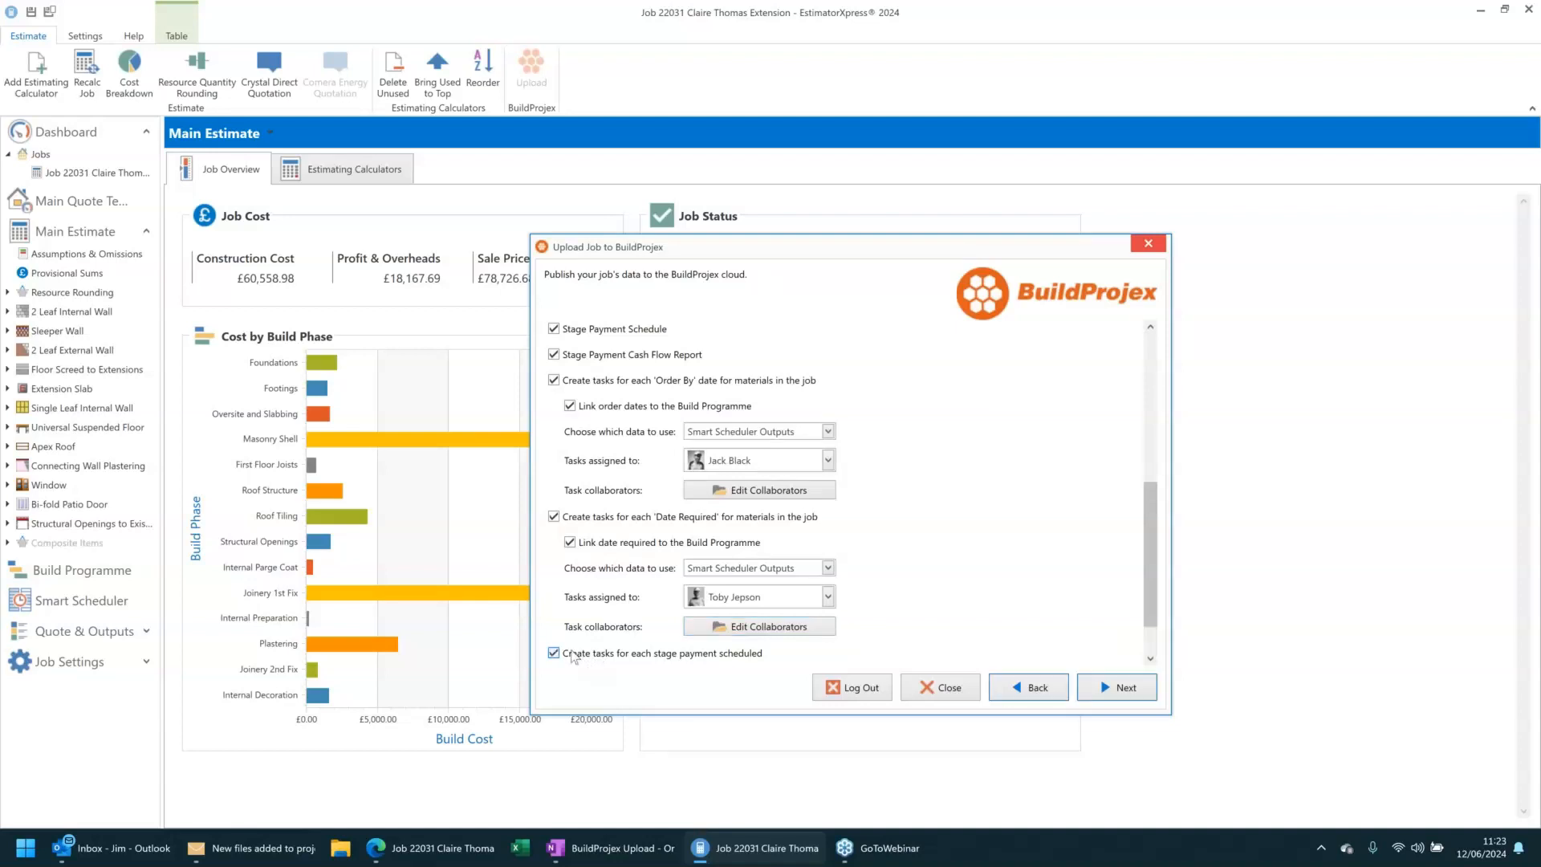
{"action": "left_click", "coordinate": [708, 623]}
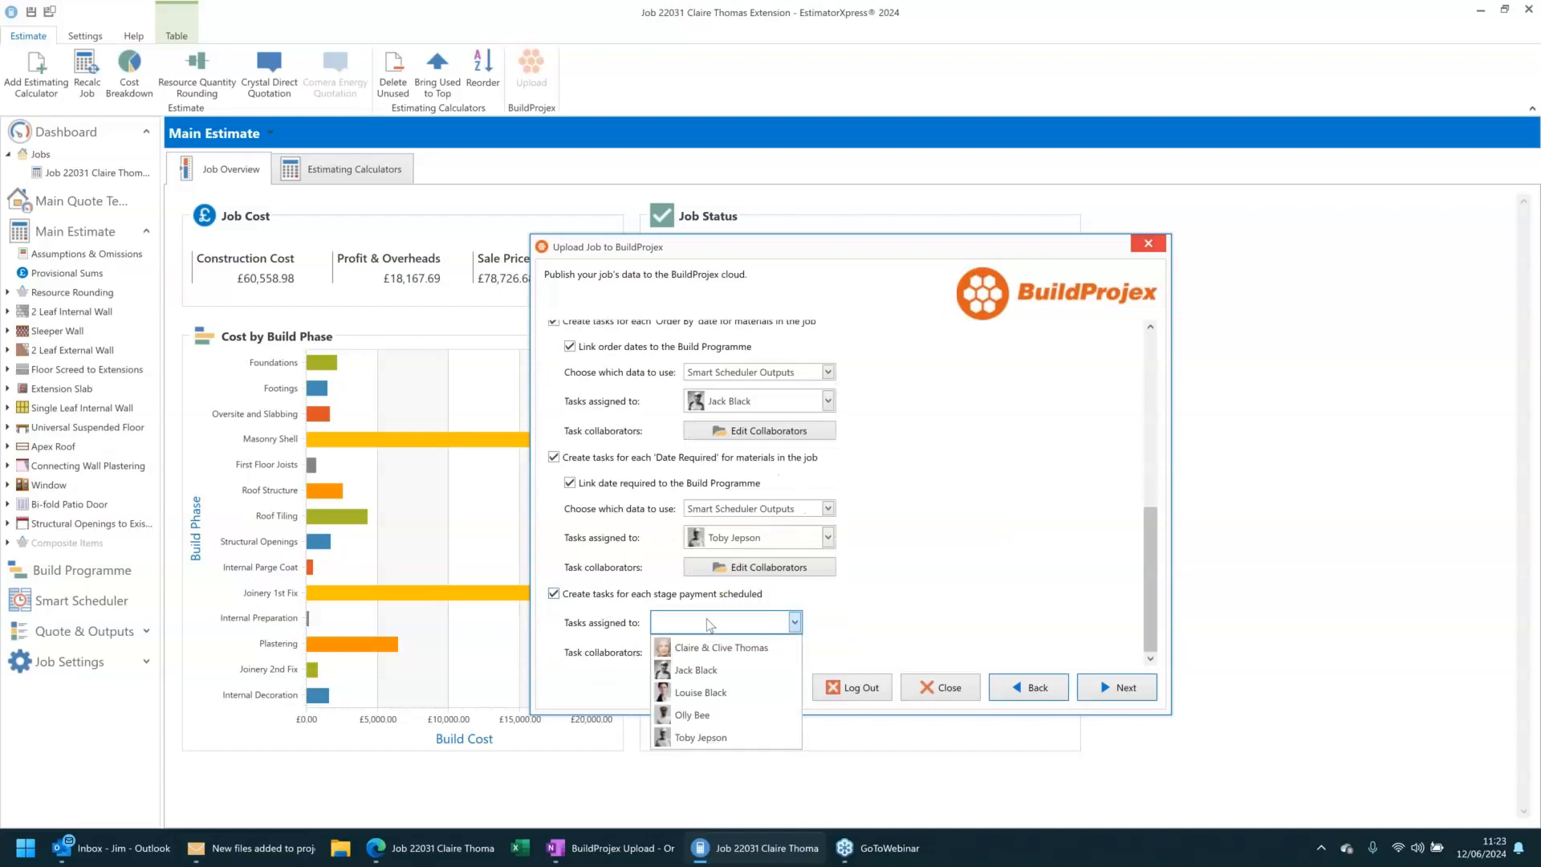
{"action": "left_click", "coordinate": [683, 694]}
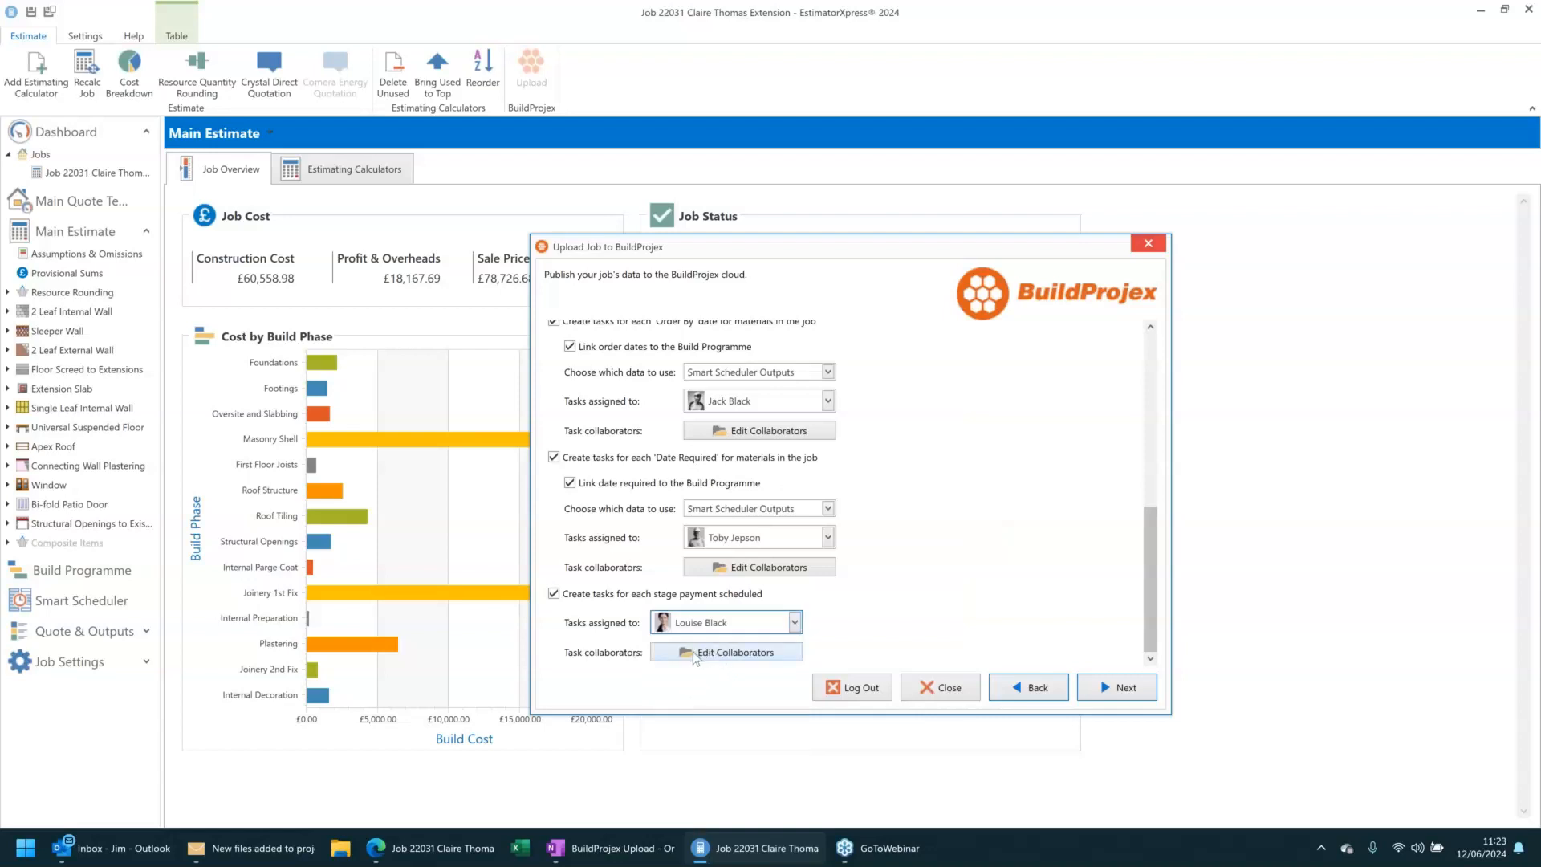
{"action": "left_click", "coordinate": [695, 653]}
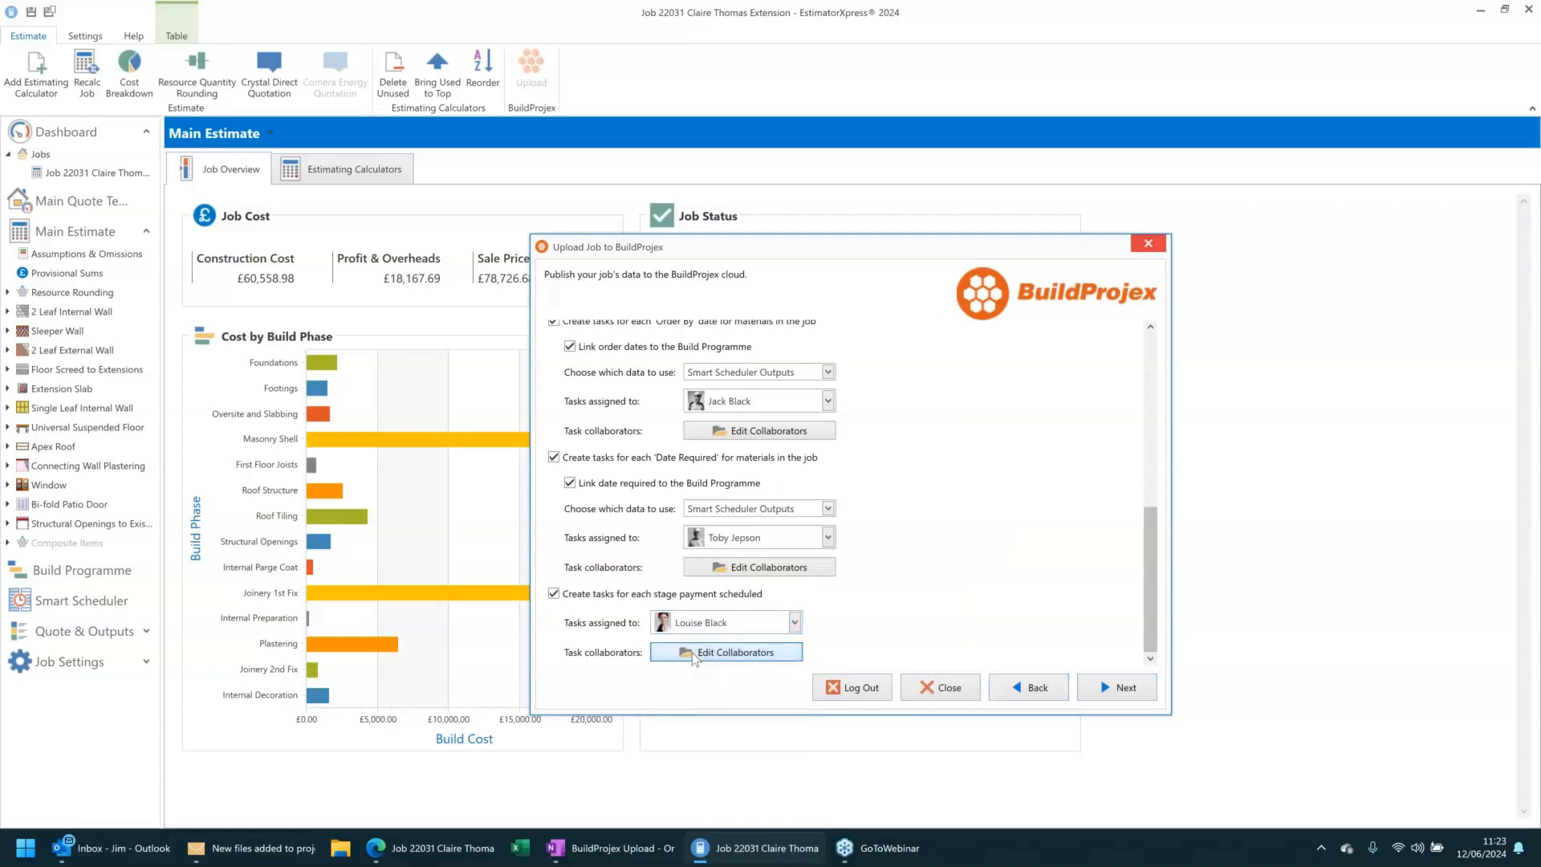
{"action": "left_click", "coordinate": [812, 528]}
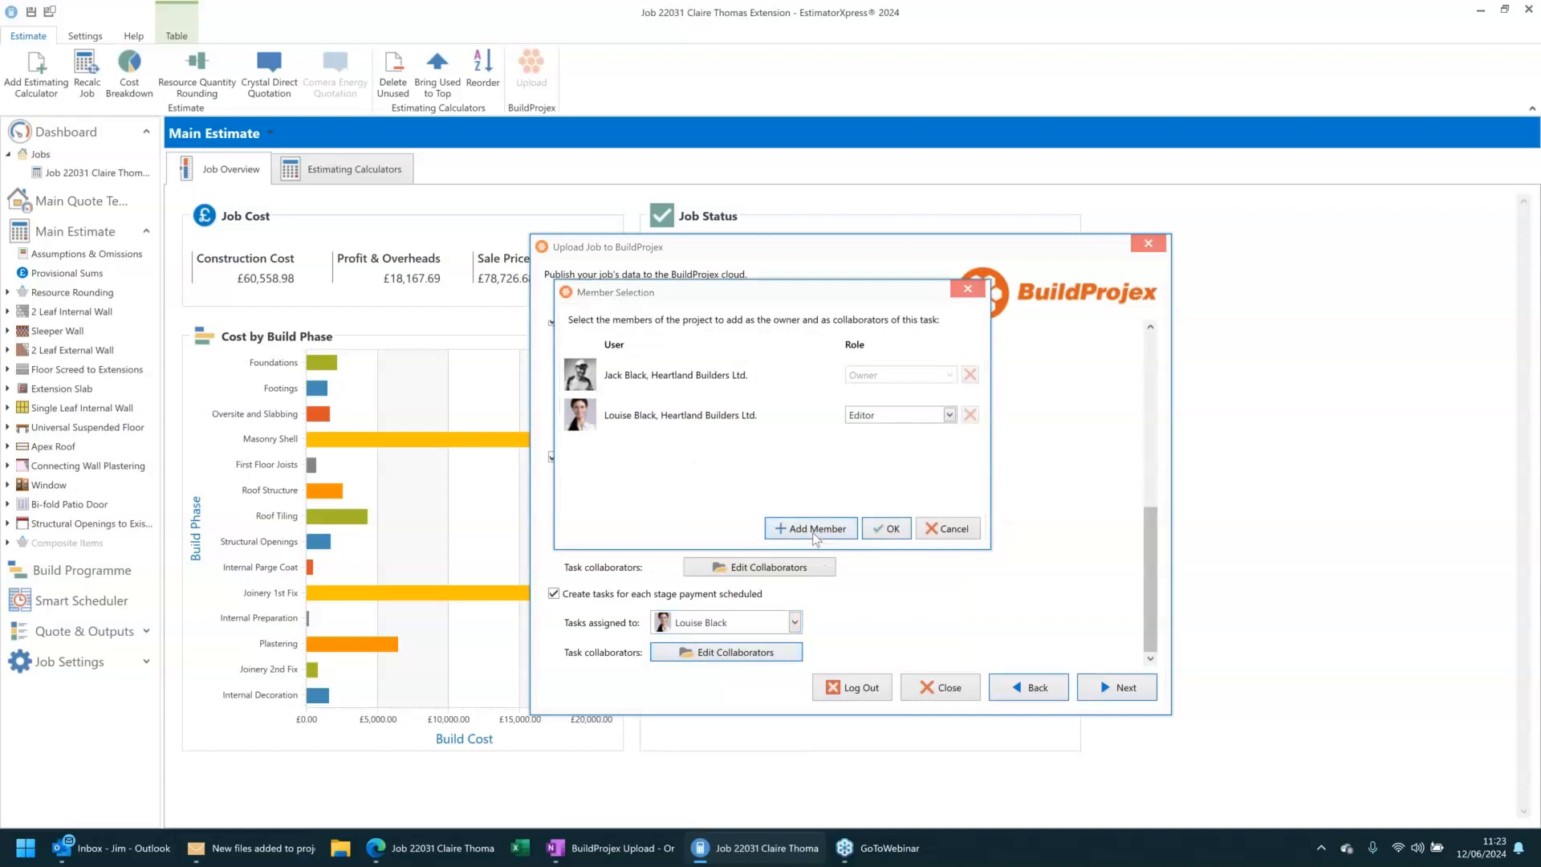
{"action": "left_click", "coordinate": [212, 218]}
{"action": "left_click", "coordinate": [437, 647]}
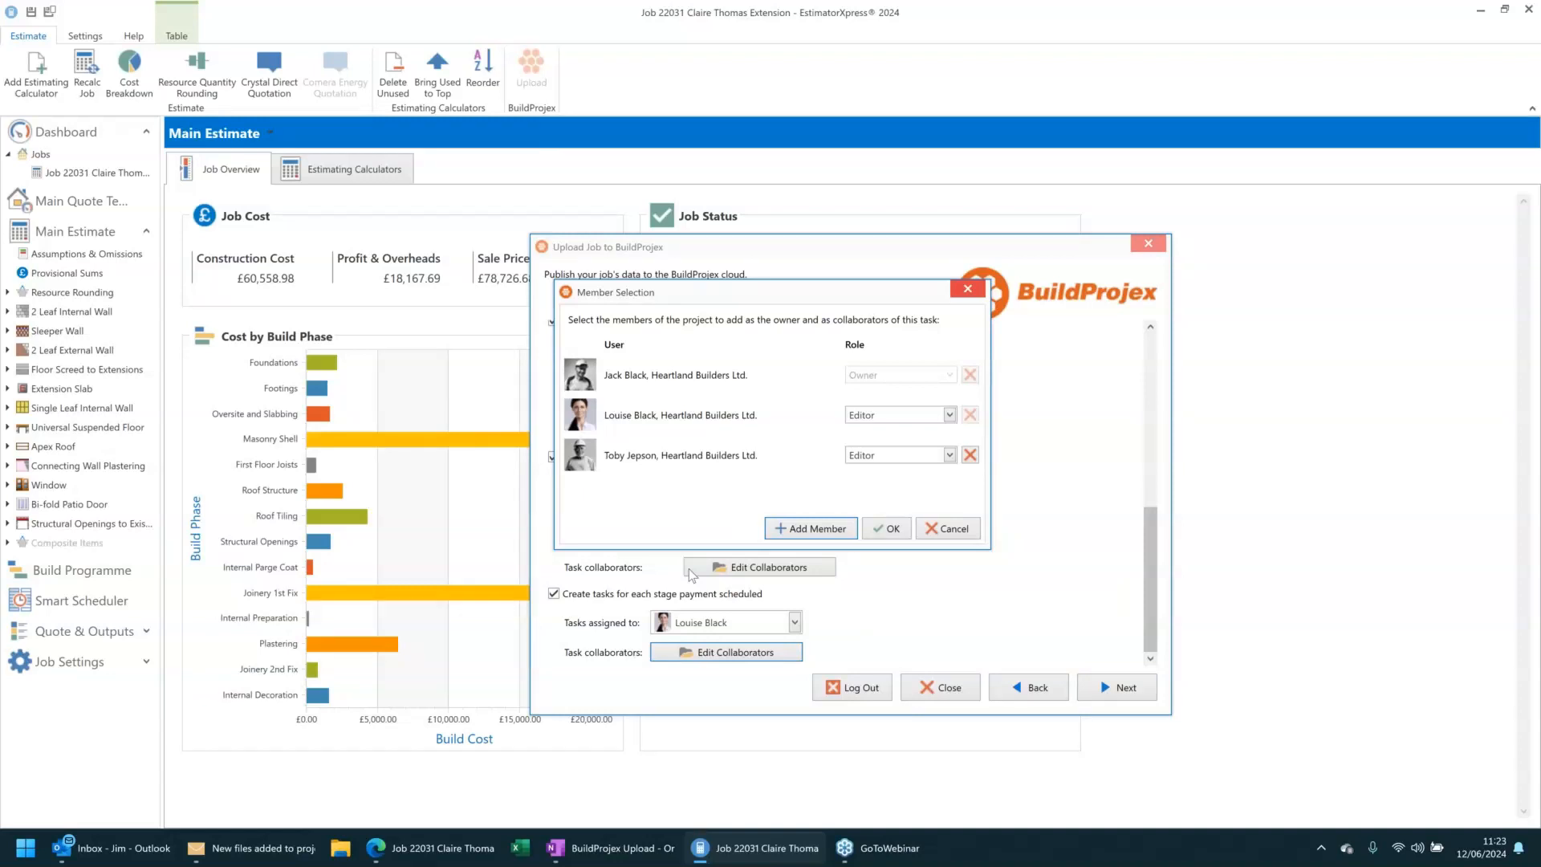
{"action": "left_click", "coordinate": [893, 530]}
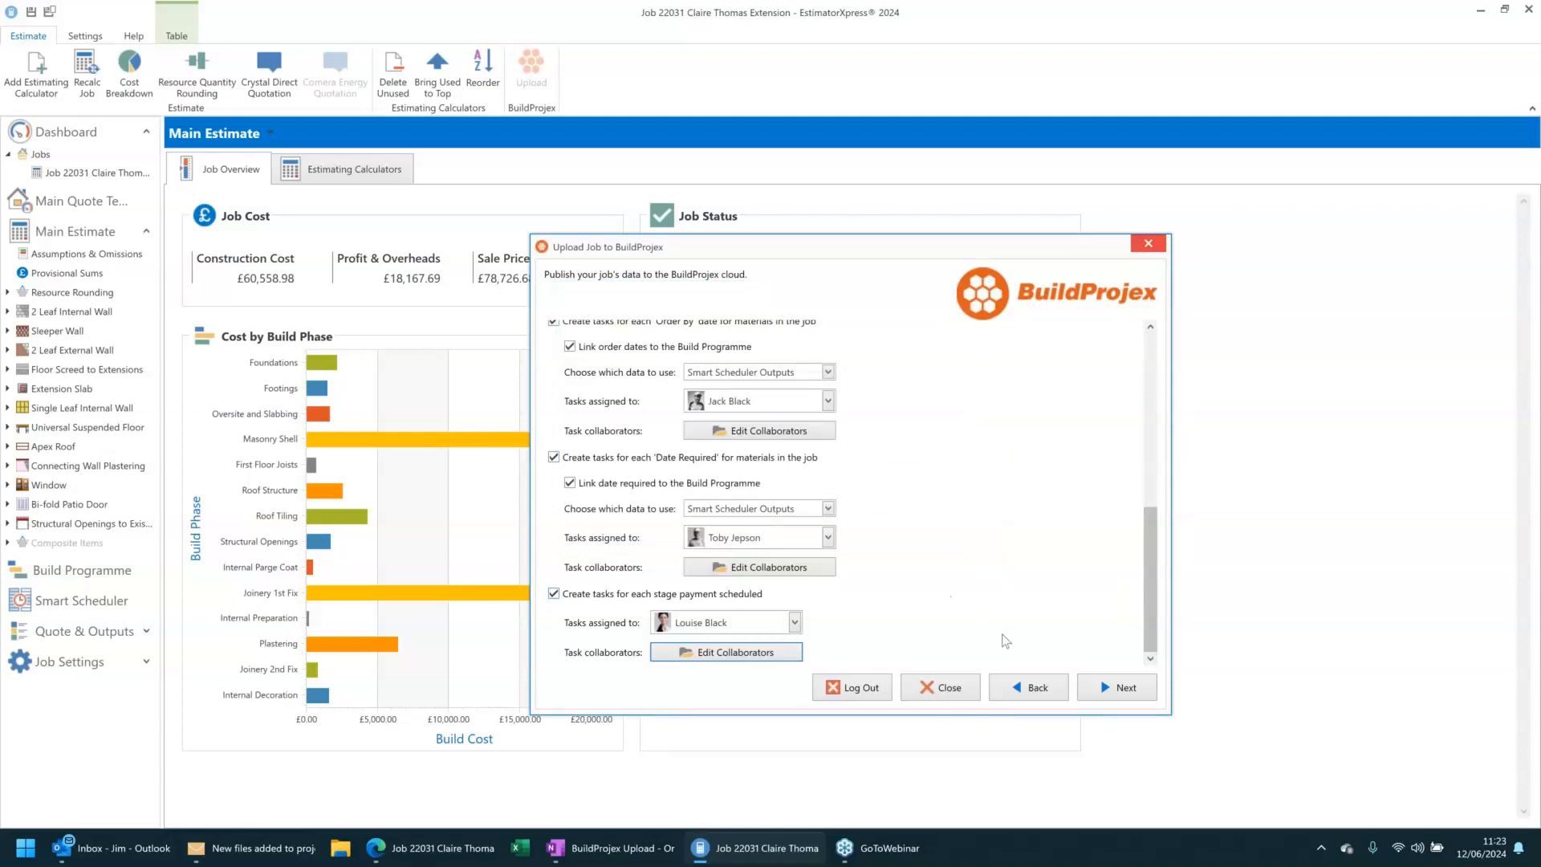
Go on to the report selection and include the Smart Scheduler Material, Labour and Plant Order Reports, Subcontractor Report and Sundries Order Report.
{"action": "left_click", "coordinate": [1124, 687]}
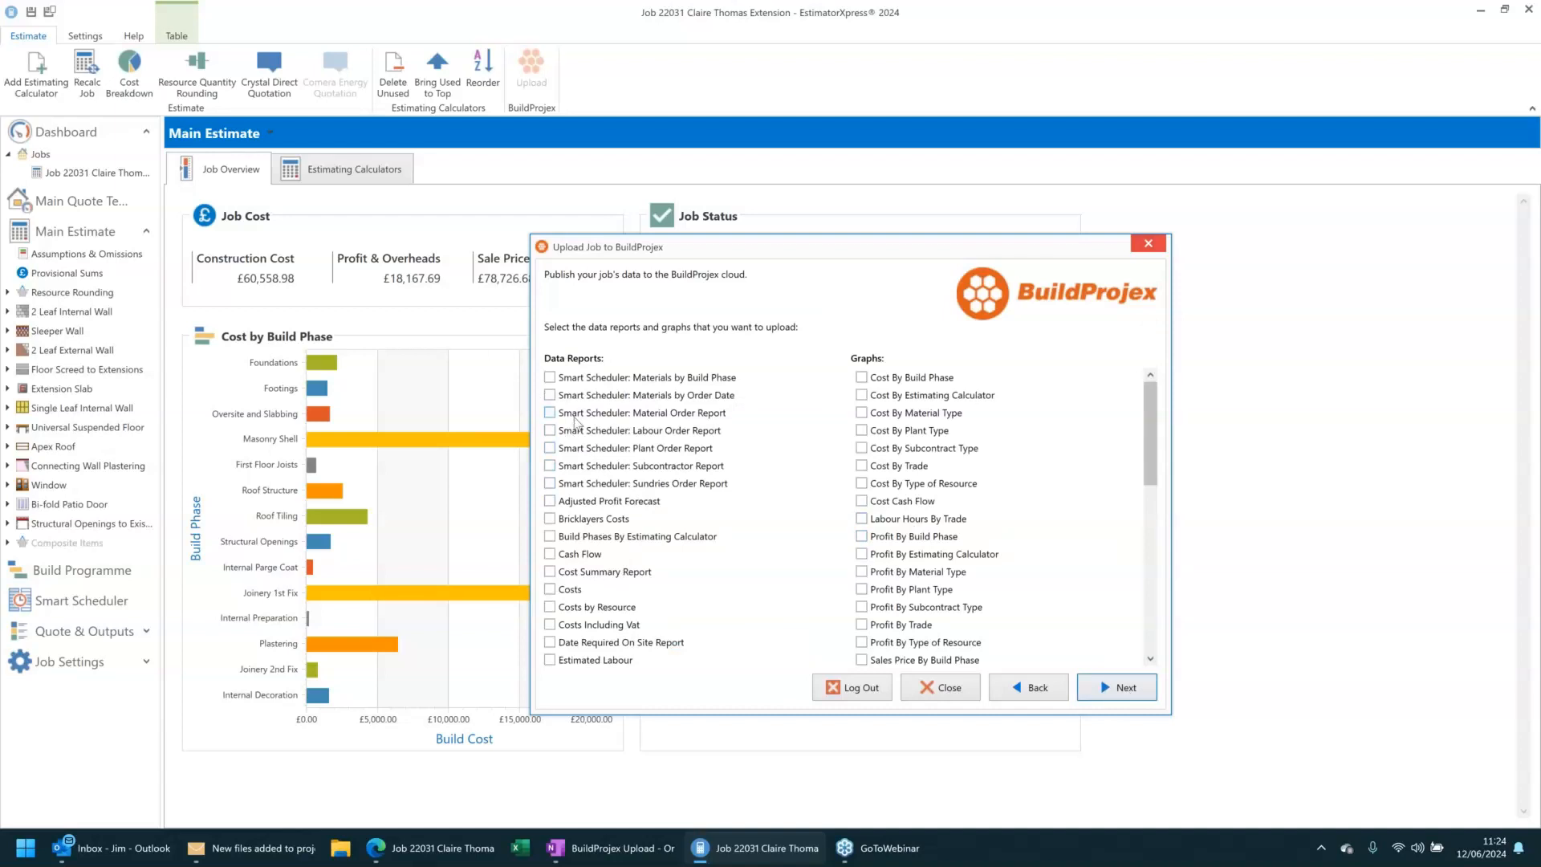
{"action": "left_click", "coordinate": [583, 416]}
{"action": "left_click", "coordinate": [589, 431]}
{"action": "left_click", "coordinate": [590, 449]}
{"action": "left_click", "coordinate": [595, 466]}
{"action": "left_click", "coordinate": [598, 484]}
Include the Sales Price By Build Phase graph in the upload.
{"action": "scroll", "coordinate": [881, 472], "scroll_direction": "down", "scroll_amount": 2}
{"action": "scroll", "coordinate": [882, 472], "scroll_direction": "down", "scroll_amount": 1}
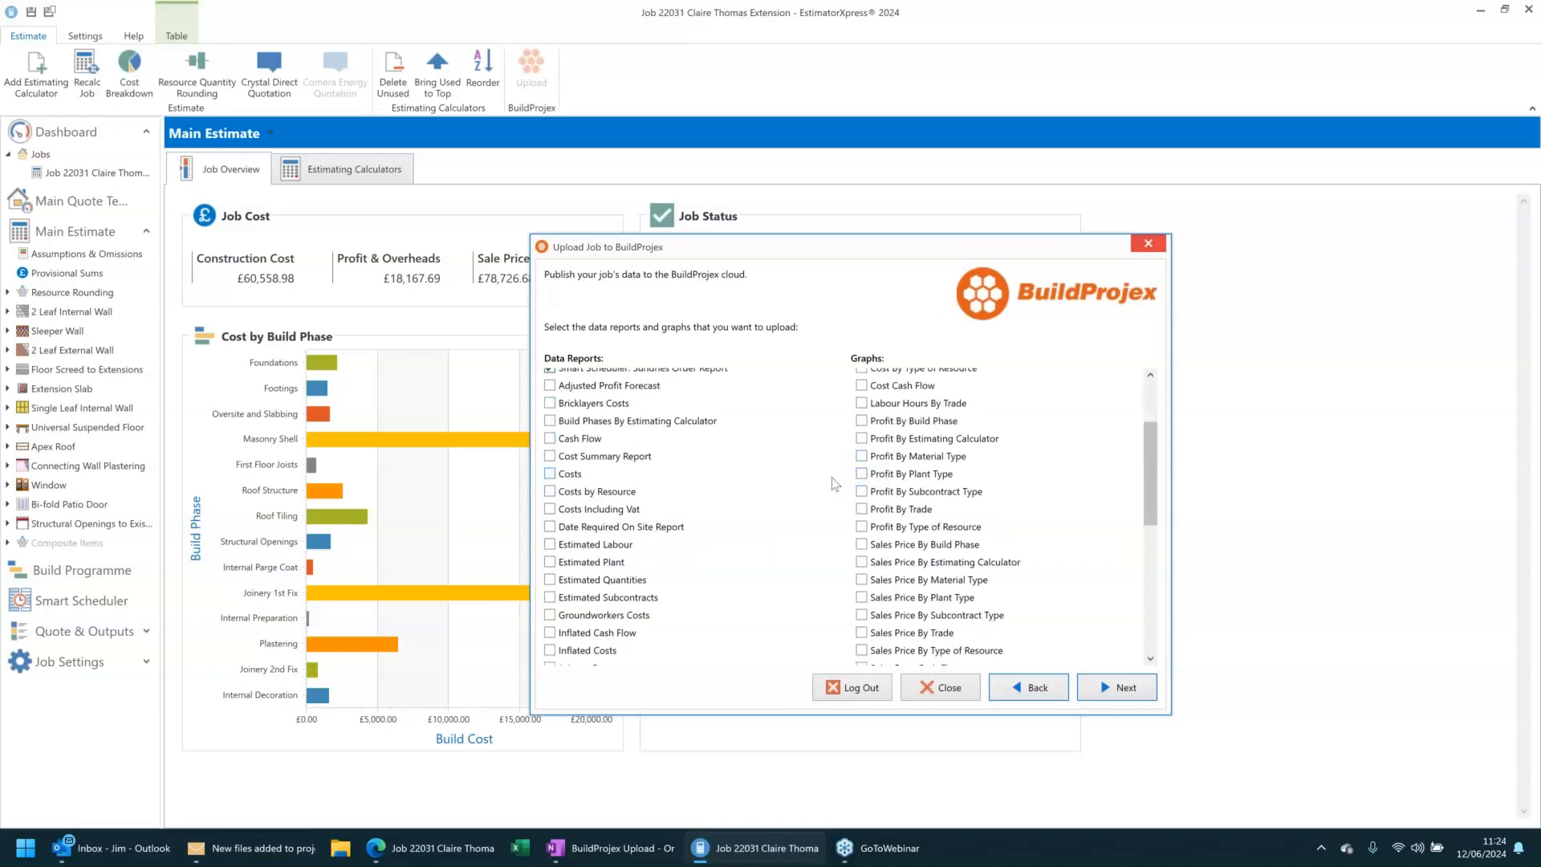
{"action": "scroll", "coordinate": [834, 484], "scroll_direction": "down", "scroll_amount": 2}
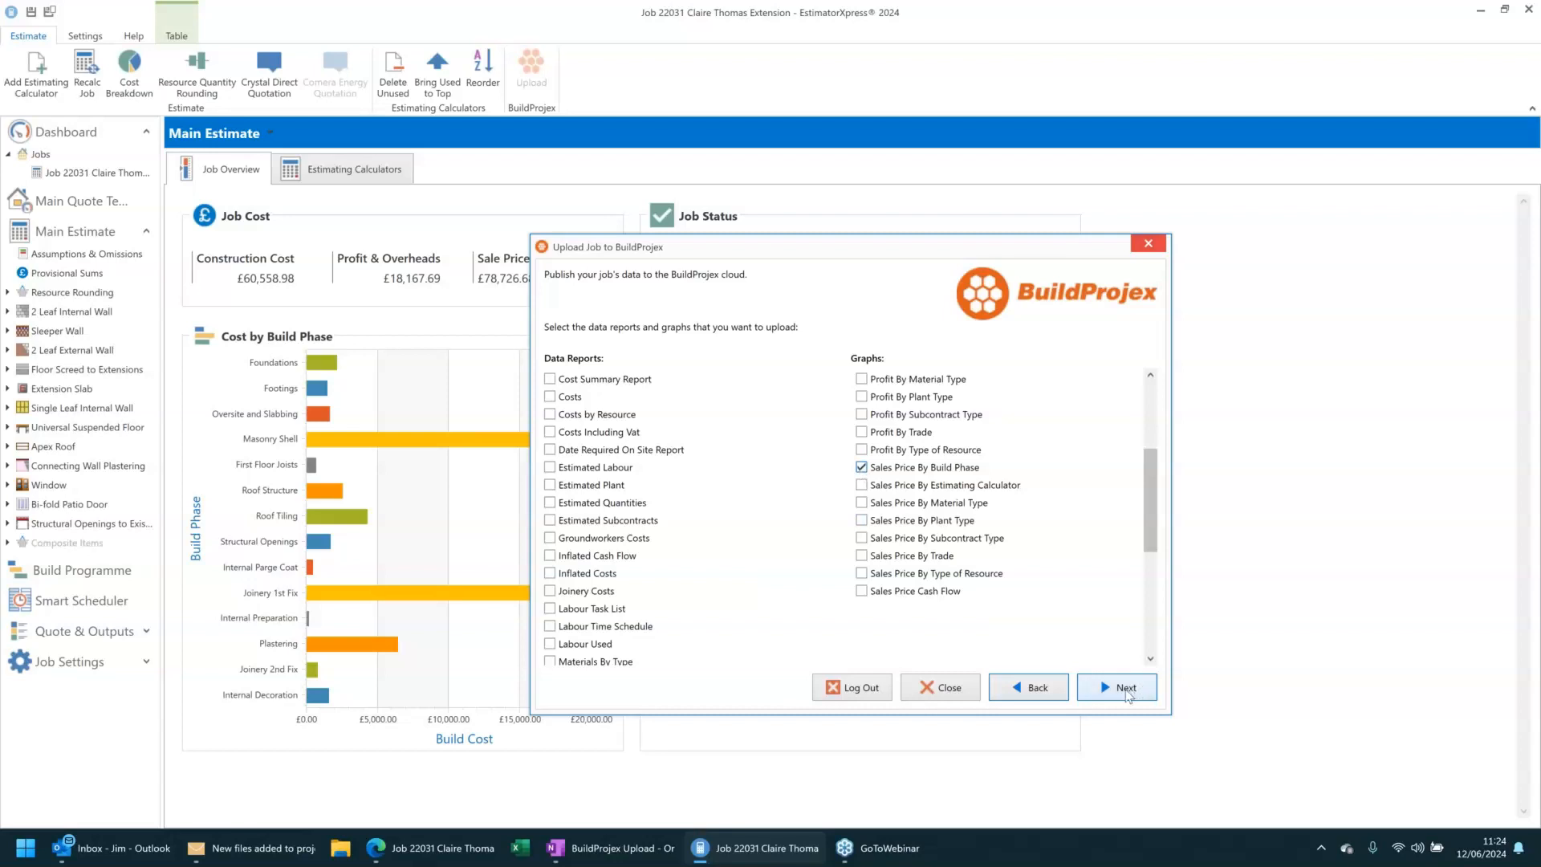
Upload the job to BuildProjex, splitting the stage payments and attaching them to the Gantt chart.
{"action": "left_click", "coordinate": [1122, 693]}
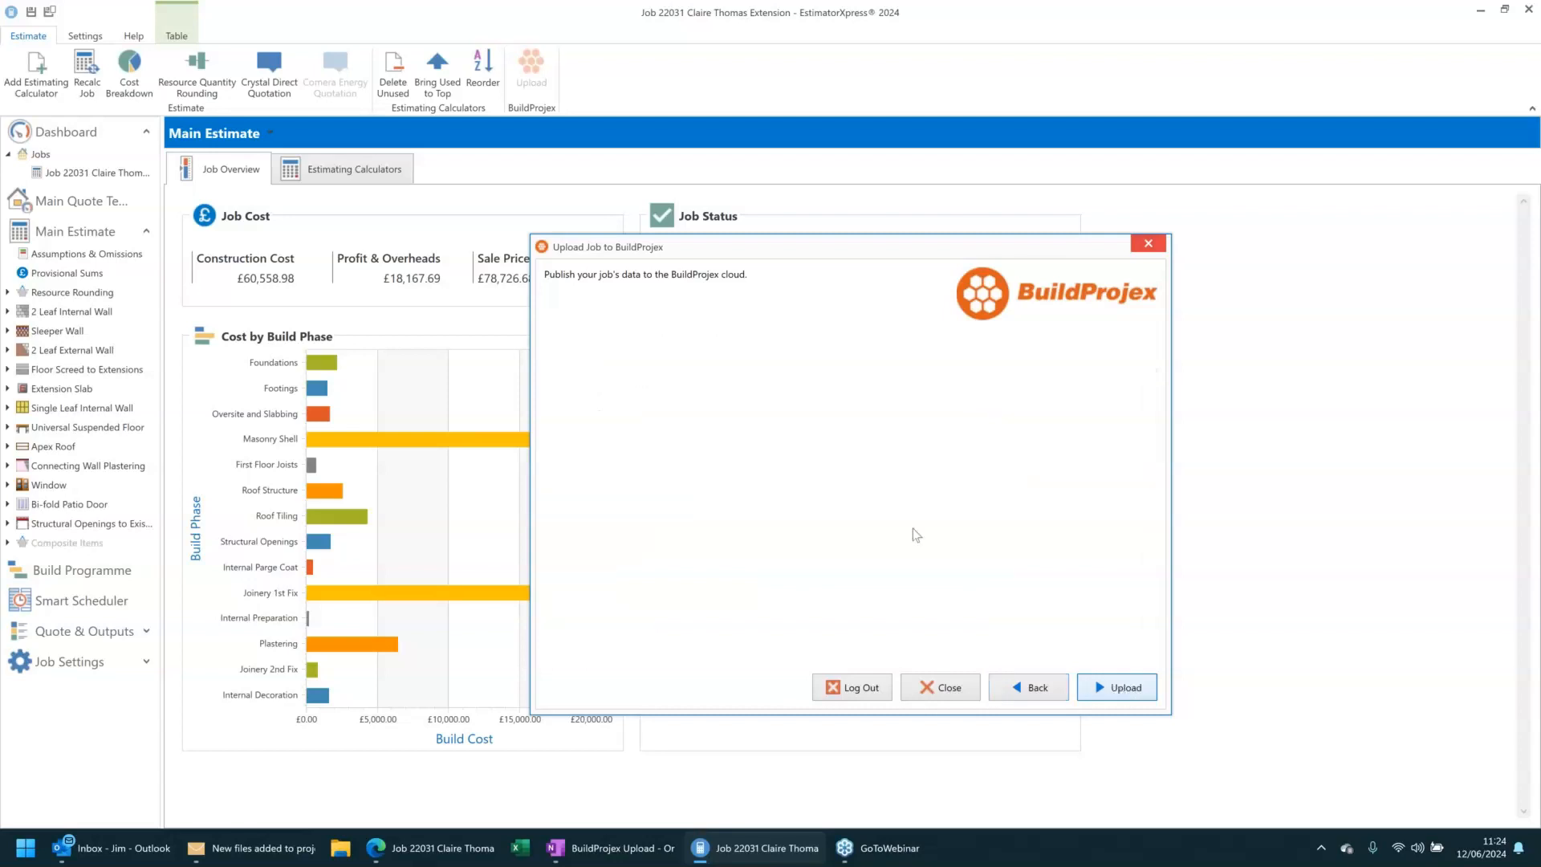
{"action": "left_click", "coordinate": [1130, 691]}
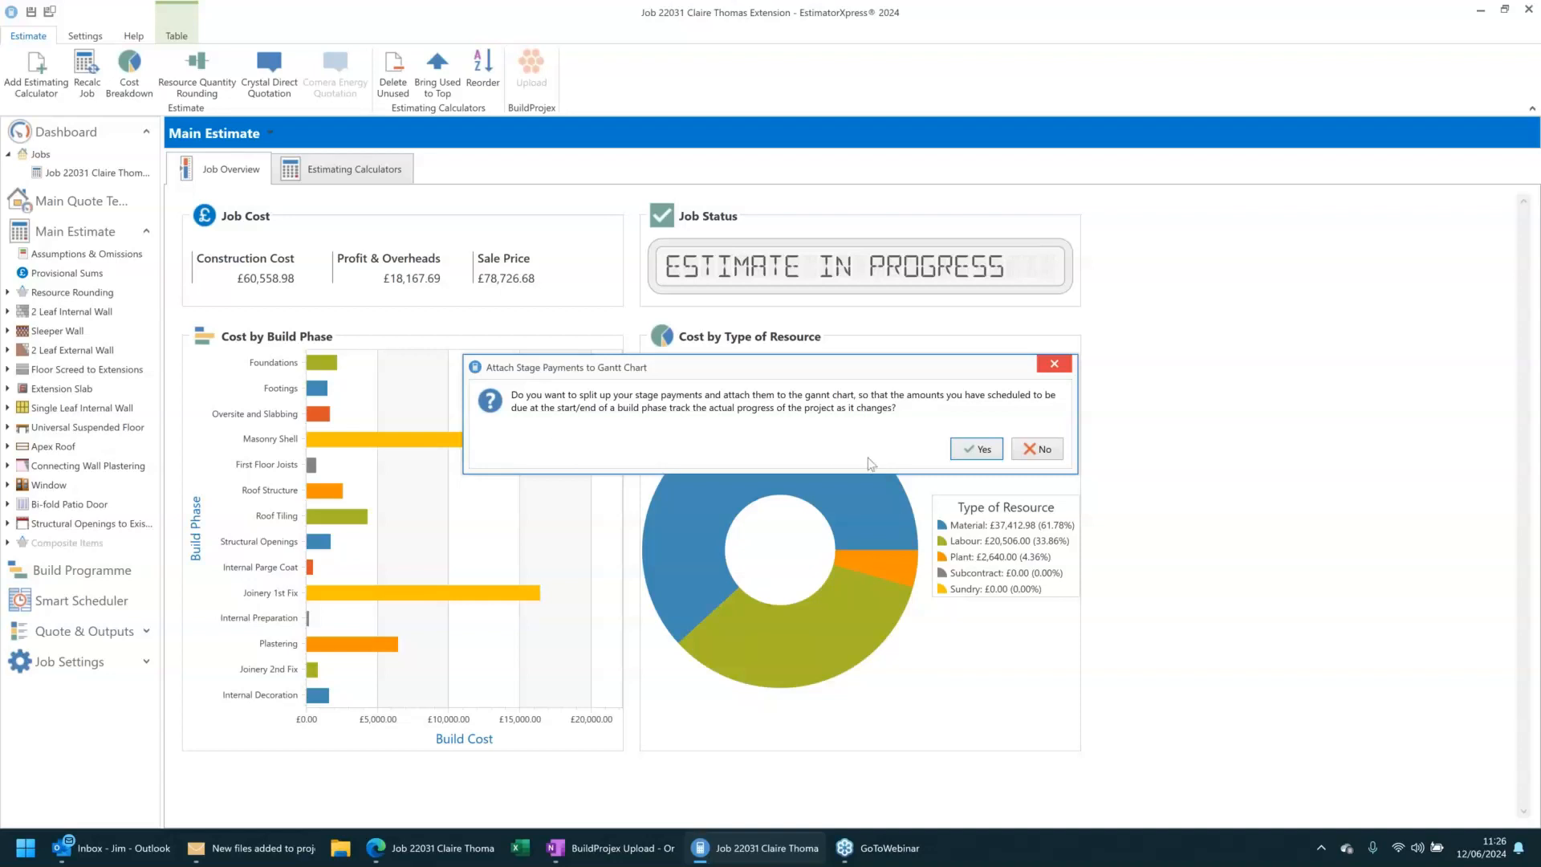
{"action": "left_click", "coordinate": [969, 454]}
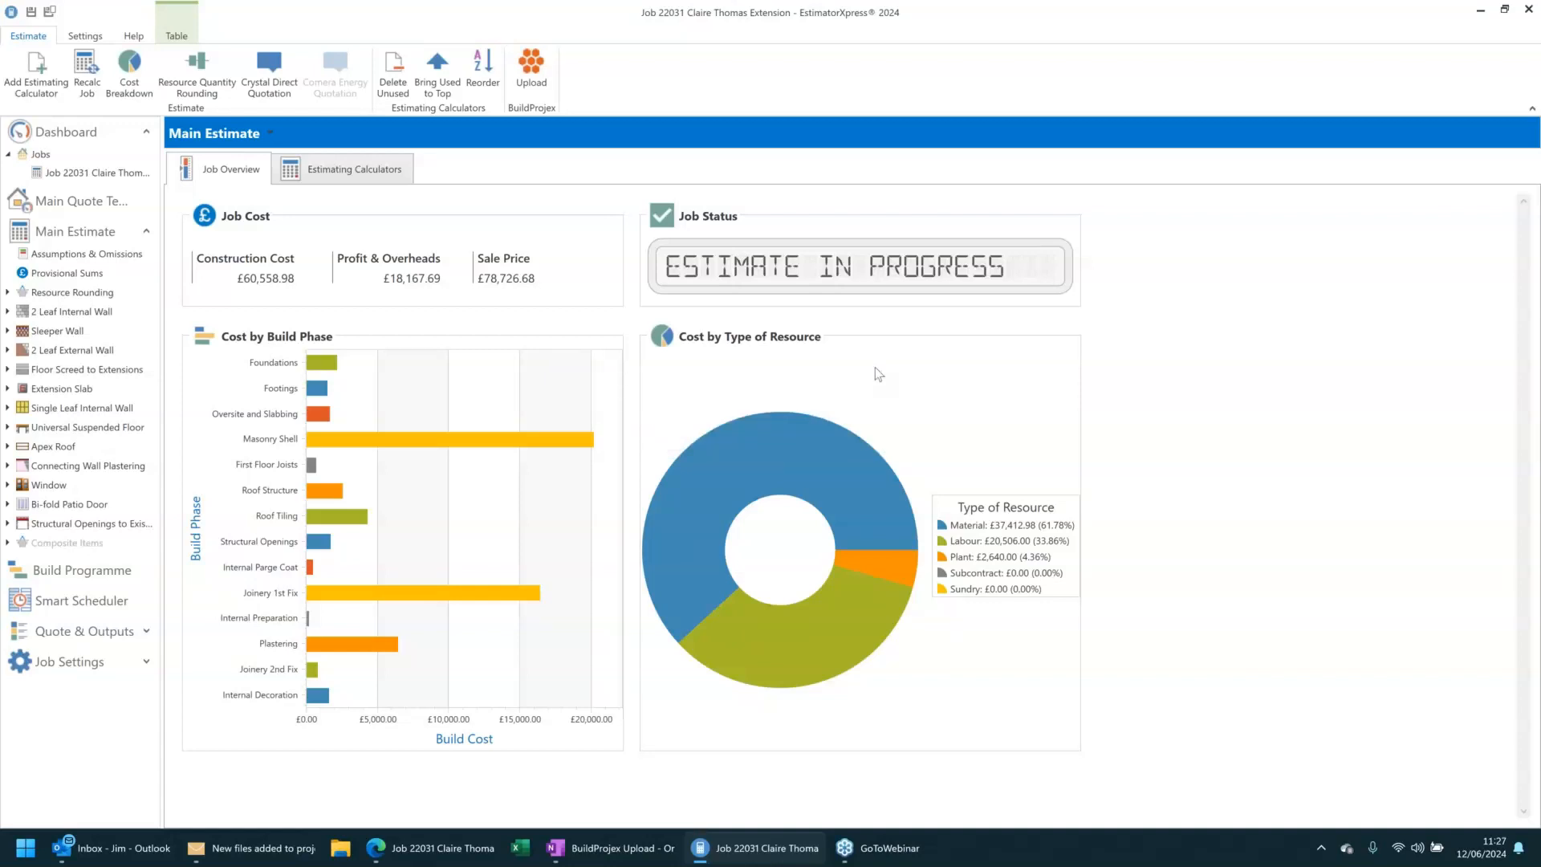
Switch to the project in BuildProjex and examine the notes of the Foundations task in the Gantt chart, leaving them unedited.
{"action": "left_click", "coordinate": [430, 856]}
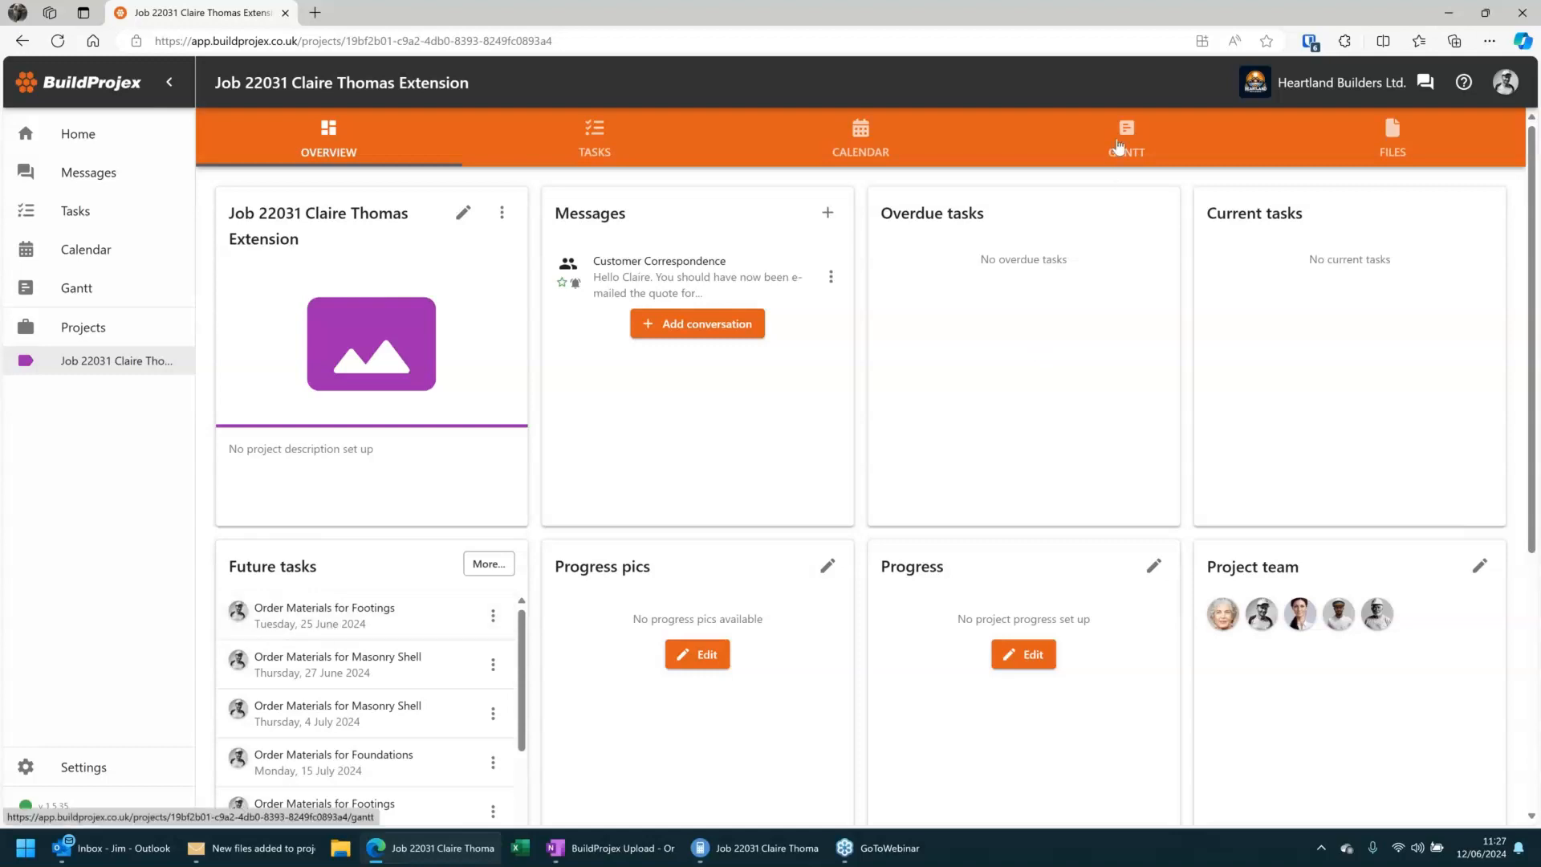
{"action": "left_click", "coordinate": [1120, 147]}
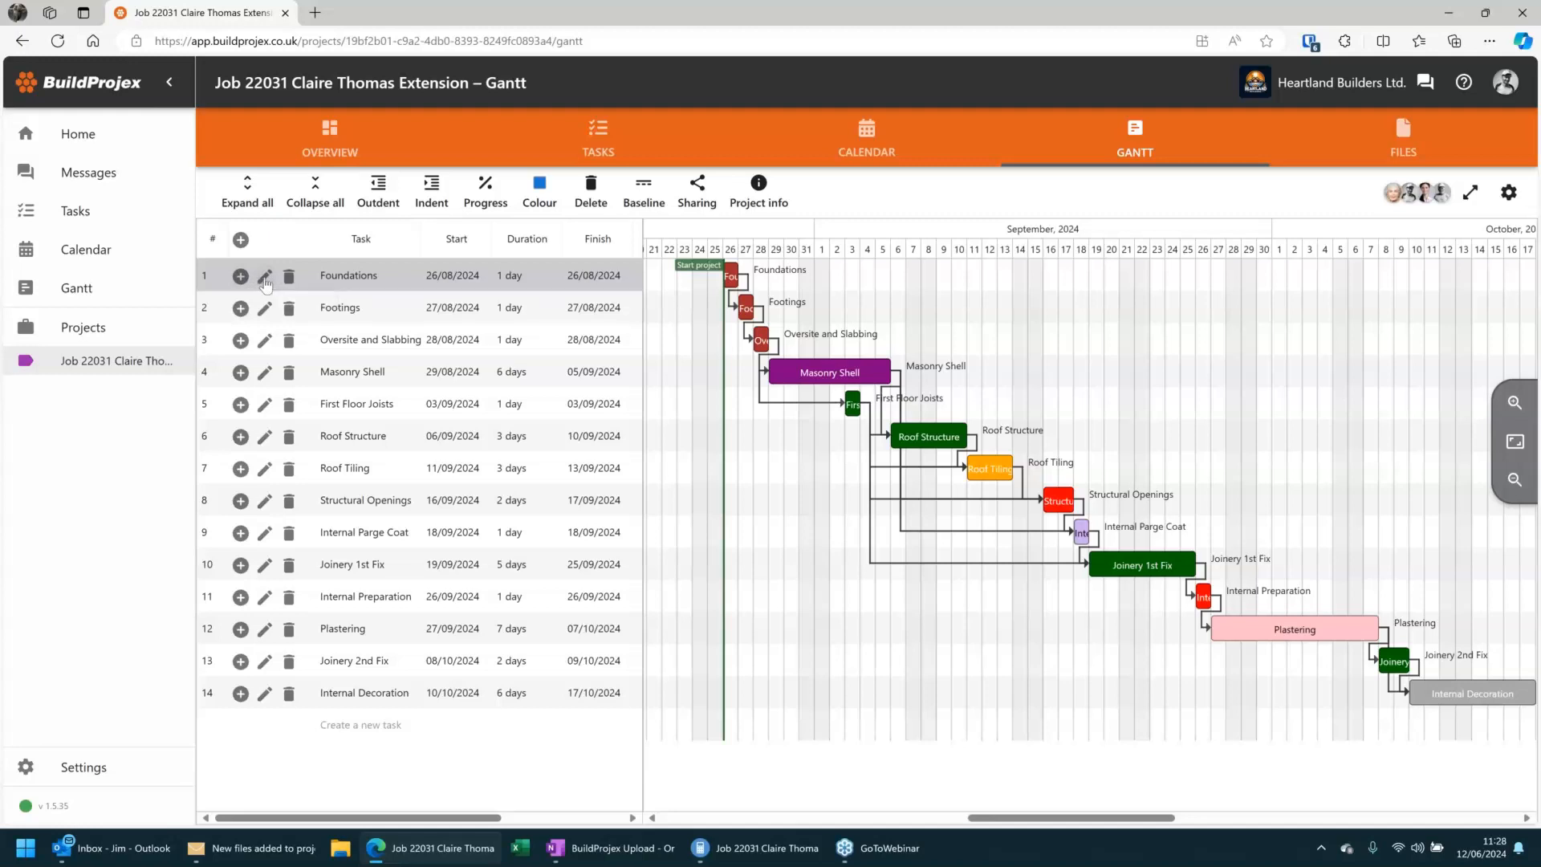
{"action": "left_click", "coordinate": [265, 281]}
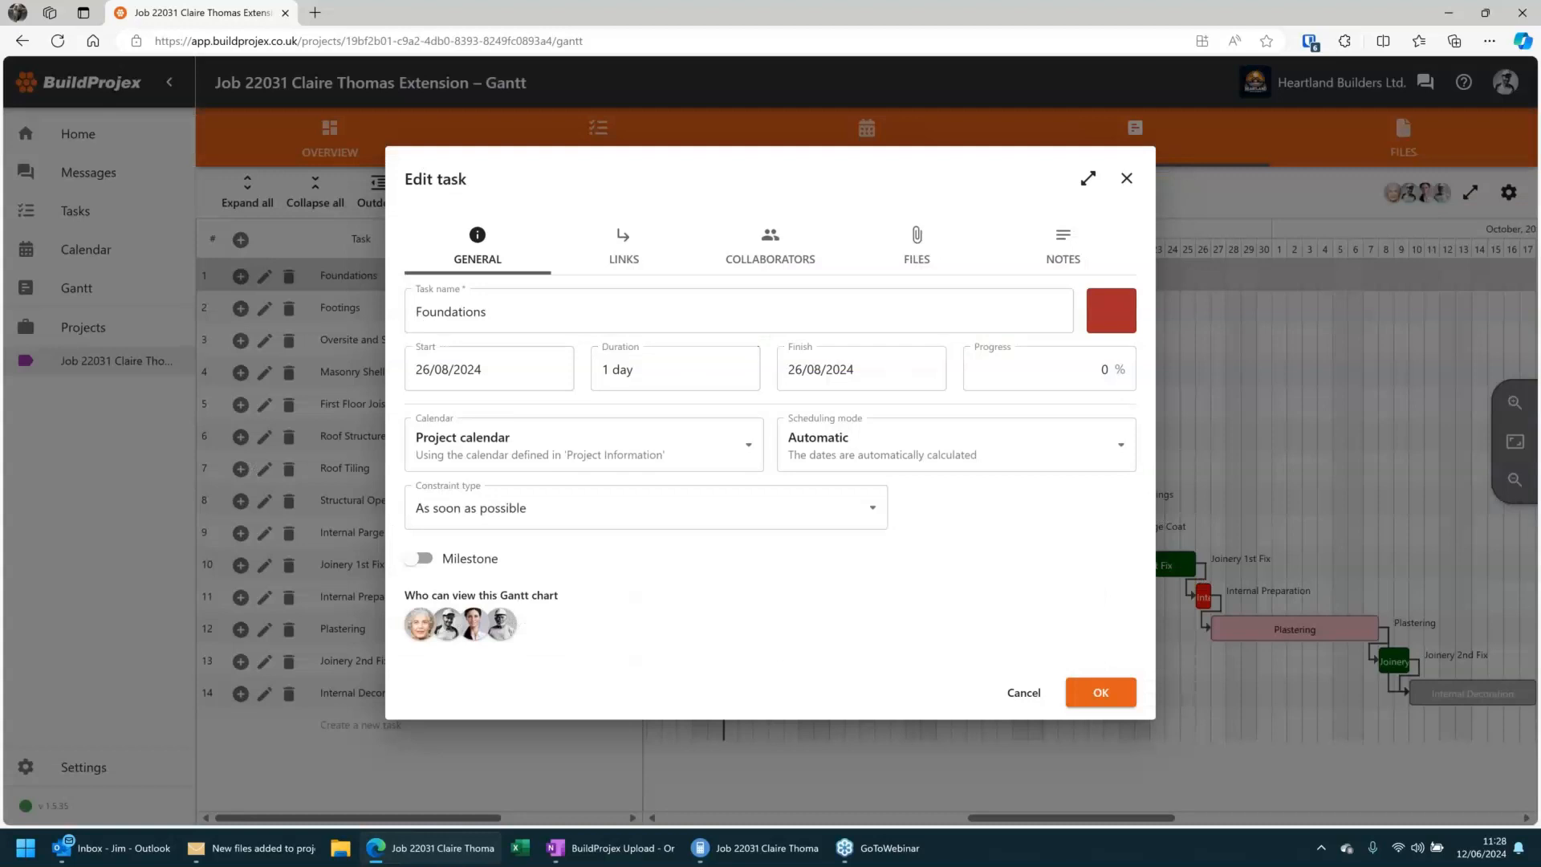
{"action": "left_click", "coordinate": [1068, 255]}
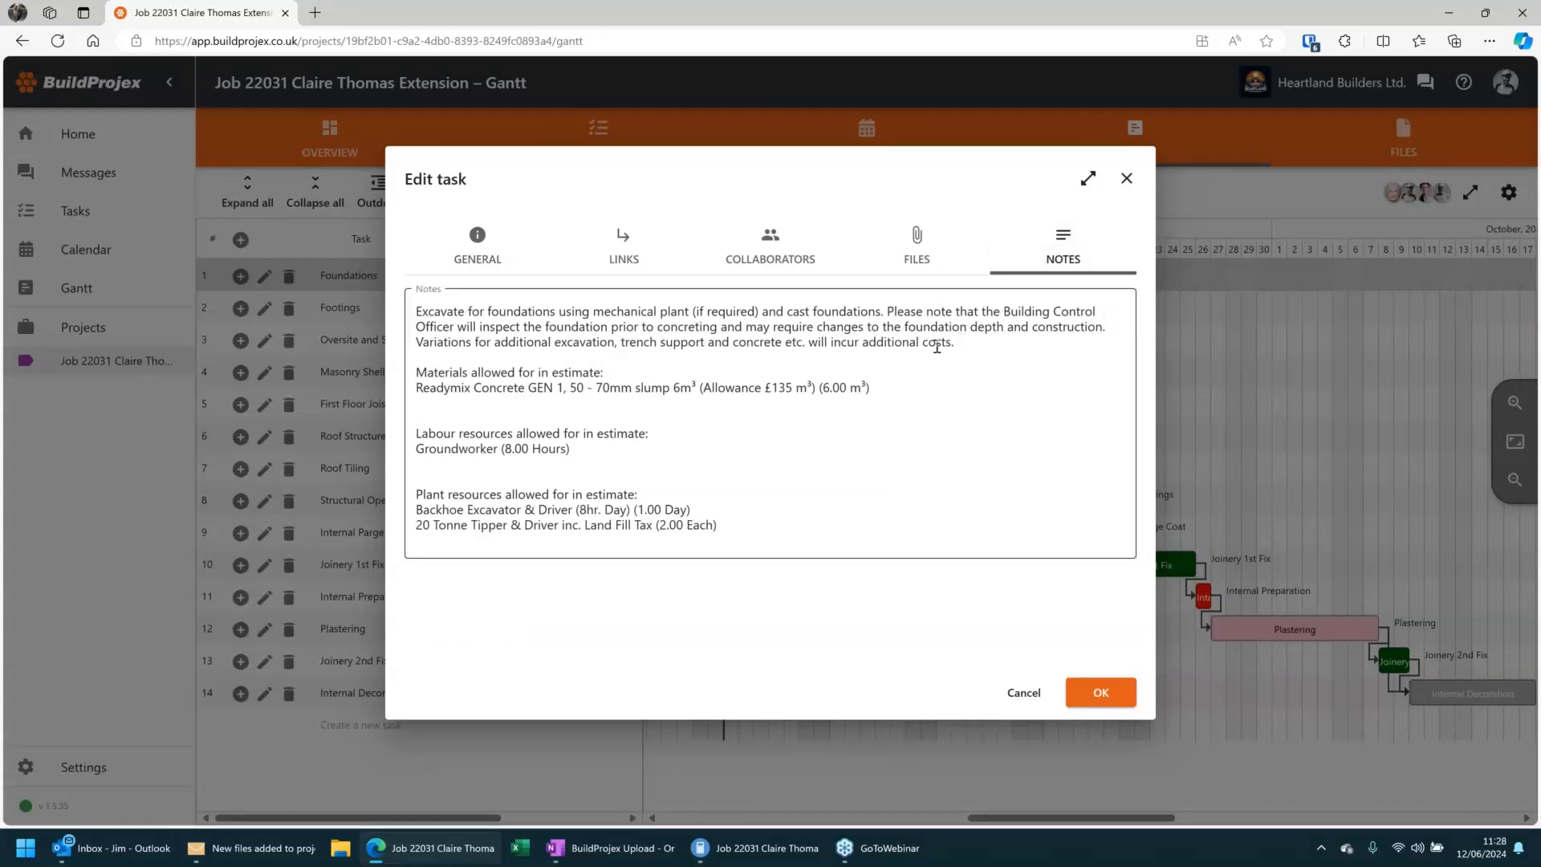
{"action": "left_click_drag", "start_coordinate": [957, 342], "coordinate": [280, 308]}
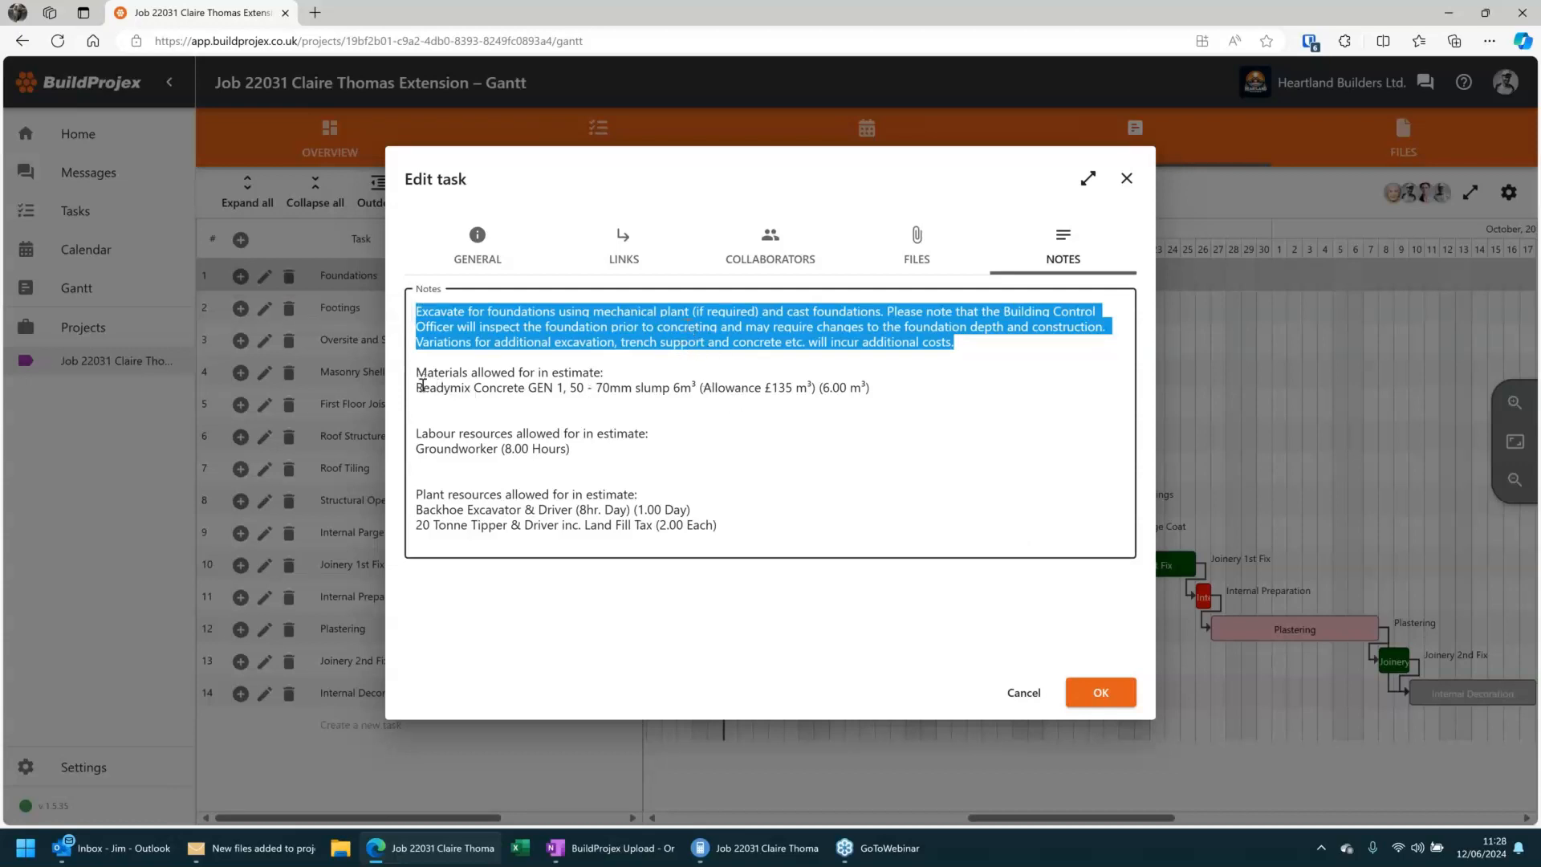
{"action": "left_click_drag", "start_coordinate": [421, 389], "coordinate": [898, 390]}
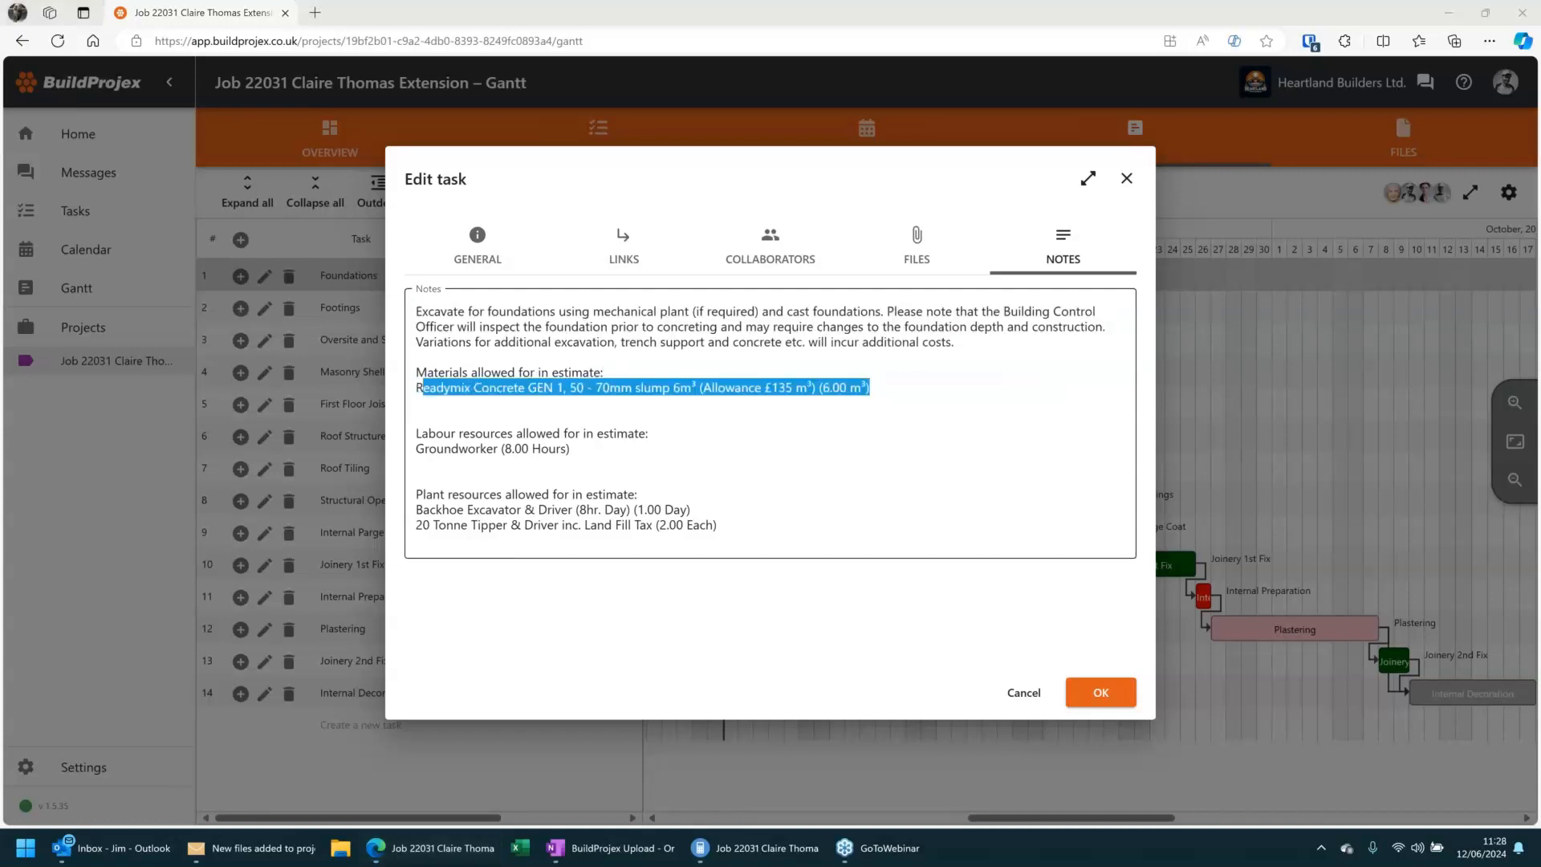
{"action": "left_click_drag", "start_coordinate": [878, 482], "coordinate": [880, 443]}
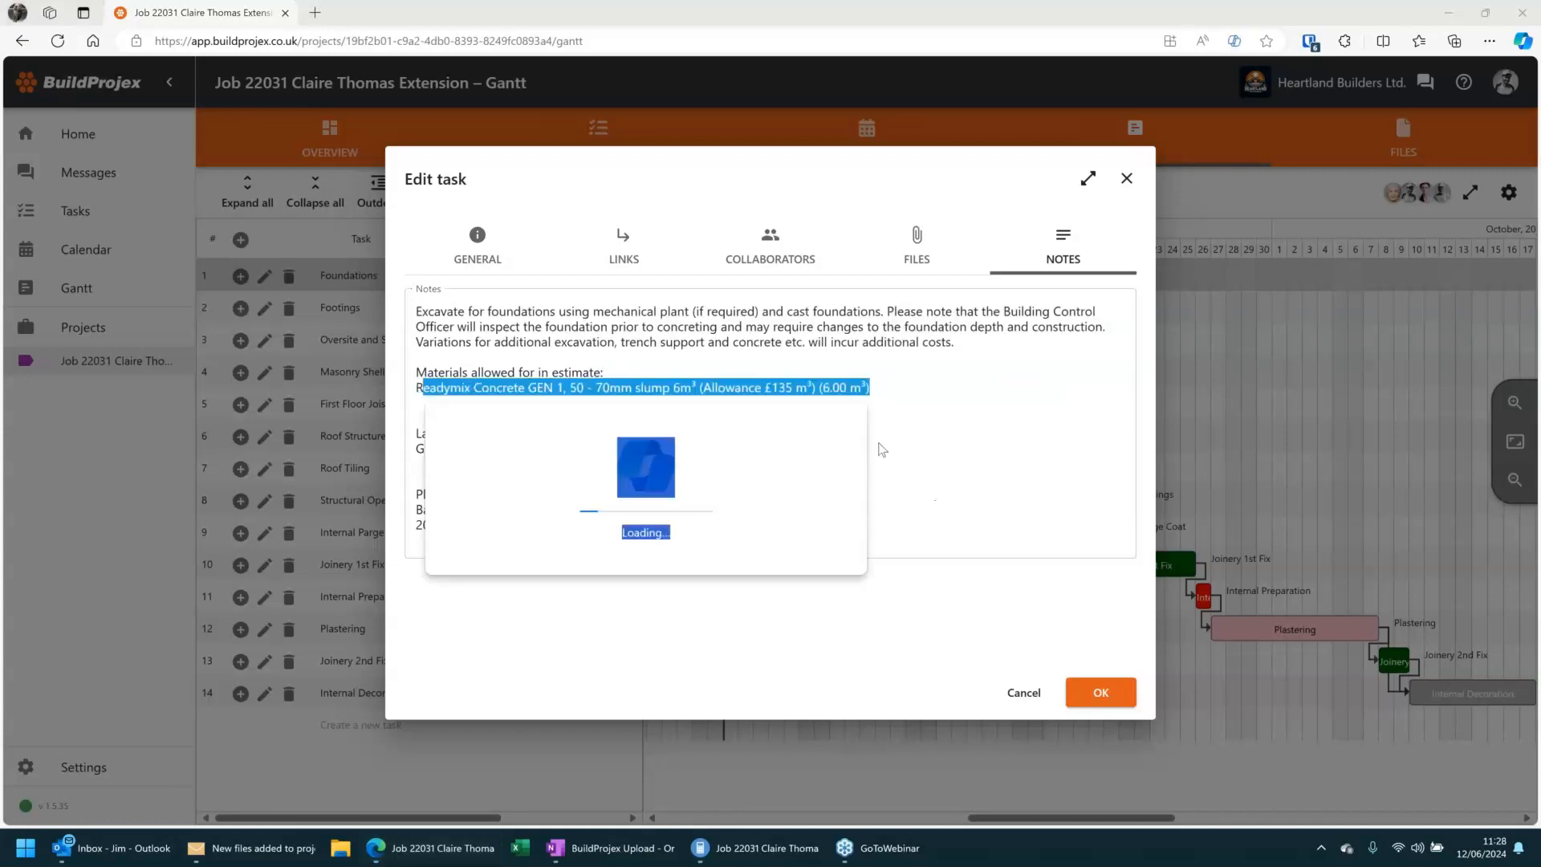
{"action": "left_click", "coordinate": [922, 405]}
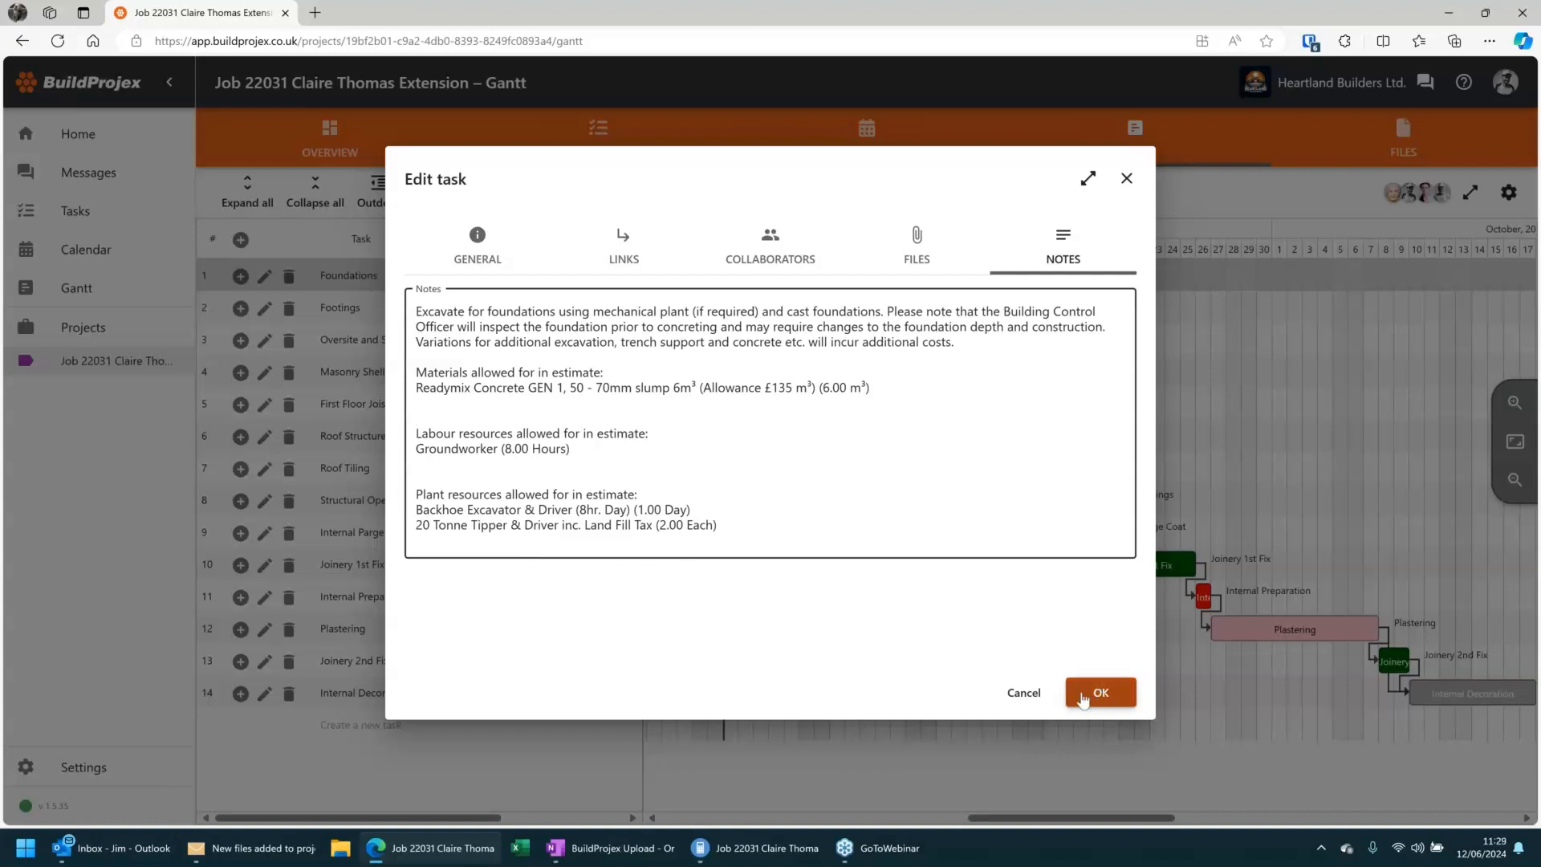
{"action": "left_click", "coordinate": [1033, 696]}
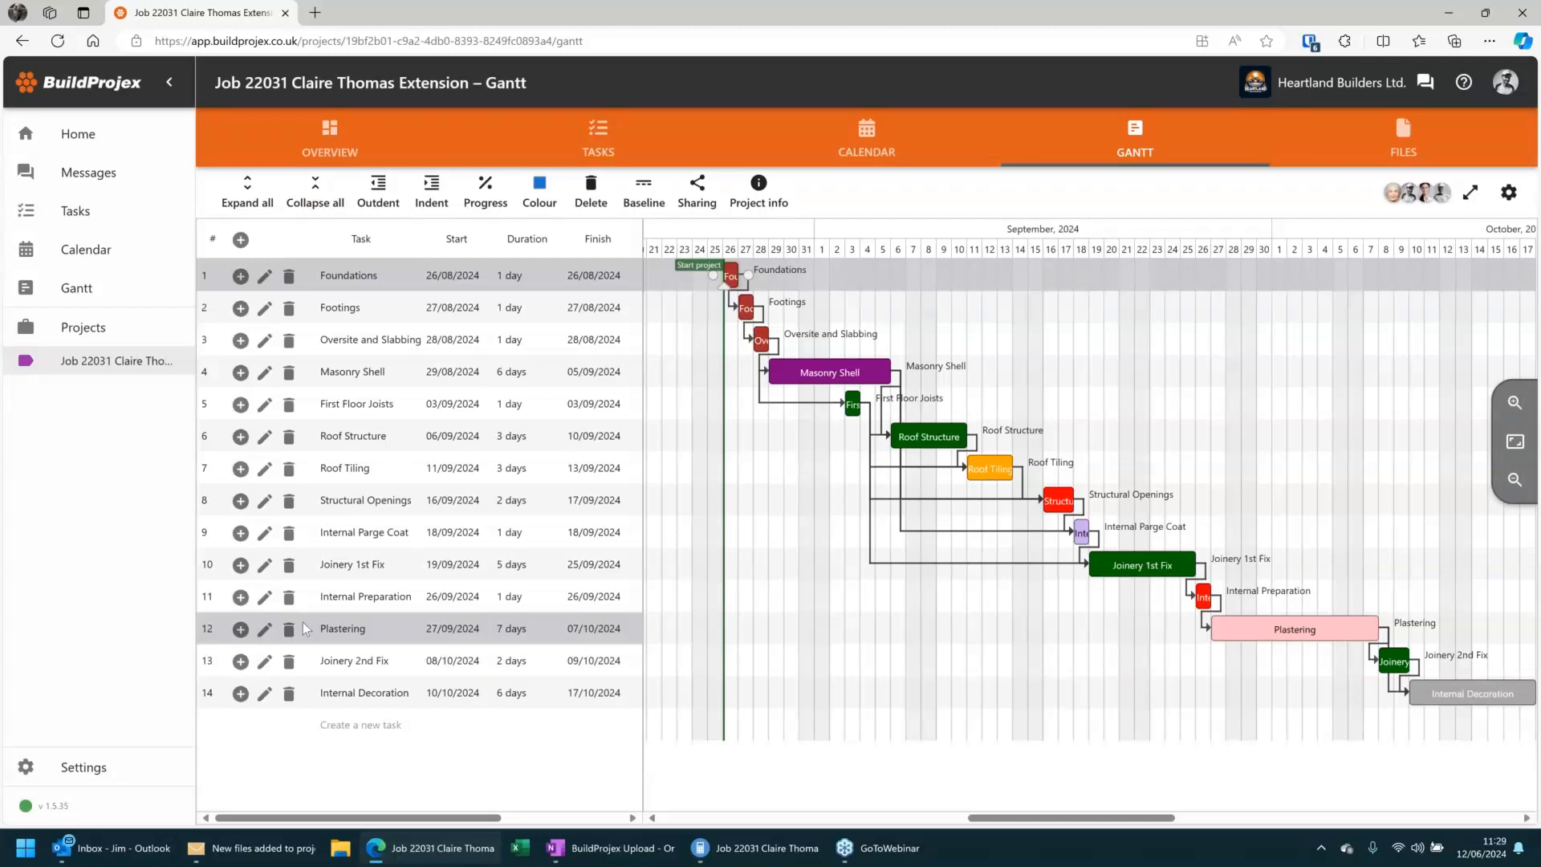
Examine the notes of the Plastering task in the Gantt chart and leave it without changes.
{"action": "left_click", "coordinate": [263, 630]}
{"action": "left_click", "coordinate": [1068, 251]}
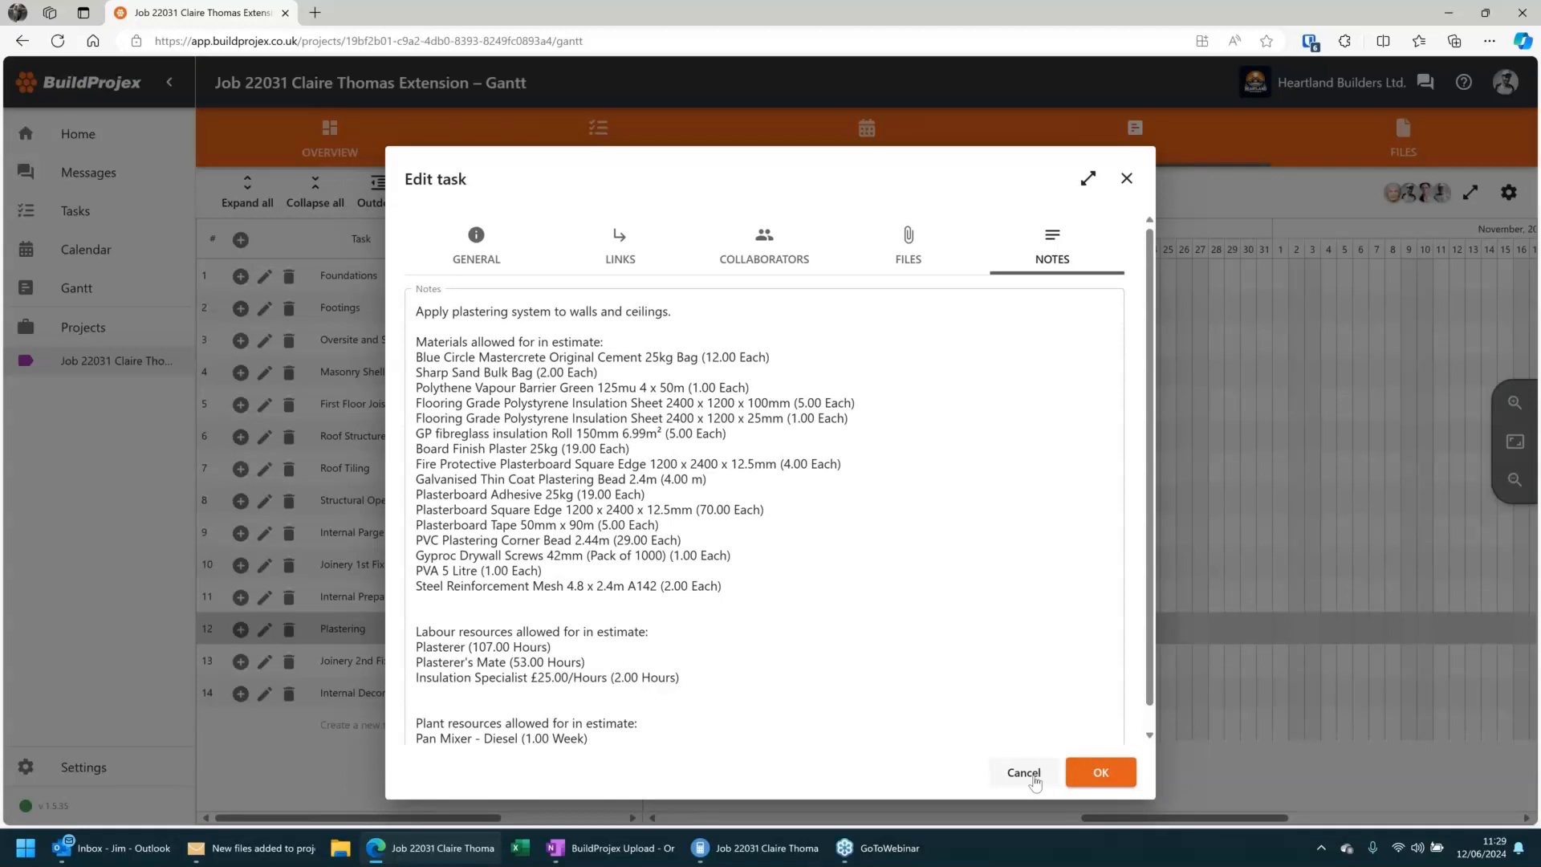
{"action": "left_click", "coordinate": [1034, 778]}
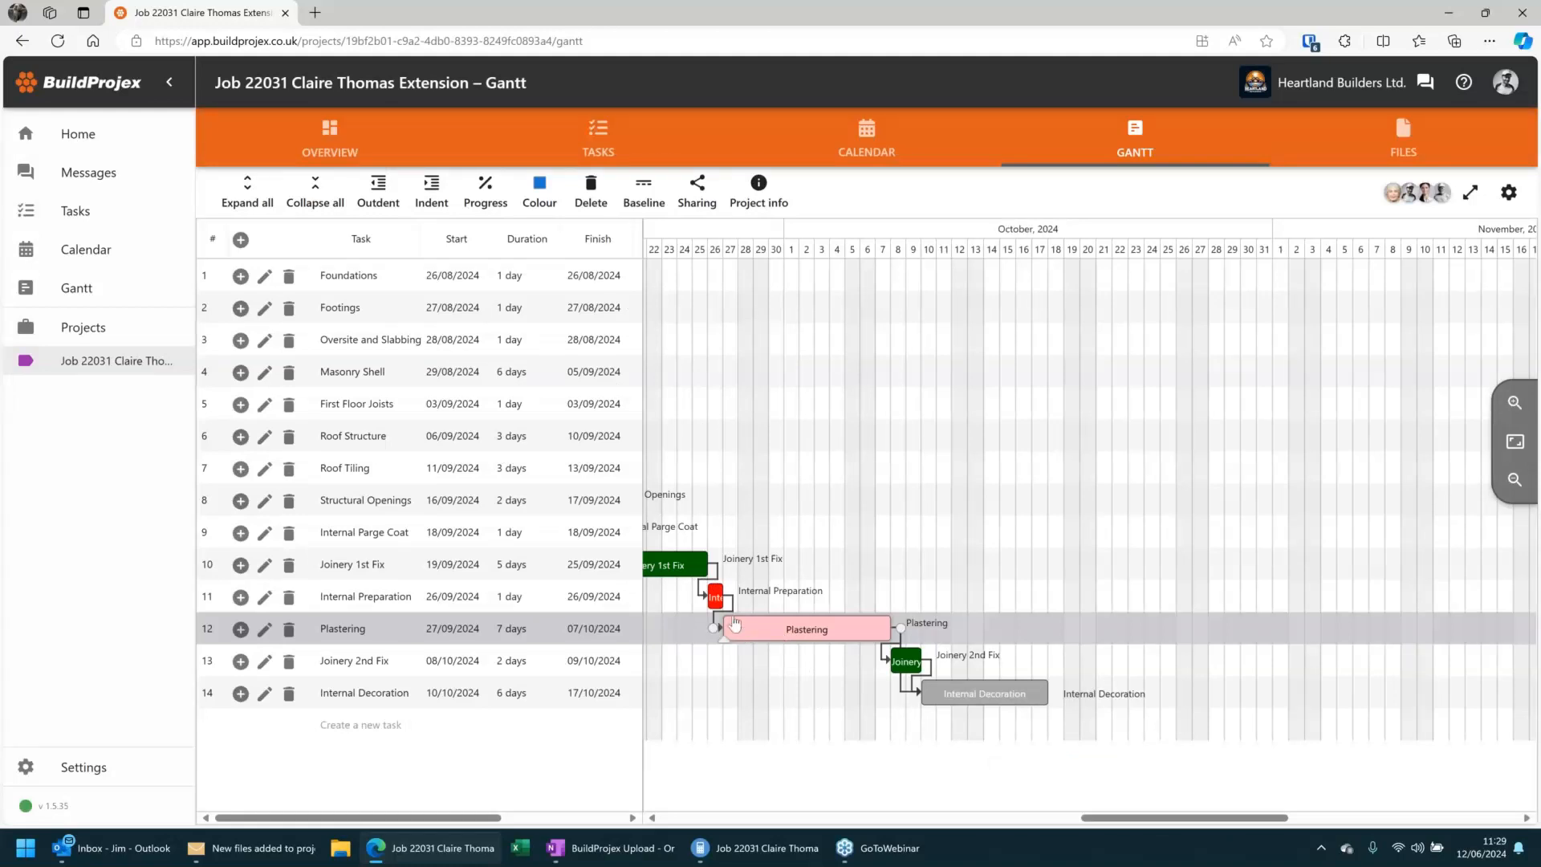
Set the Gantt chart's project start date to 12/08/2024.
{"action": "left_click_drag", "start_coordinate": [1122, 824], "coordinate": [987, 810]}
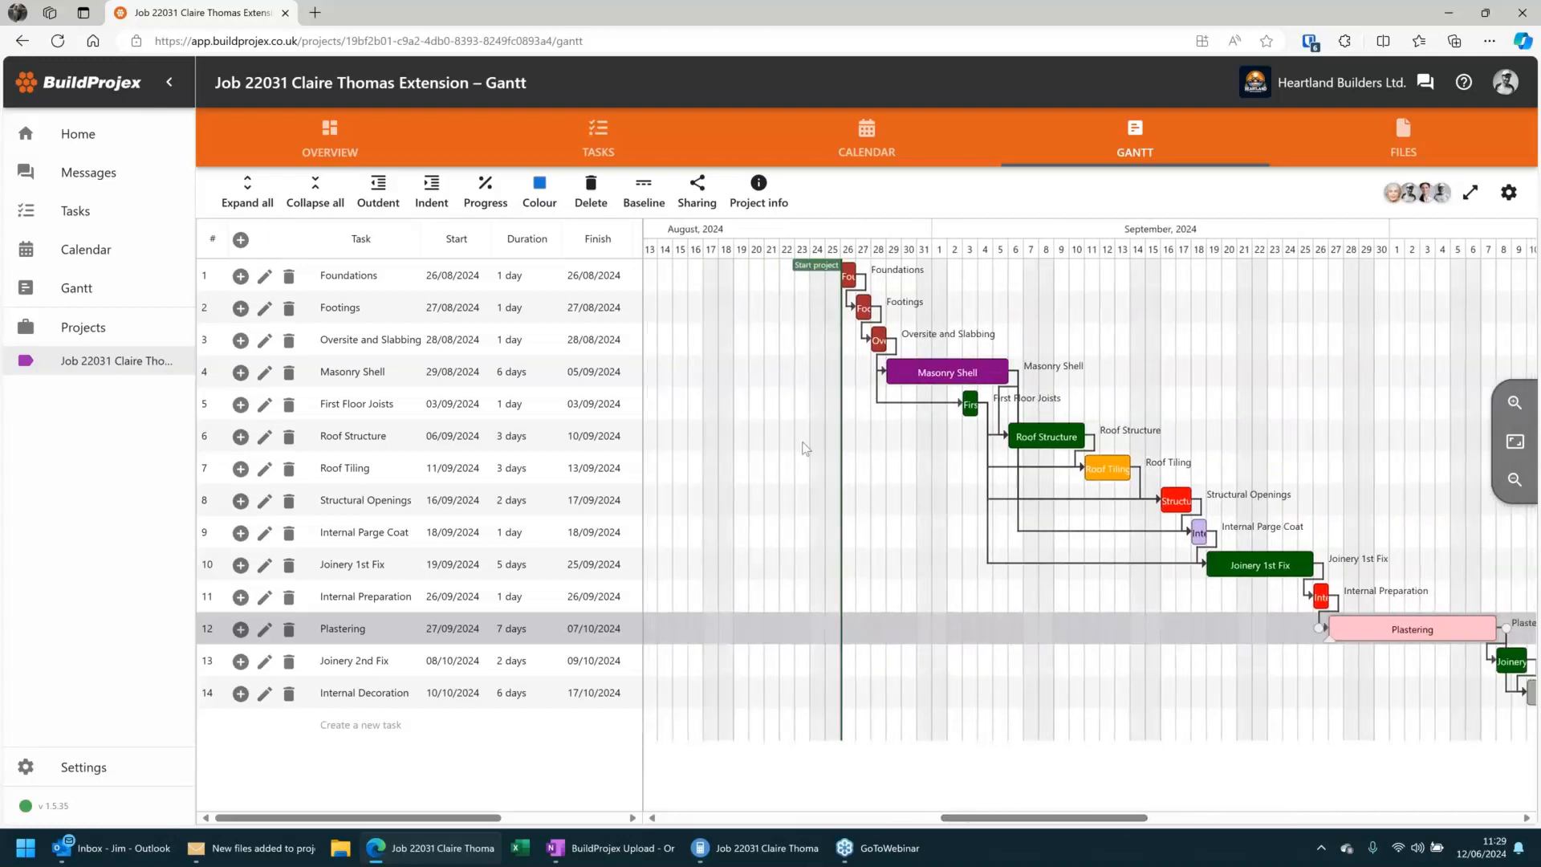
{"action": "left_click", "coordinate": [759, 184]}
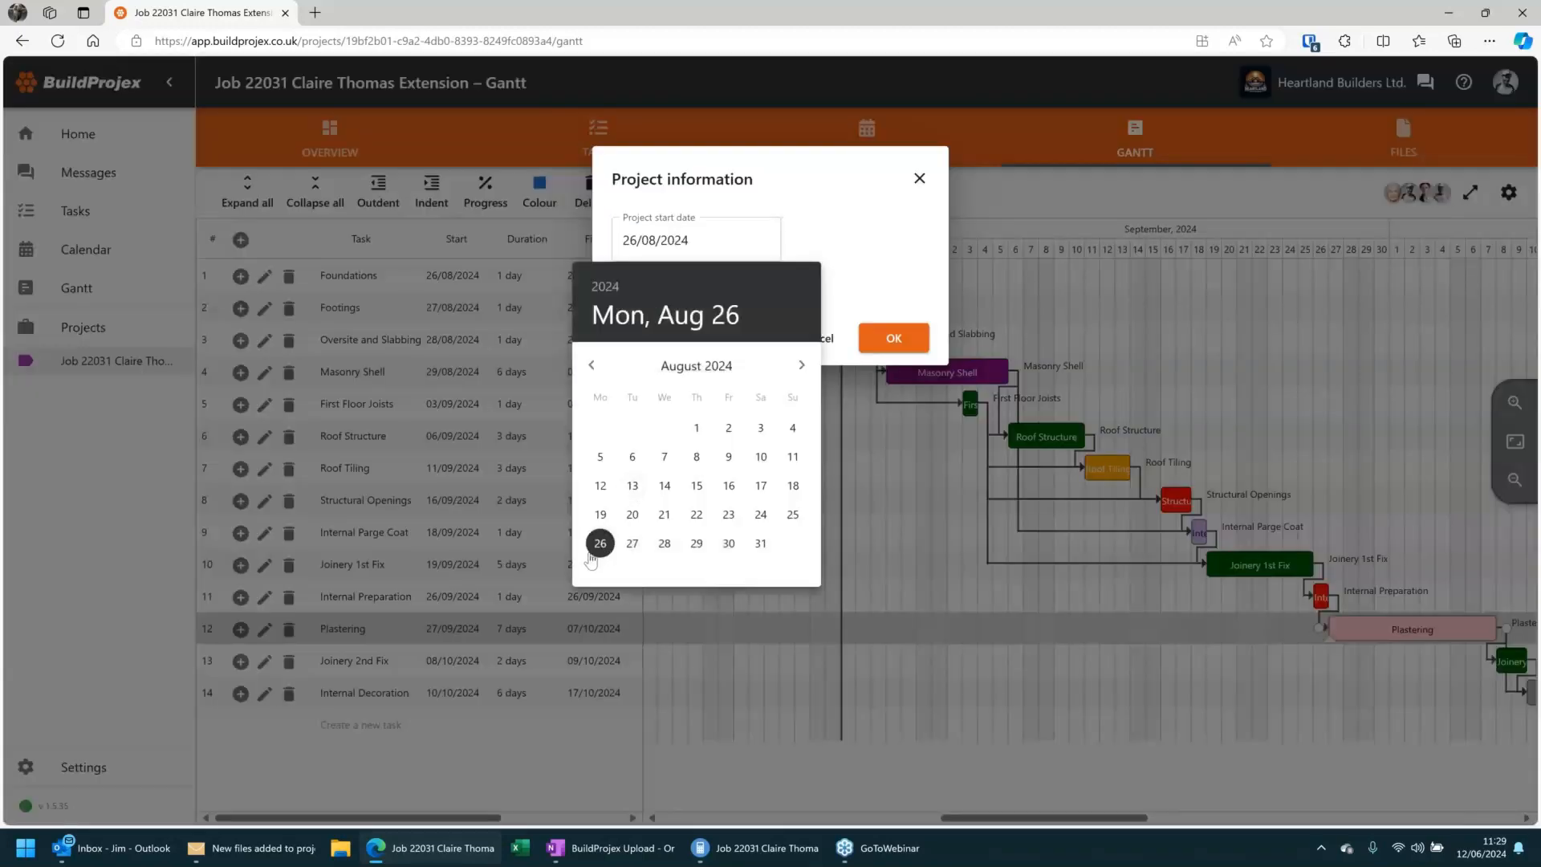
{"action": "left_click", "coordinate": [602, 486]}
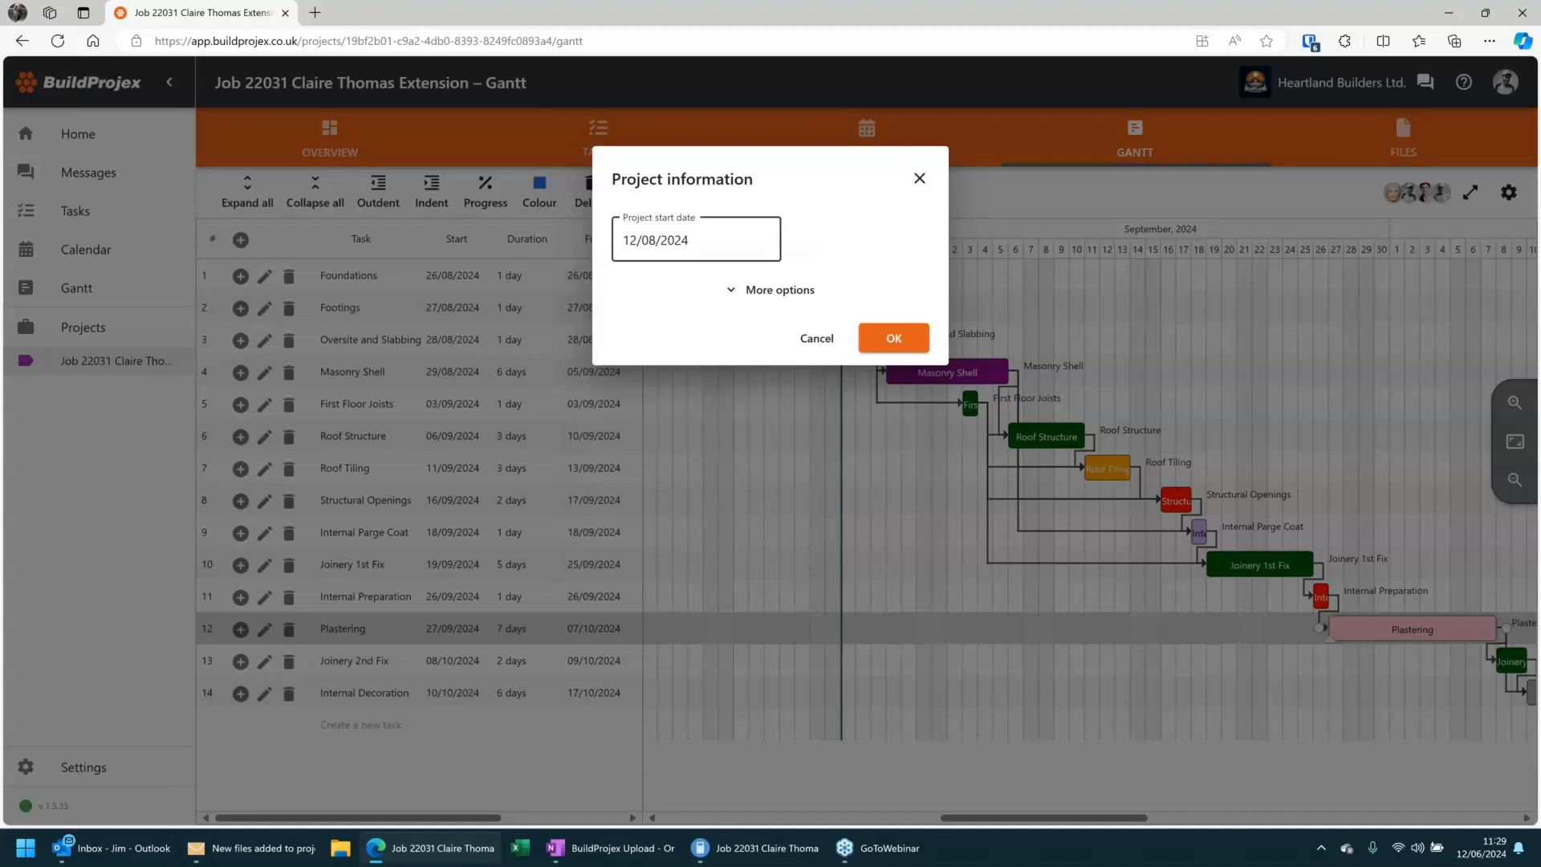
{"action": "left_click", "coordinate": [910, 343]}
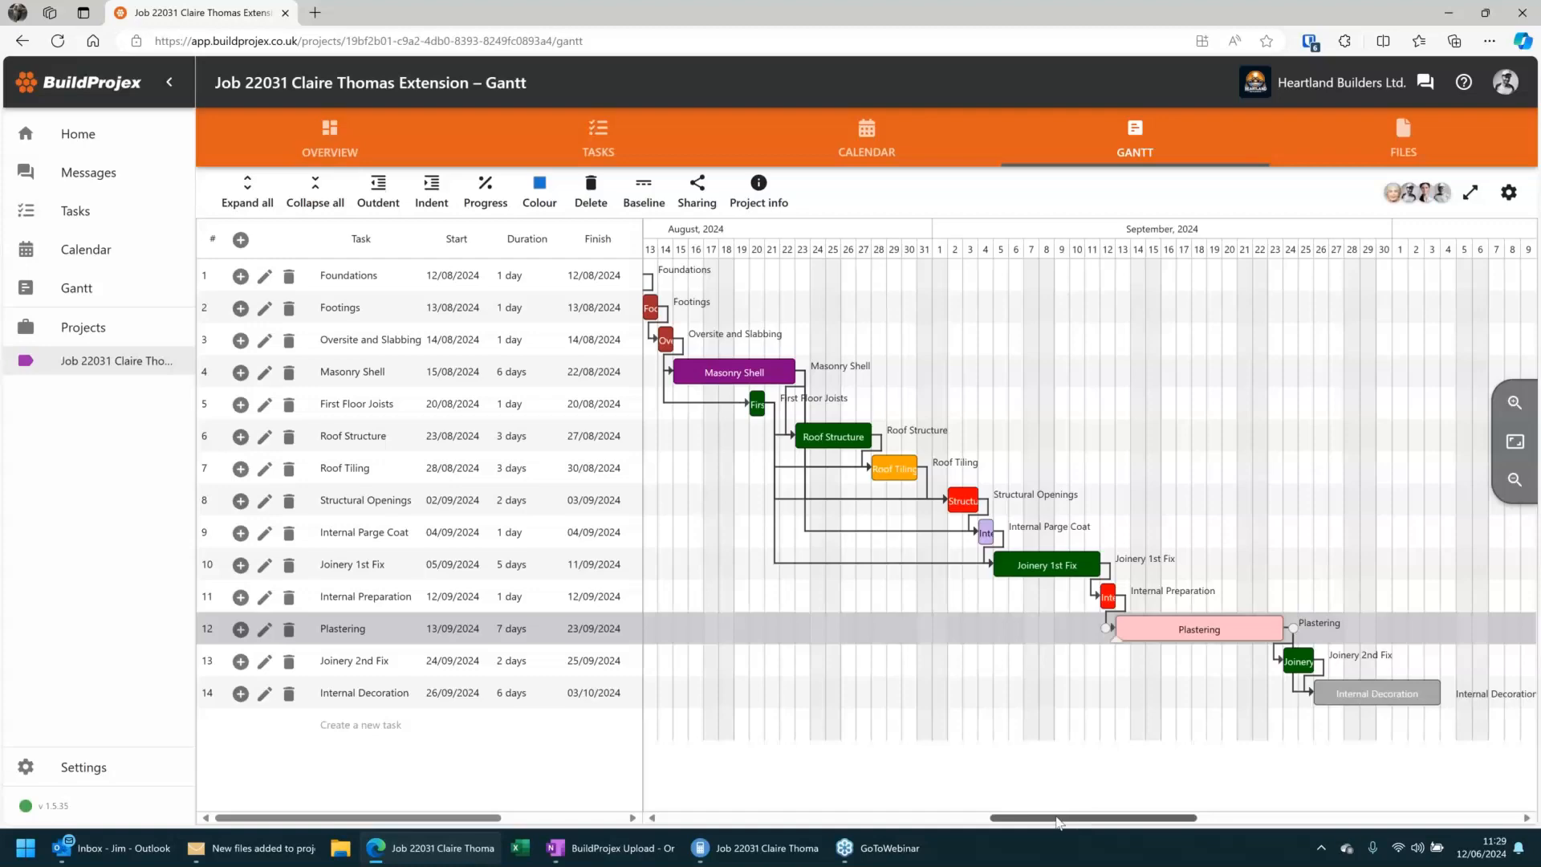
{"action": "left_click_drag", "start_coordinate": [1075, 820], "coordinate": [1024, 825]}
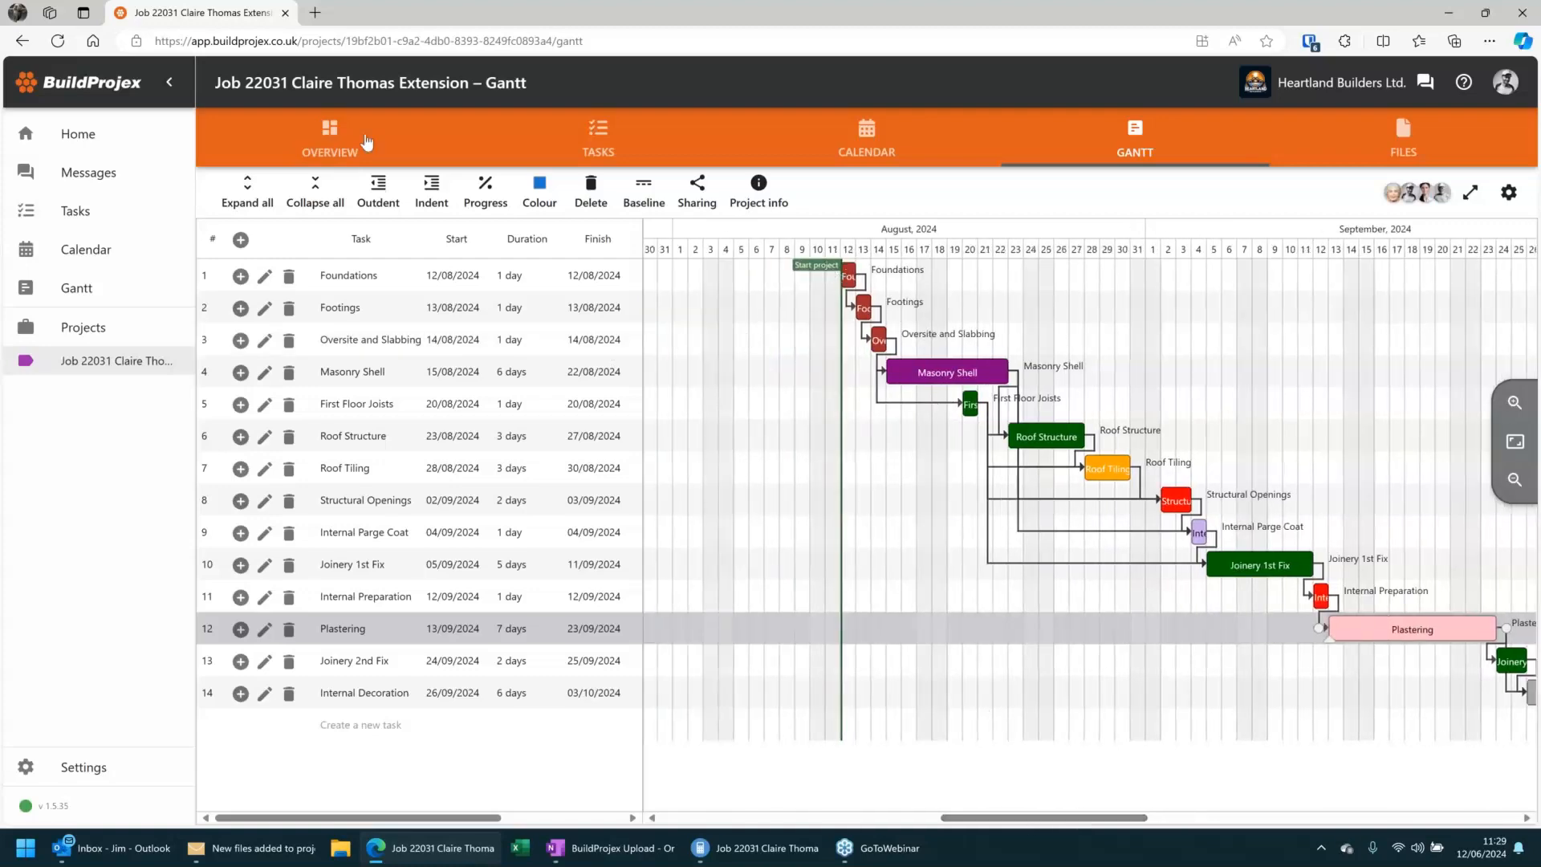
Check the project overview and examine the details and collaborators of the Order Materials for Footings task.
{"action": "left_click", "coordinate": [329, 145]}
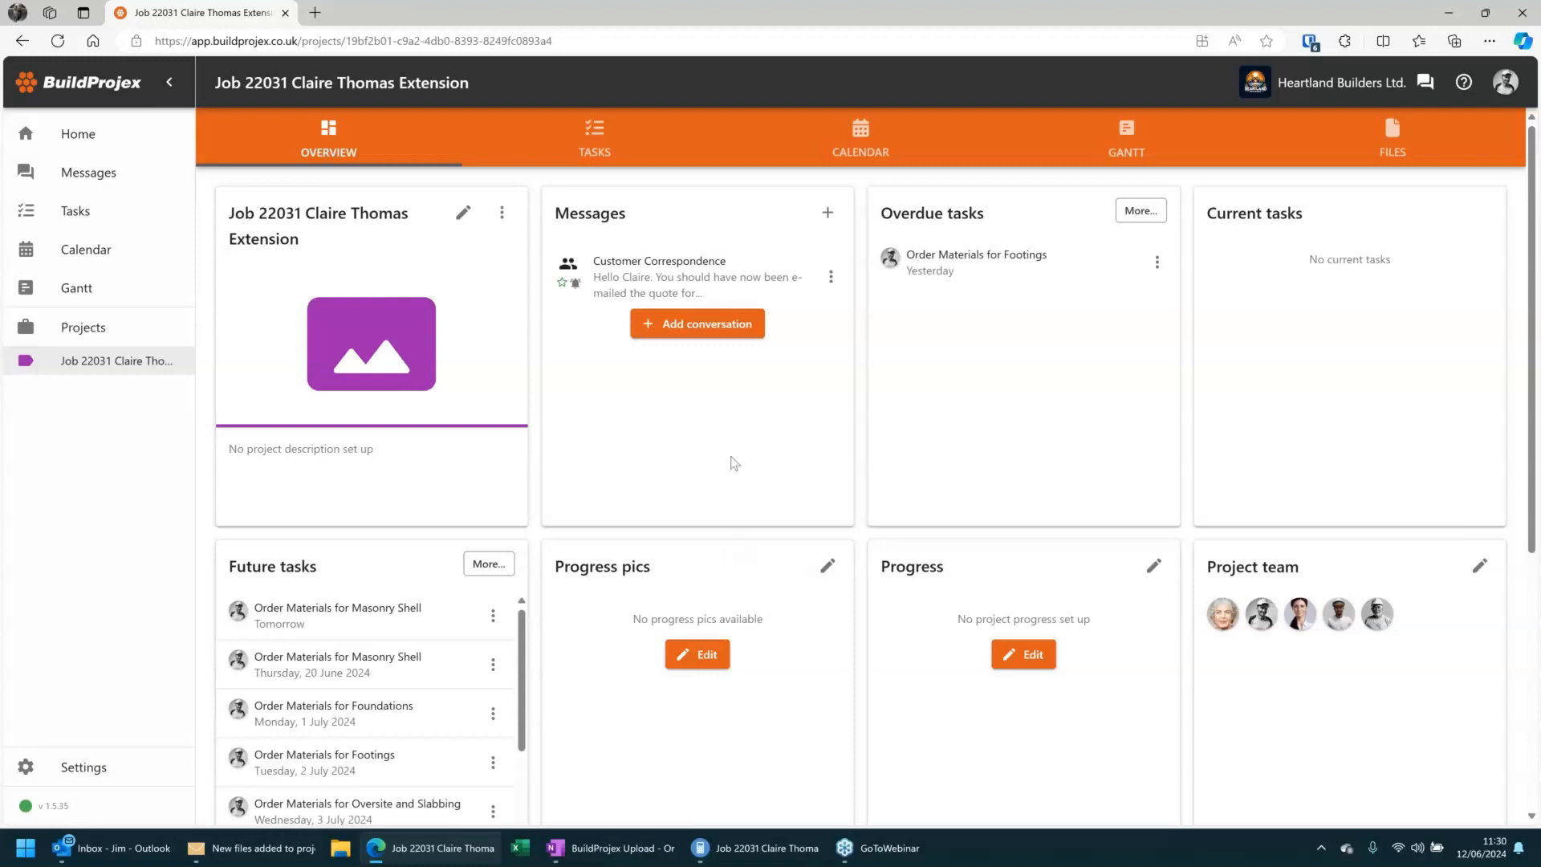
{"action": "left_click", "coordinate": [590, 134]}
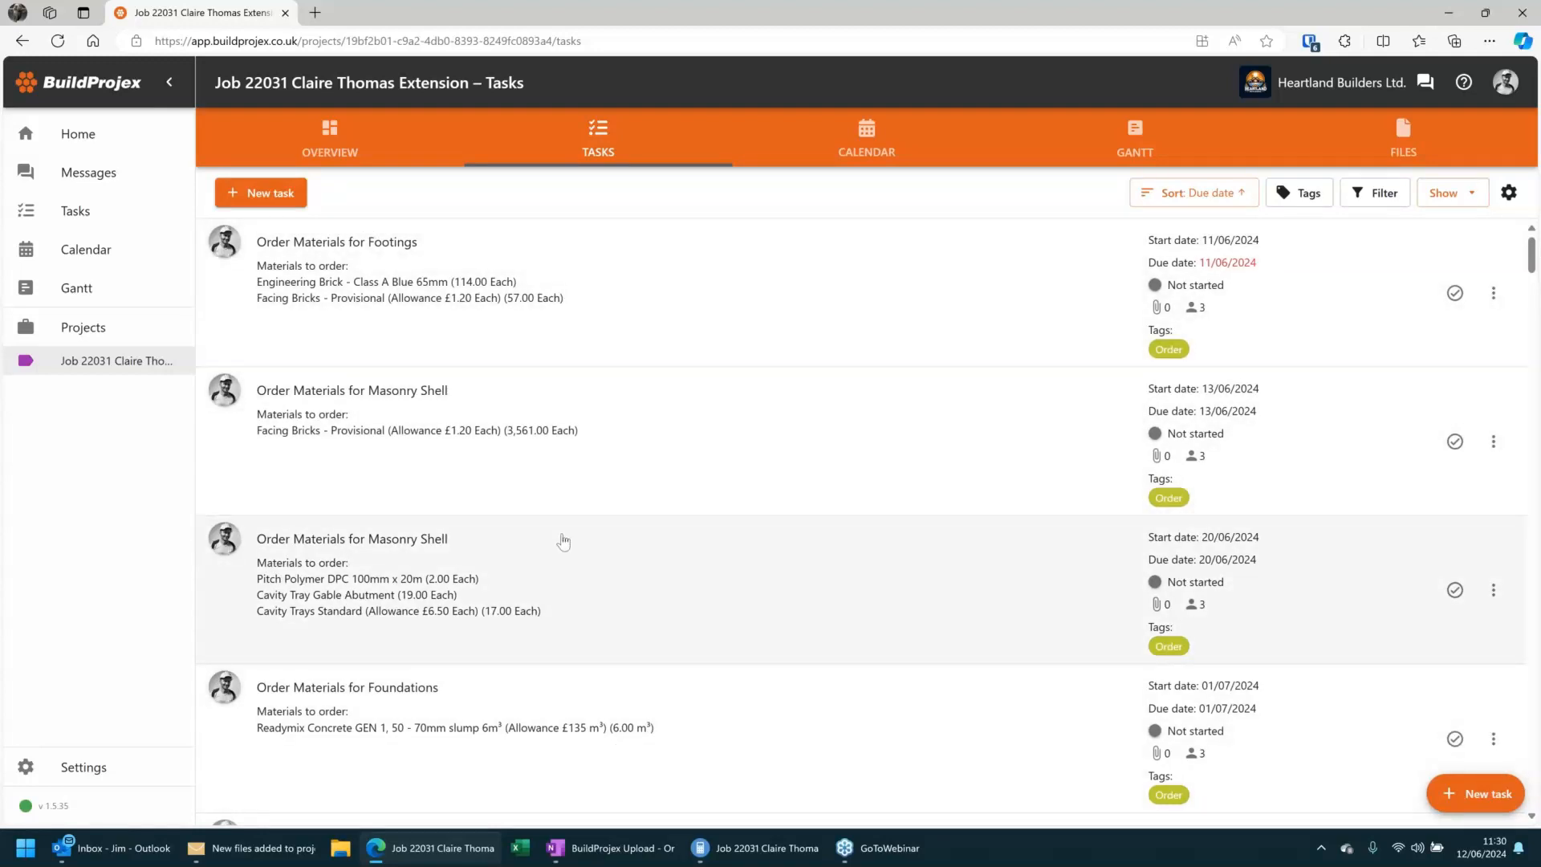
{"action": "left_click", "coordinate": [397, 287]}
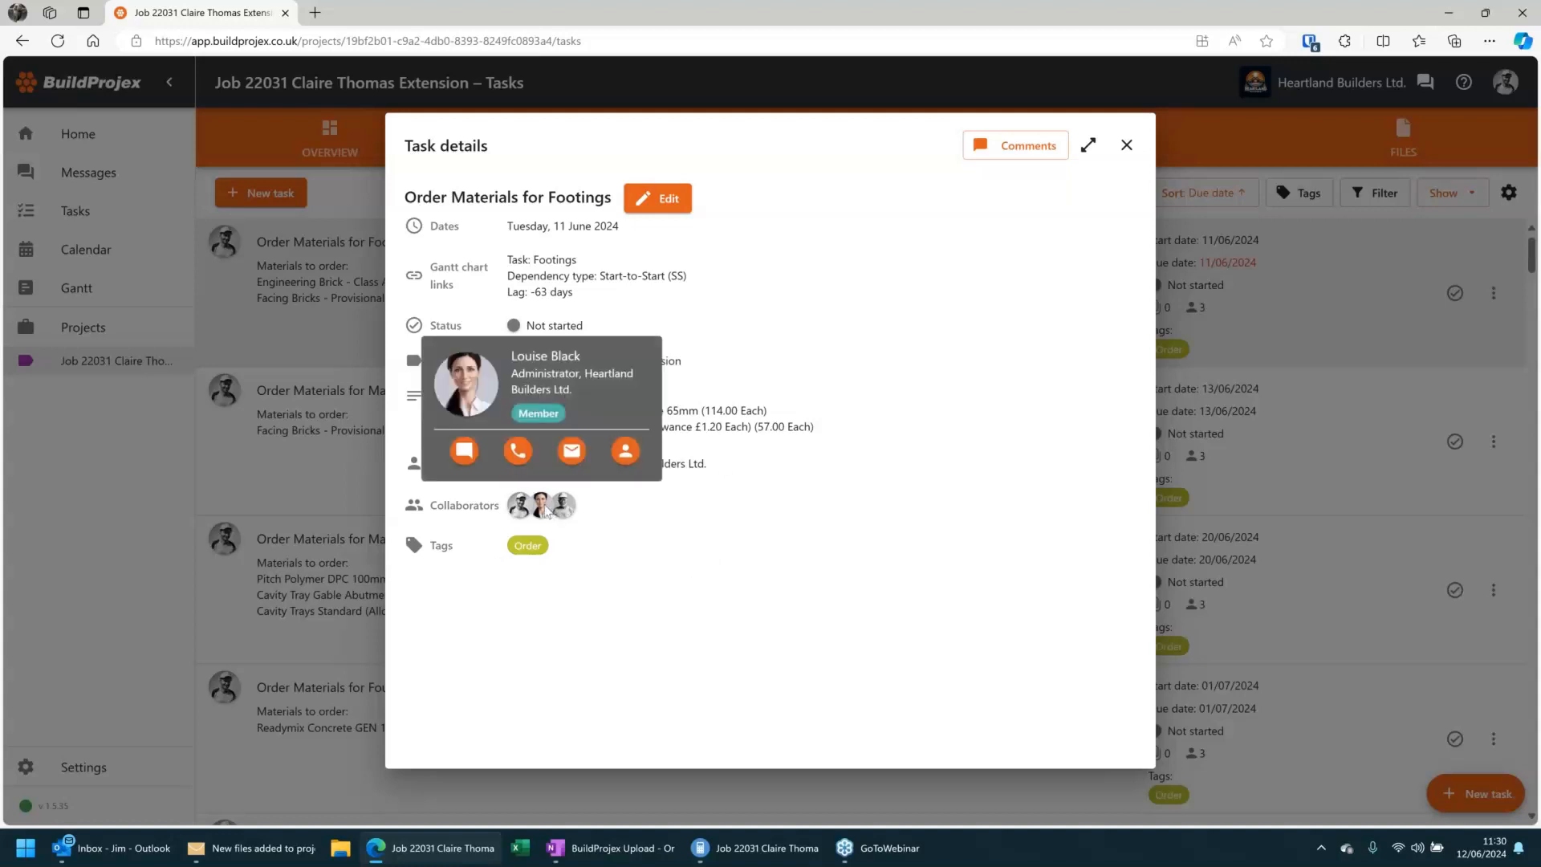
{"action": "mouse_move", "coordinate": [551, 512]}
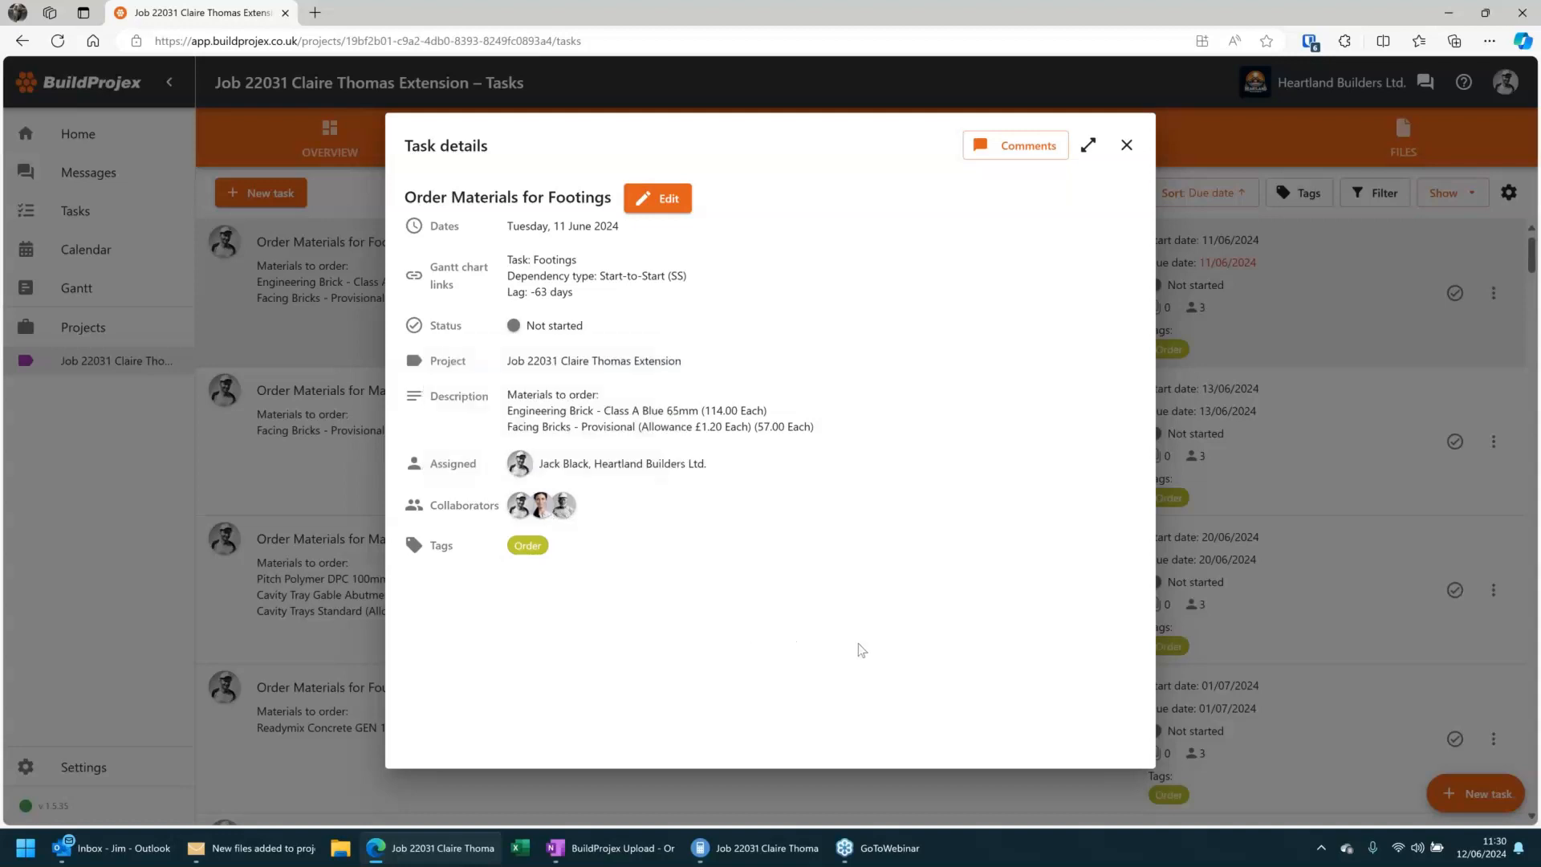
{"action": "left_click", "coordinate": [1126, 146]}
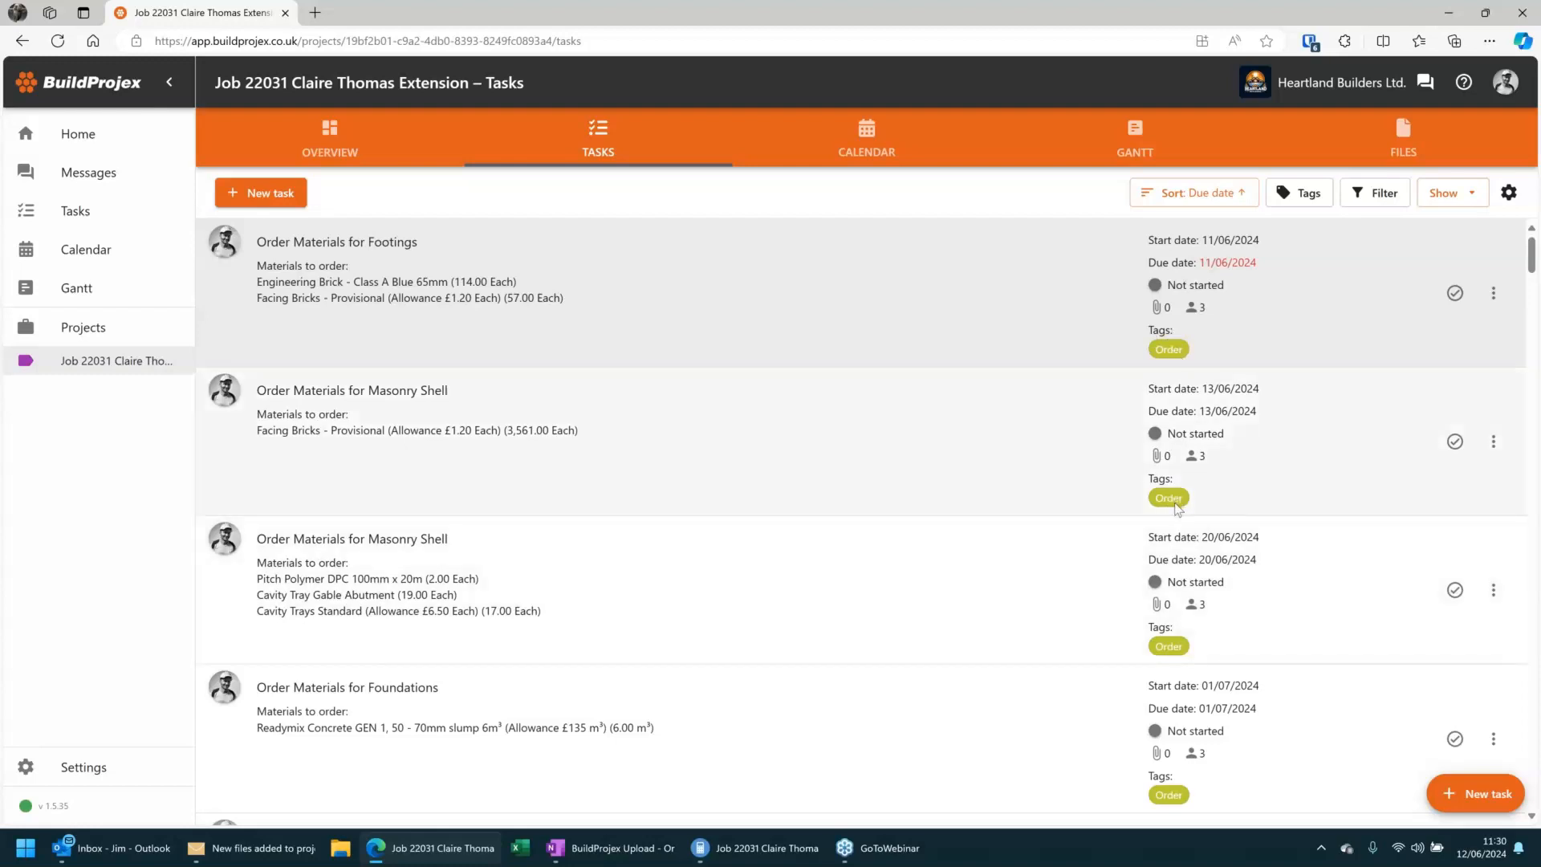
Filter the project tasks by the Delivery tag and examine the Material Delivery Expected for Foundations task and its collaborators.
{"action": "left_click", "coordinate": [1311, 196]}
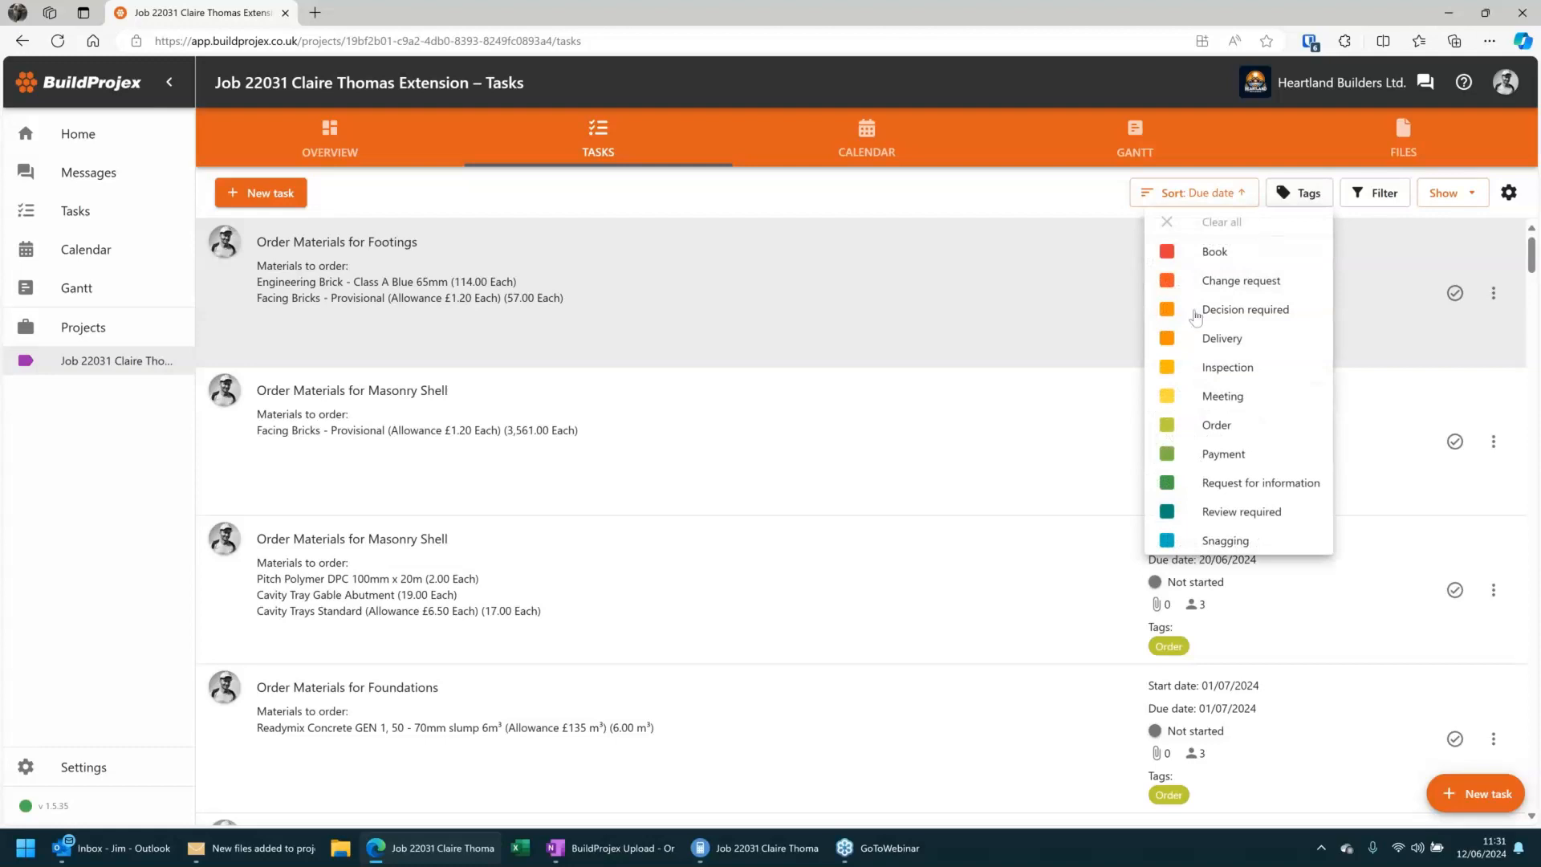
{"action": "left_click", "coordinate": [1168, 339]}
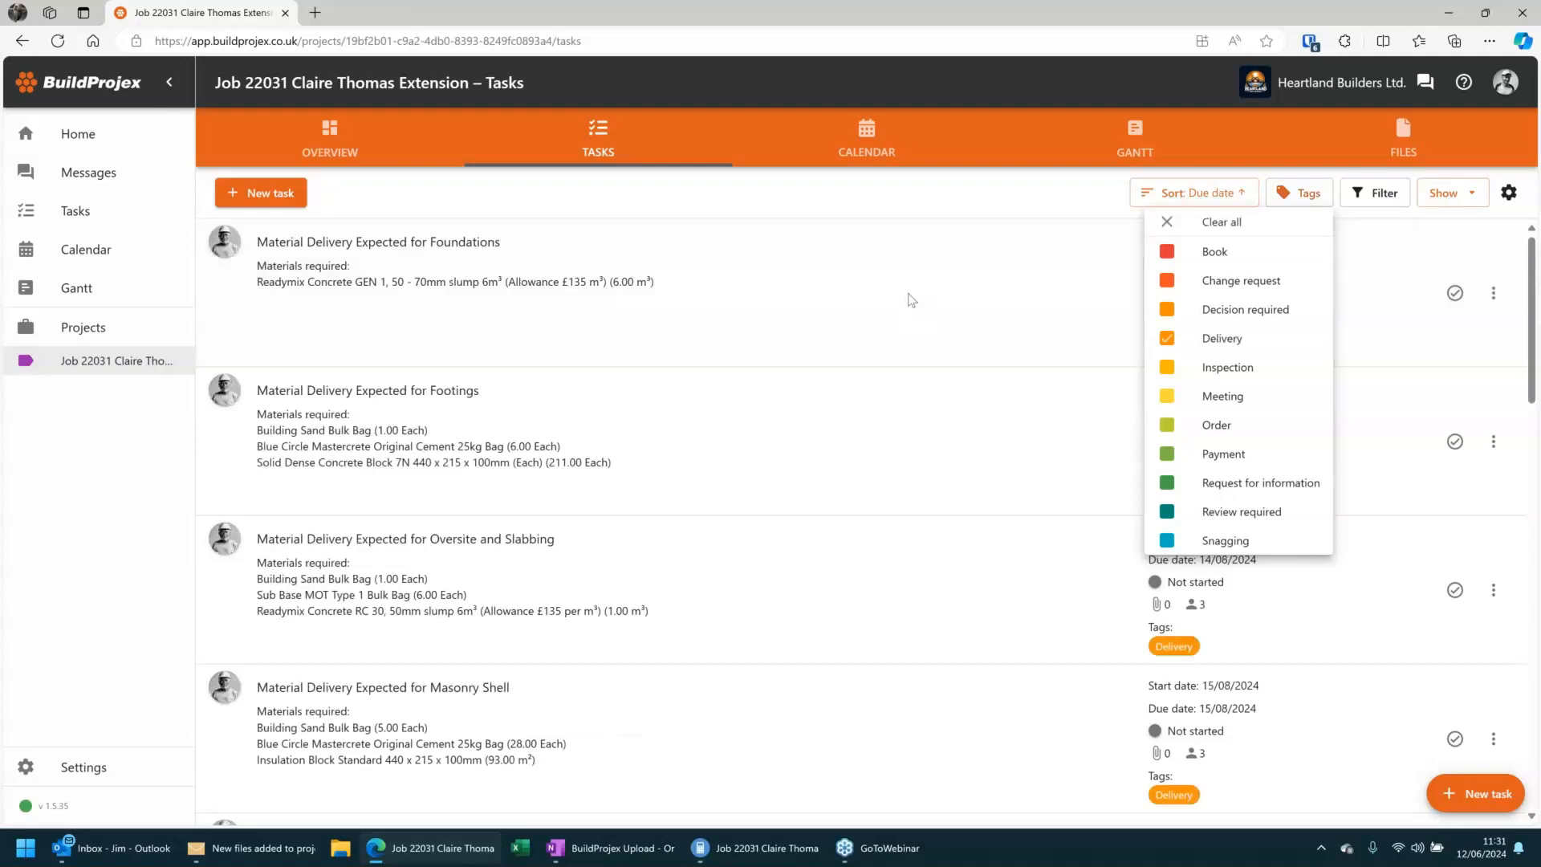
{"action": "left_click", "coordinate": [911, 301]}
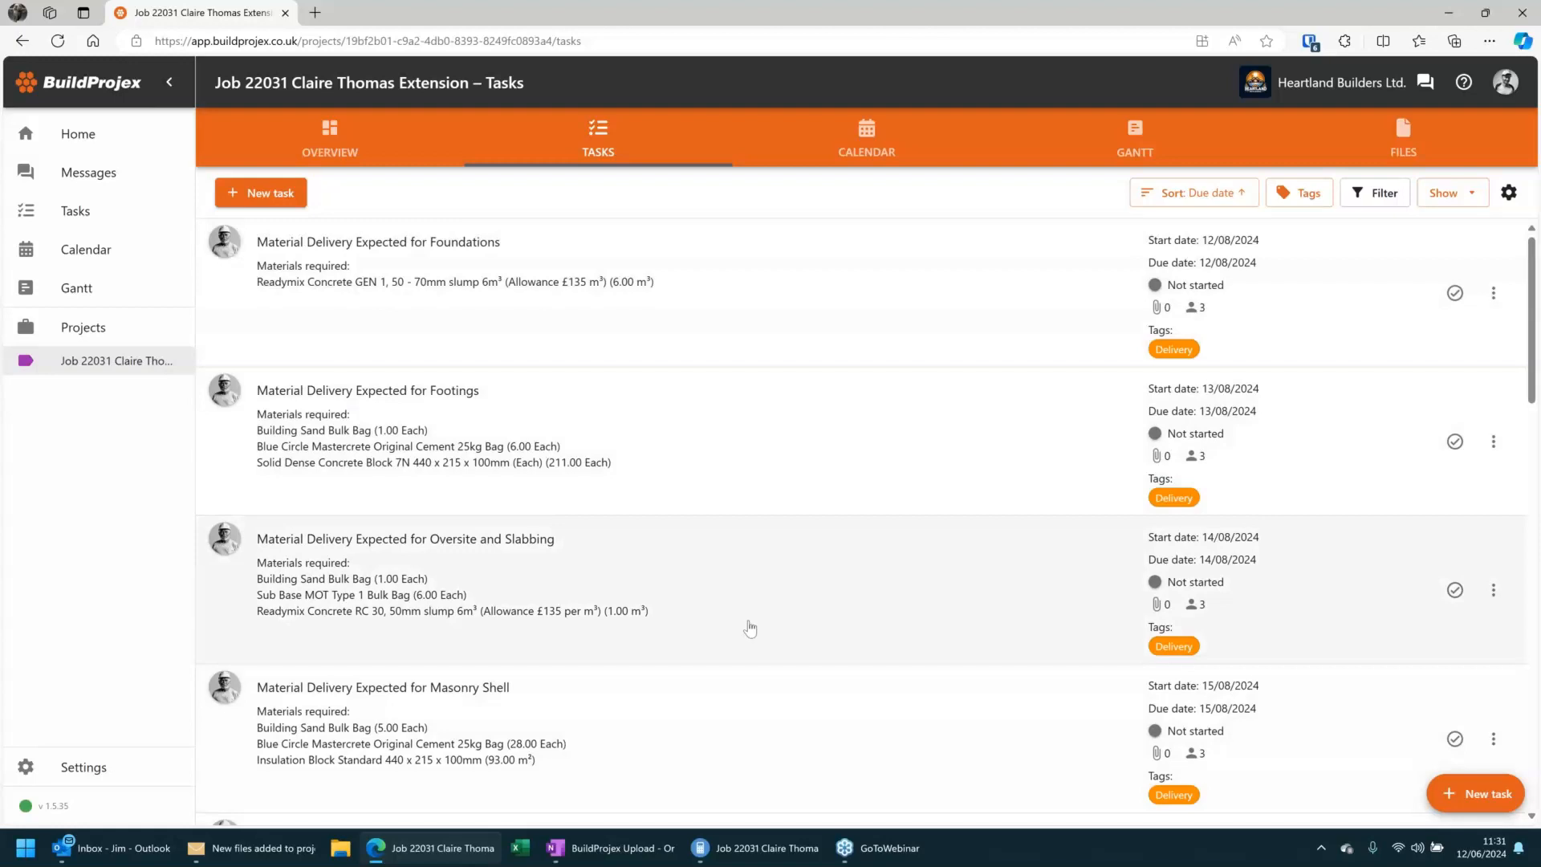
{"action": "left_click", "coordinate": [459, 250]}
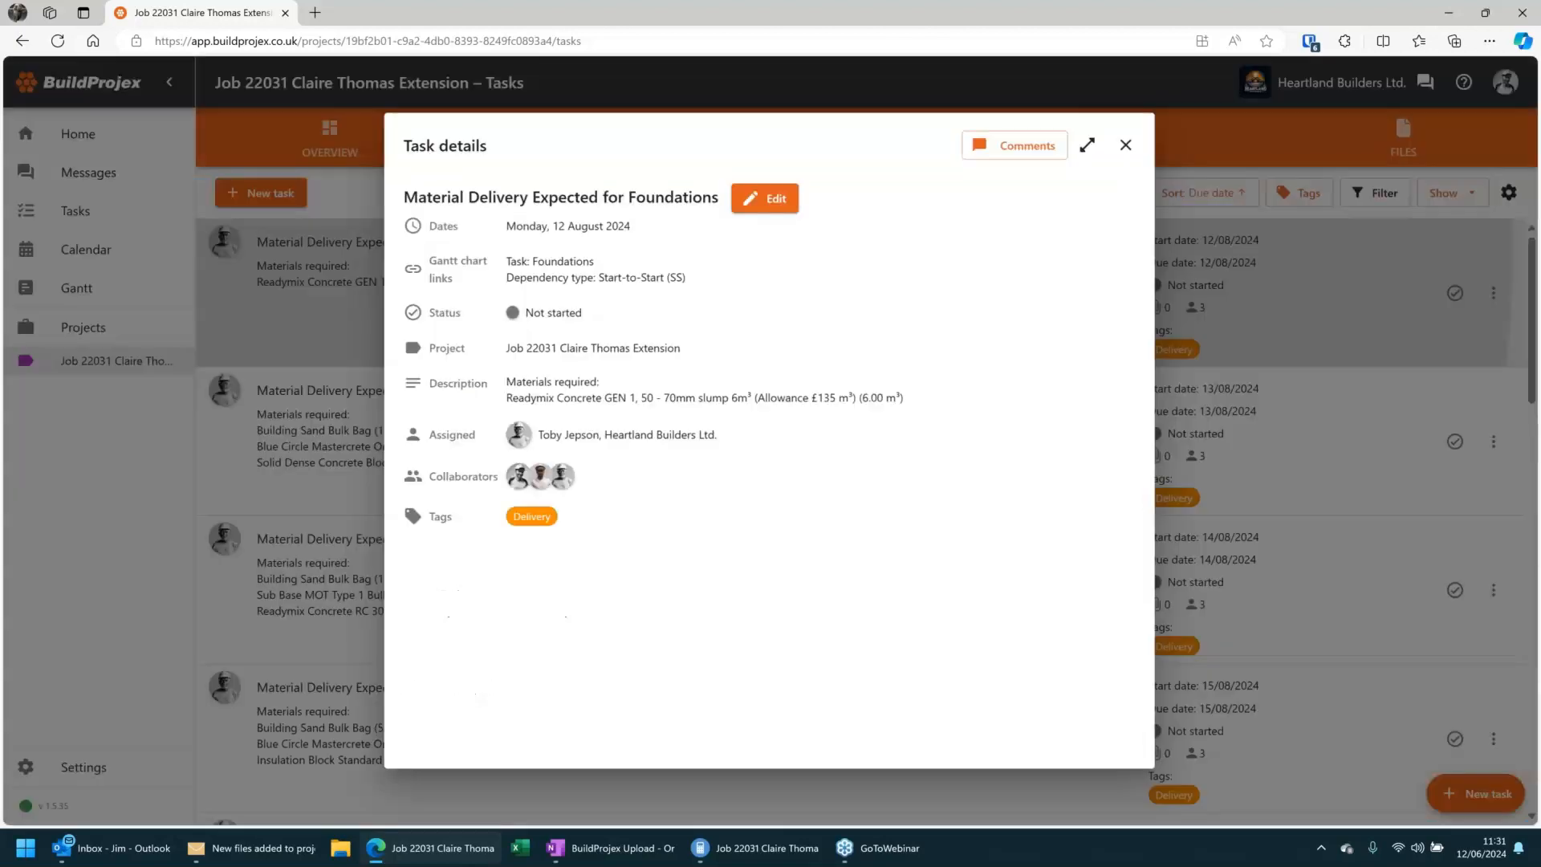
{"action": "mouse_move", "coordinate": [516, 481]}
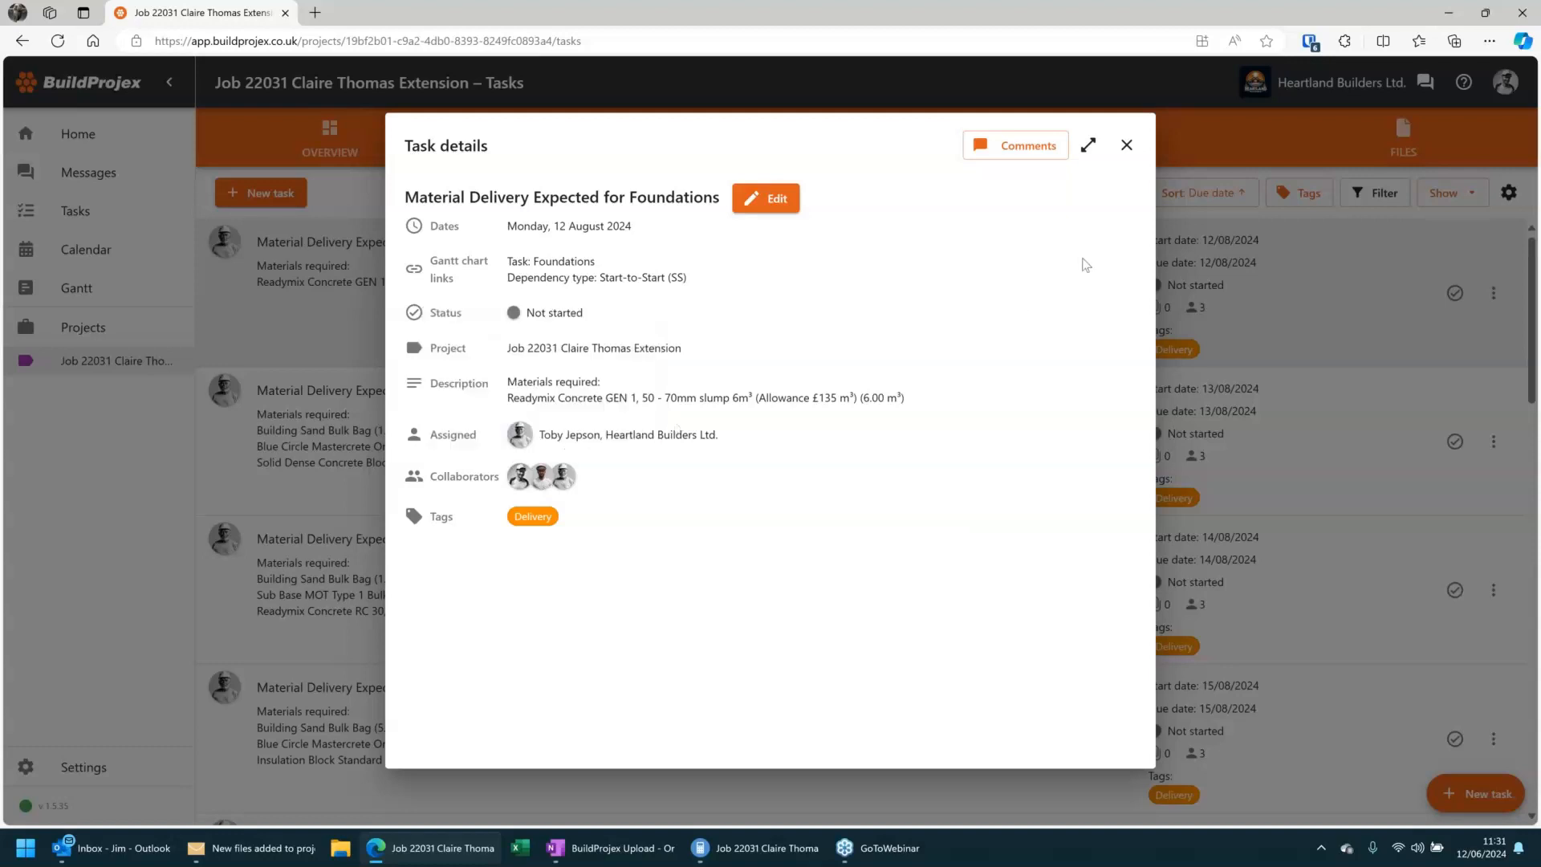
{"action": "left_click", "coordinate": [1127, 146]}
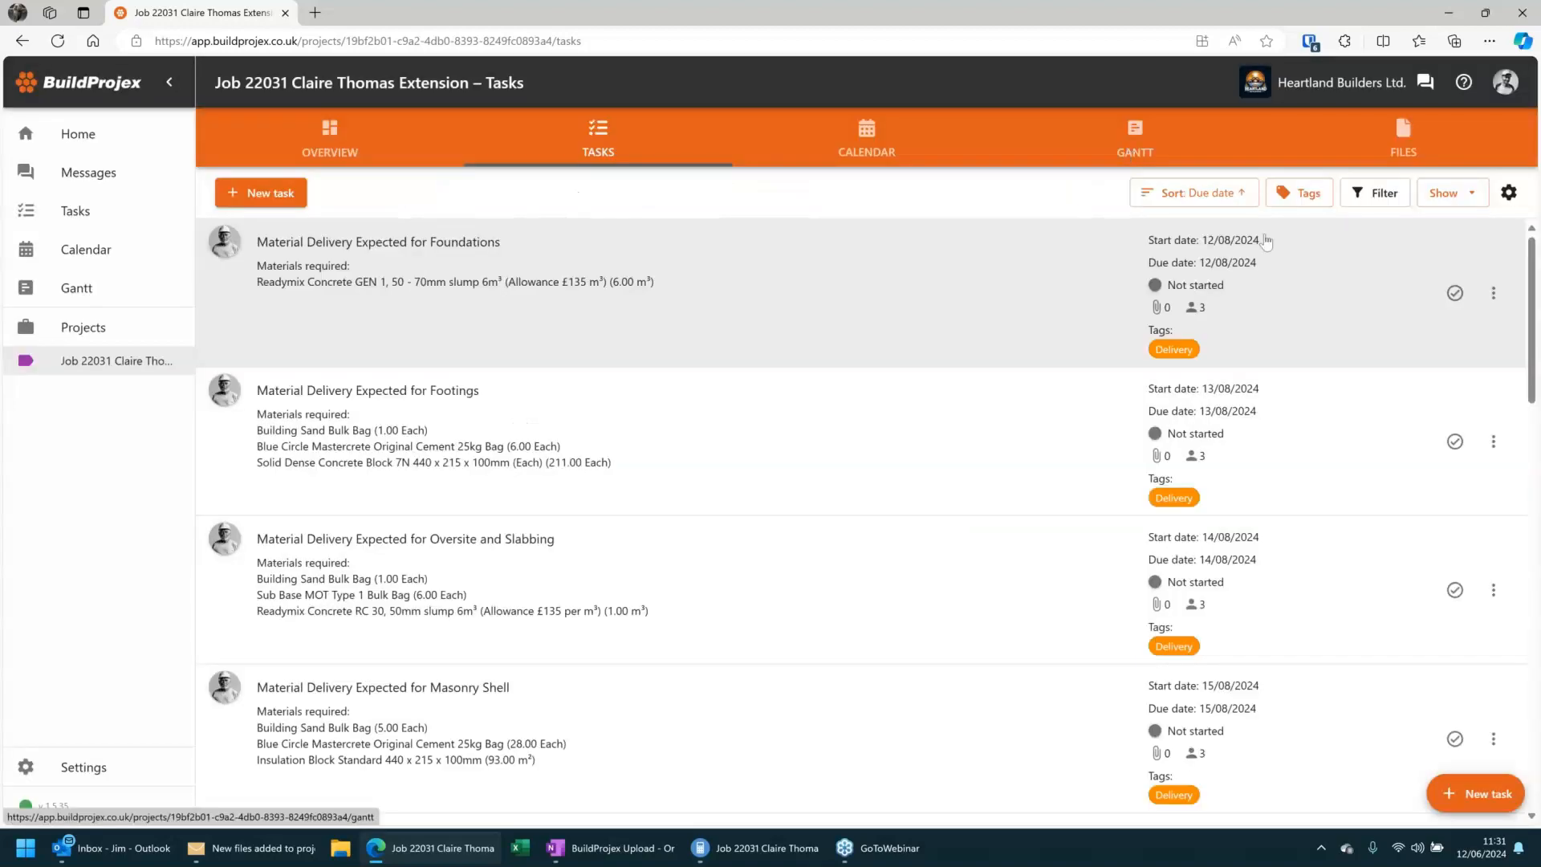
Filter the task list by the Payment tag instead of Delivery and look over the invoice tasks.
{"action": "left_click", "coordinate": [1301, 193]}
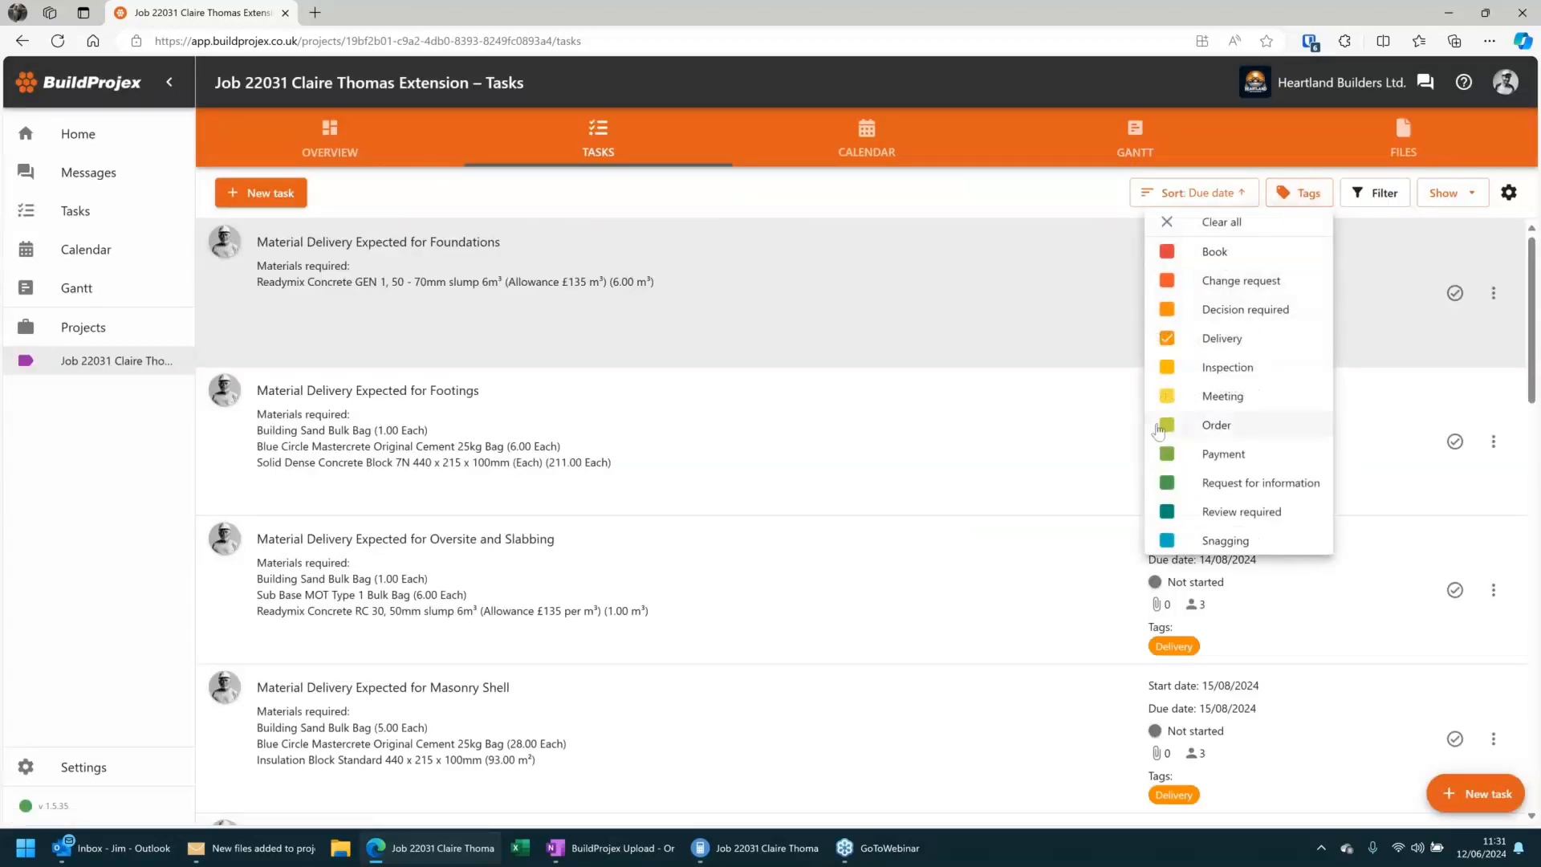
{"action": "left_click", "coordinate": [1168, 453]}
{"action": "left_click", "coordinate": [1168, 338]}
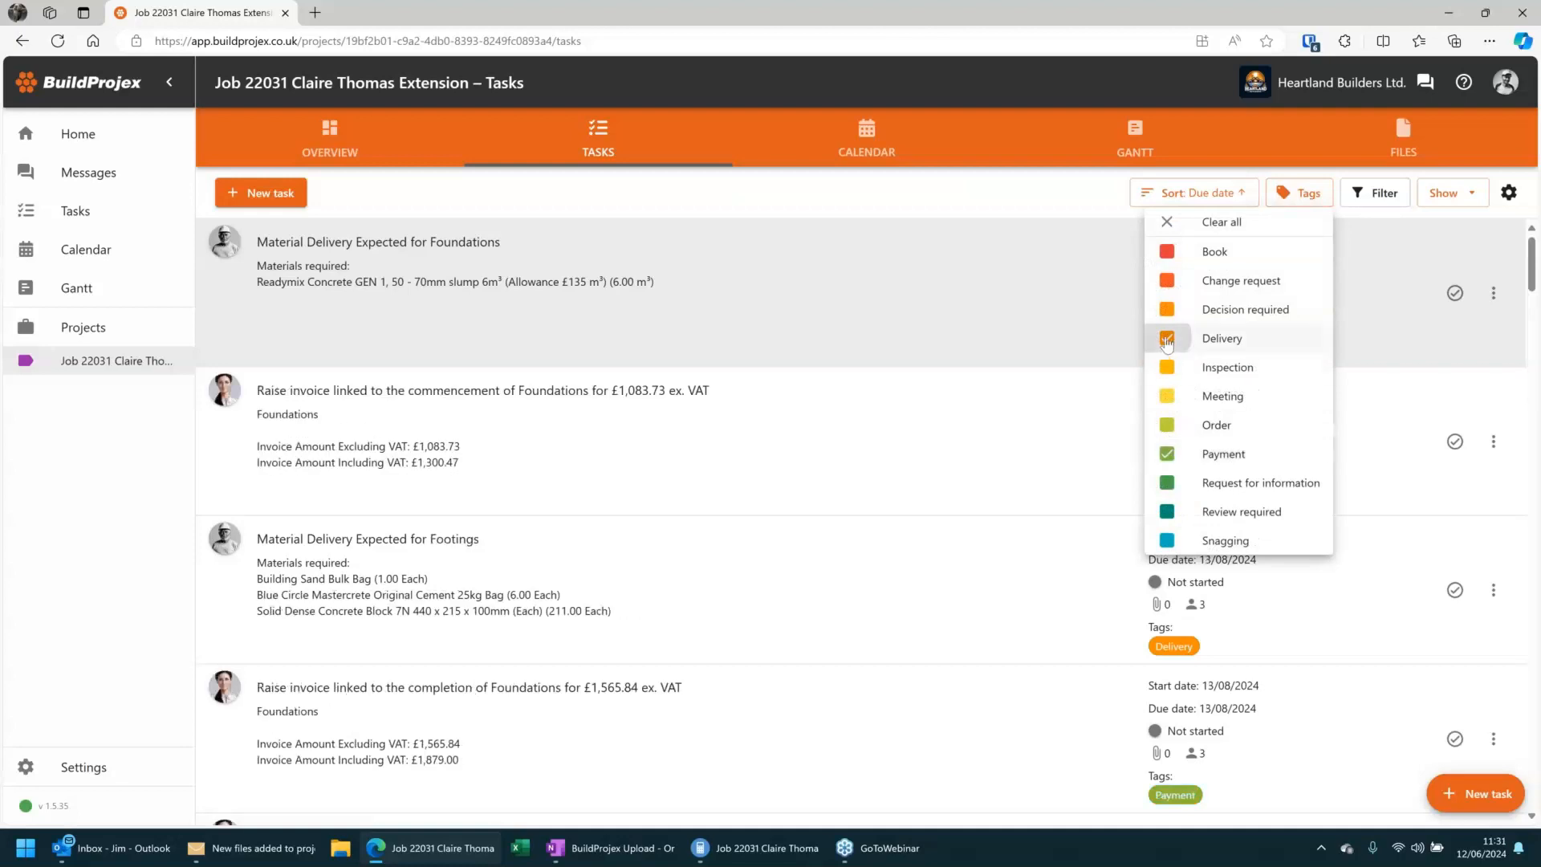
{"action": "left_click", "coordinate": [939, 184]}
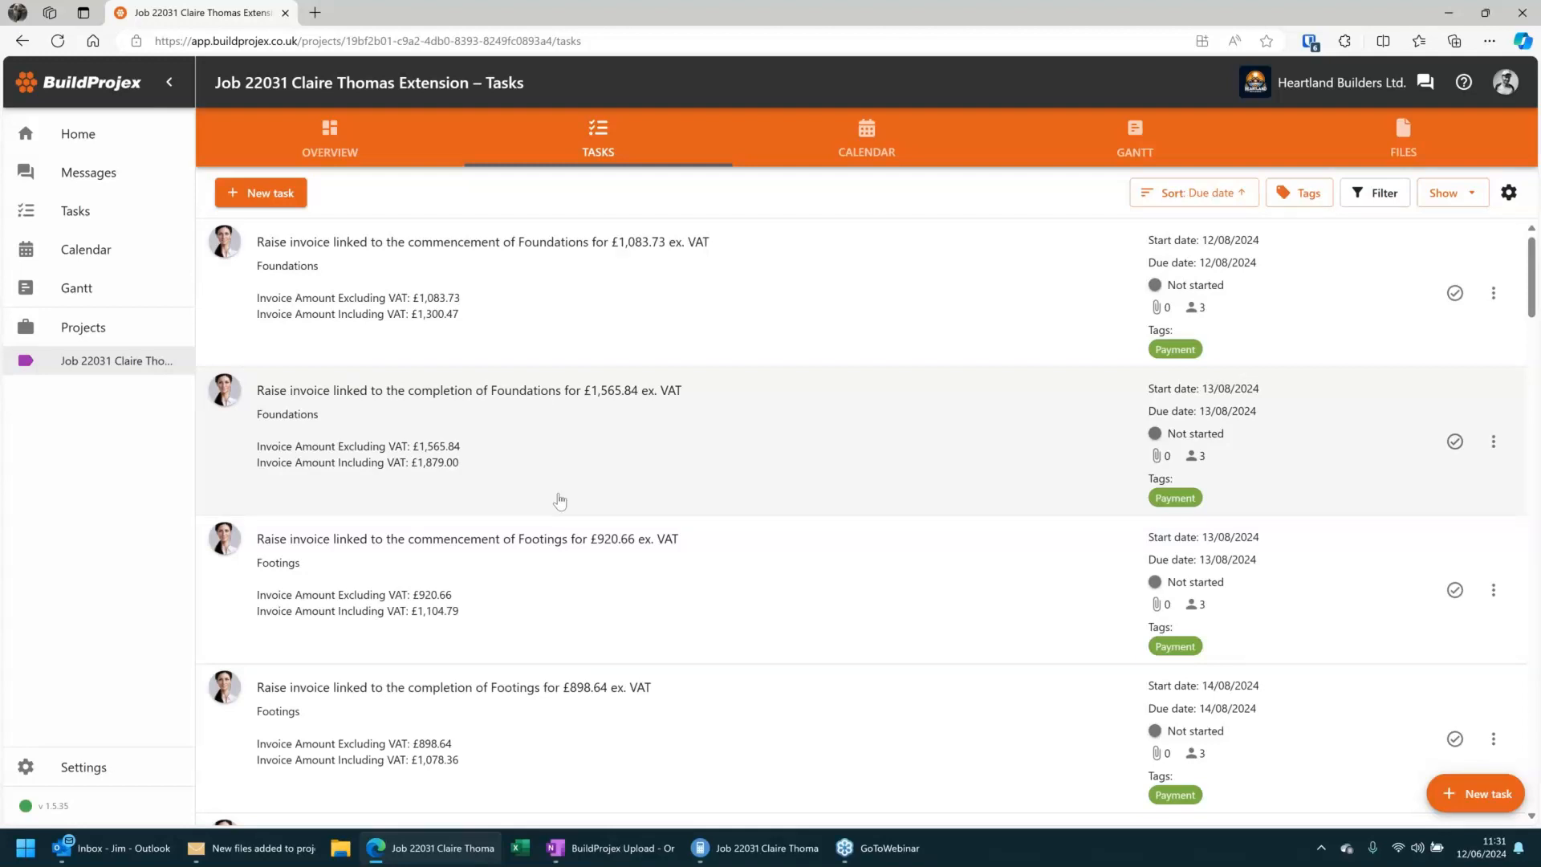
View the project's scheduled tasks in the calendar for August.
{"action": "left_click", "coordinate": [867, 138]}
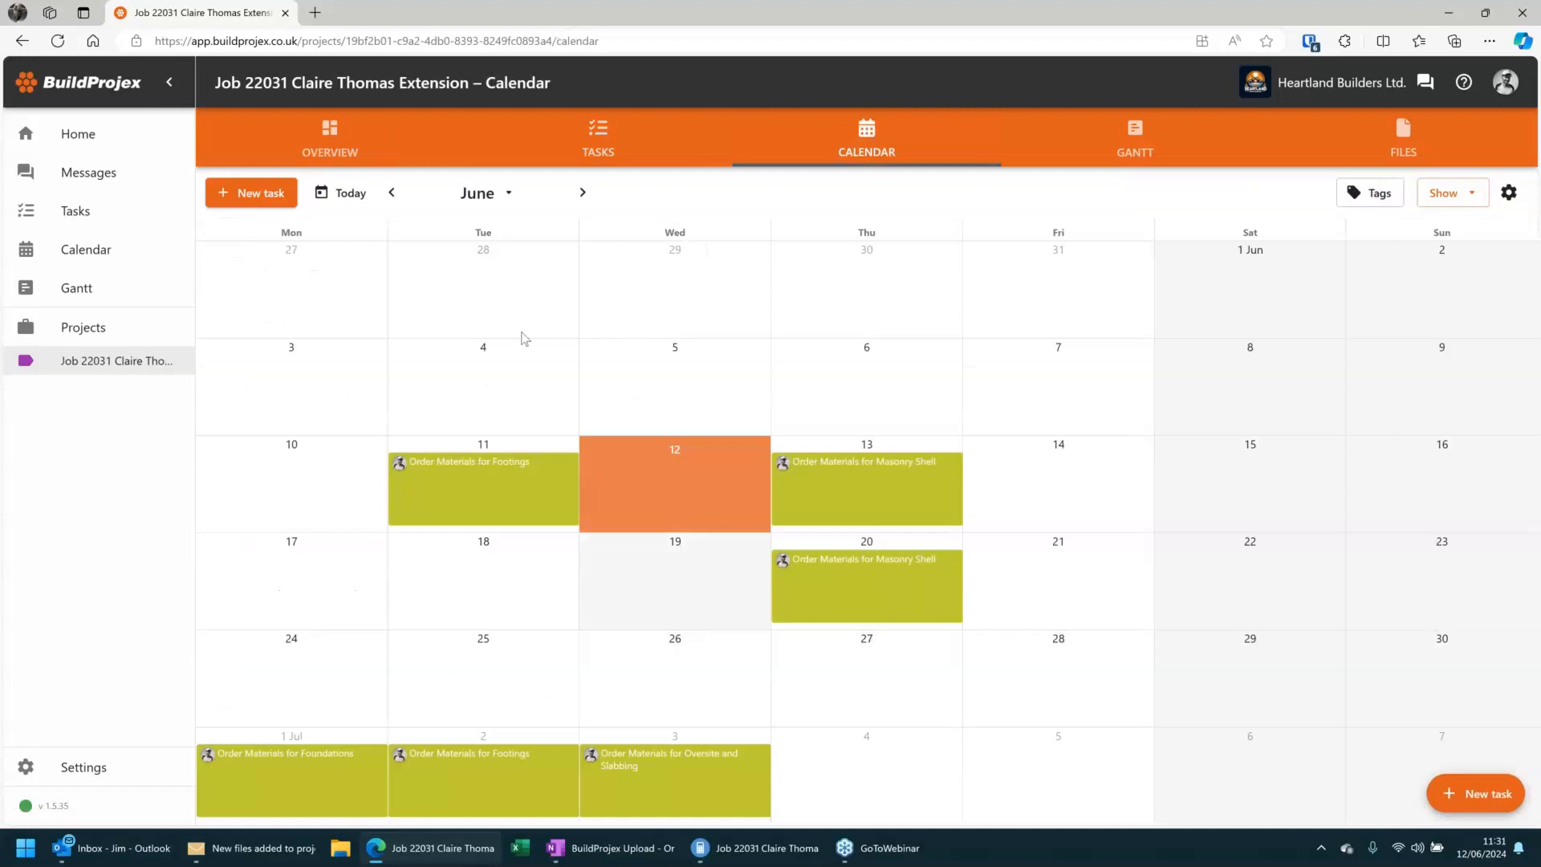
{"action": "left_click", "coordinate": [584, 194]}
{"action": "left_click", "coordinate": [583, 193]}
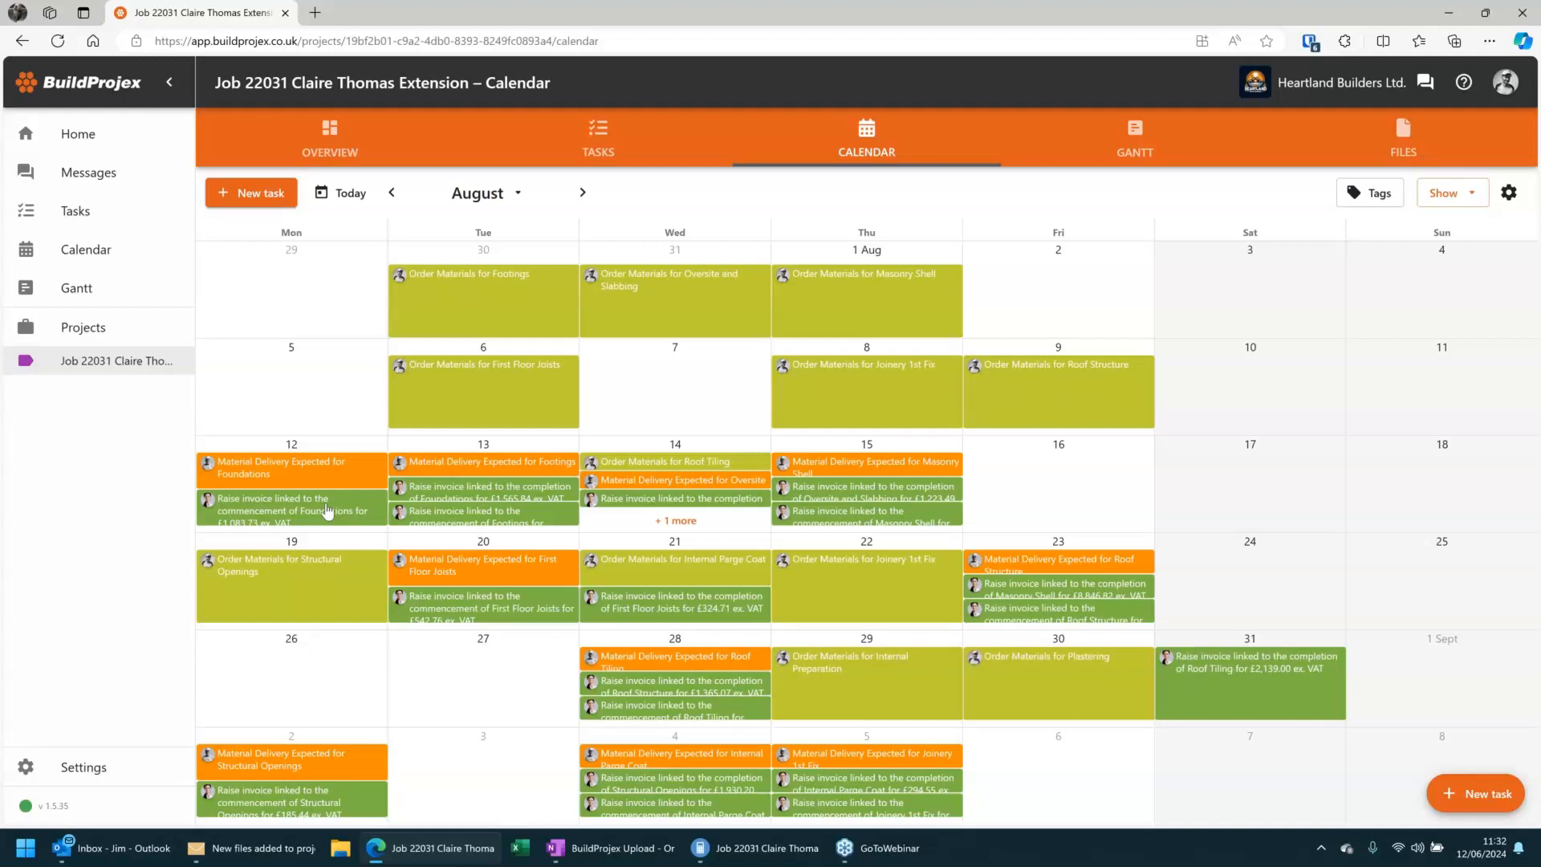
Look through the EstimatorXpress Graphs and EstimatorXpress Data Reports folders in the project's files.
{"action": "left_click", "coordinate": [1406, 134]}
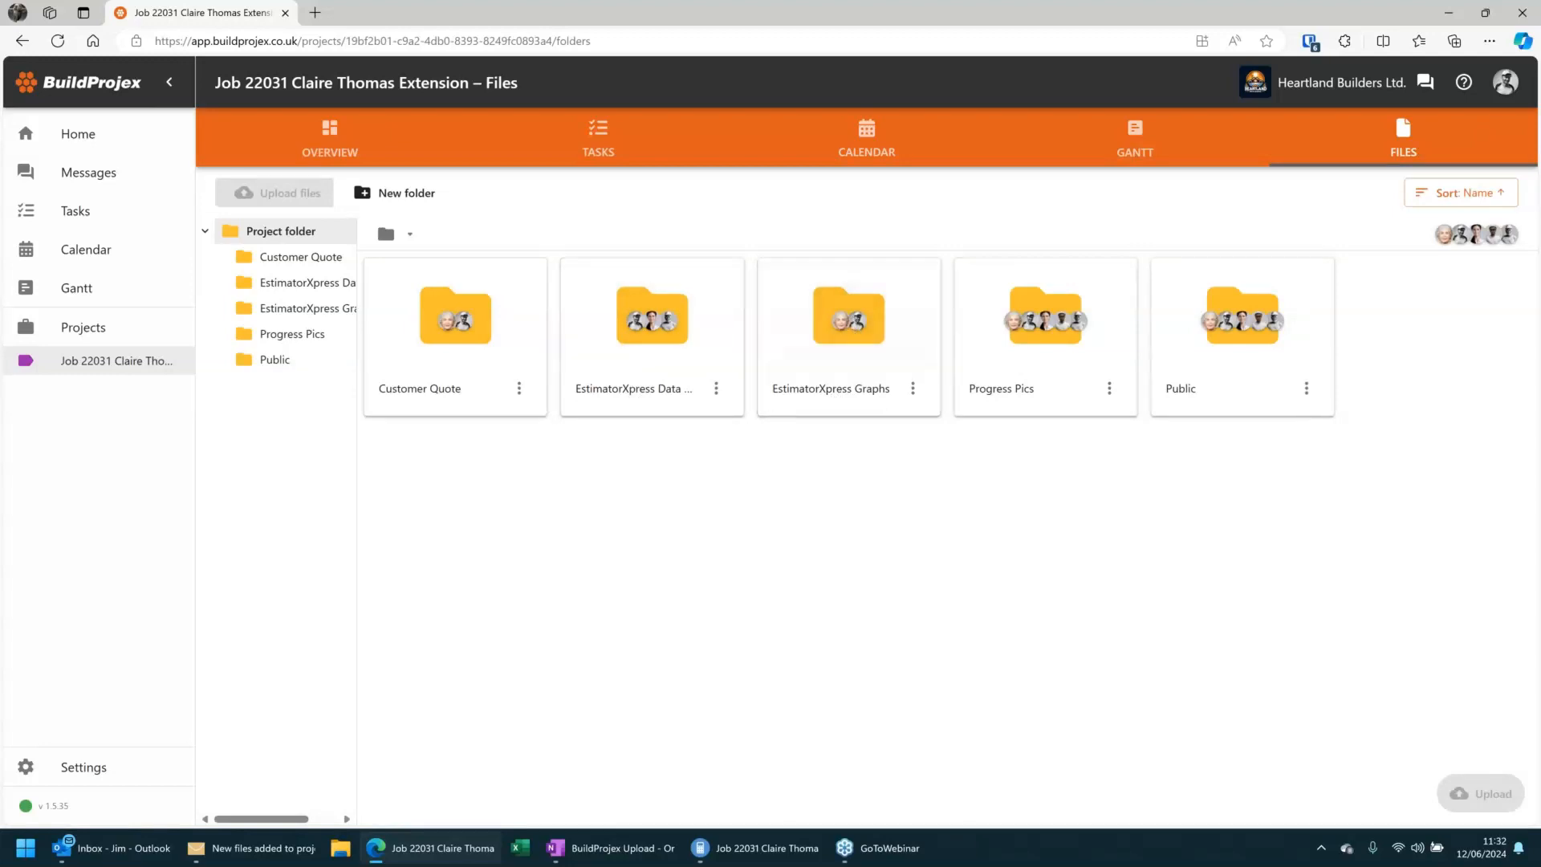
{"action": "left_click", "coordinate": [849, 395]}
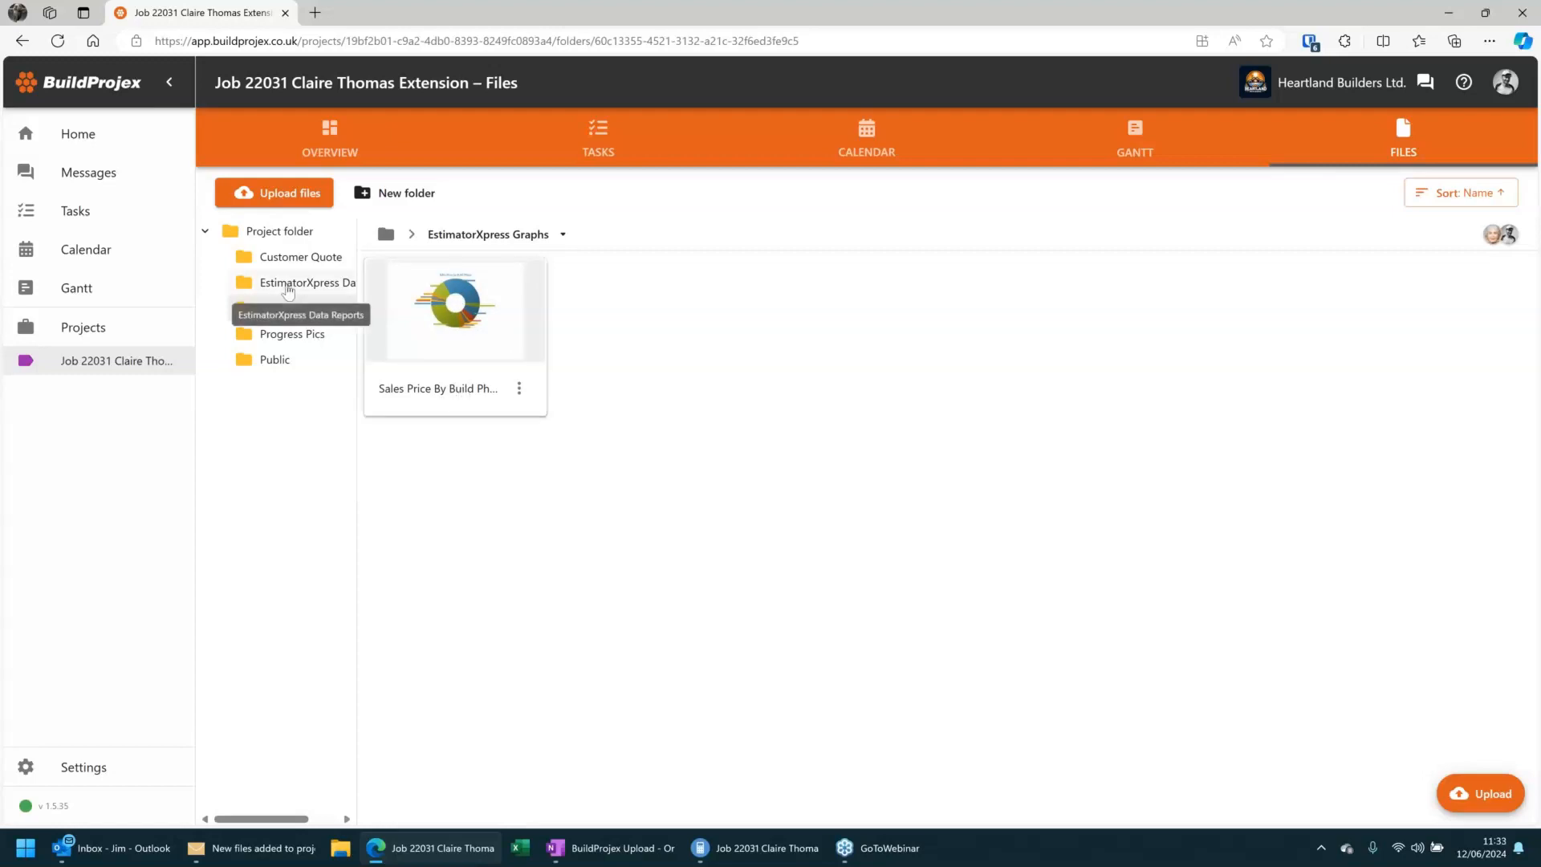
{"action": "left_click", "coordinate": [287, 288]}
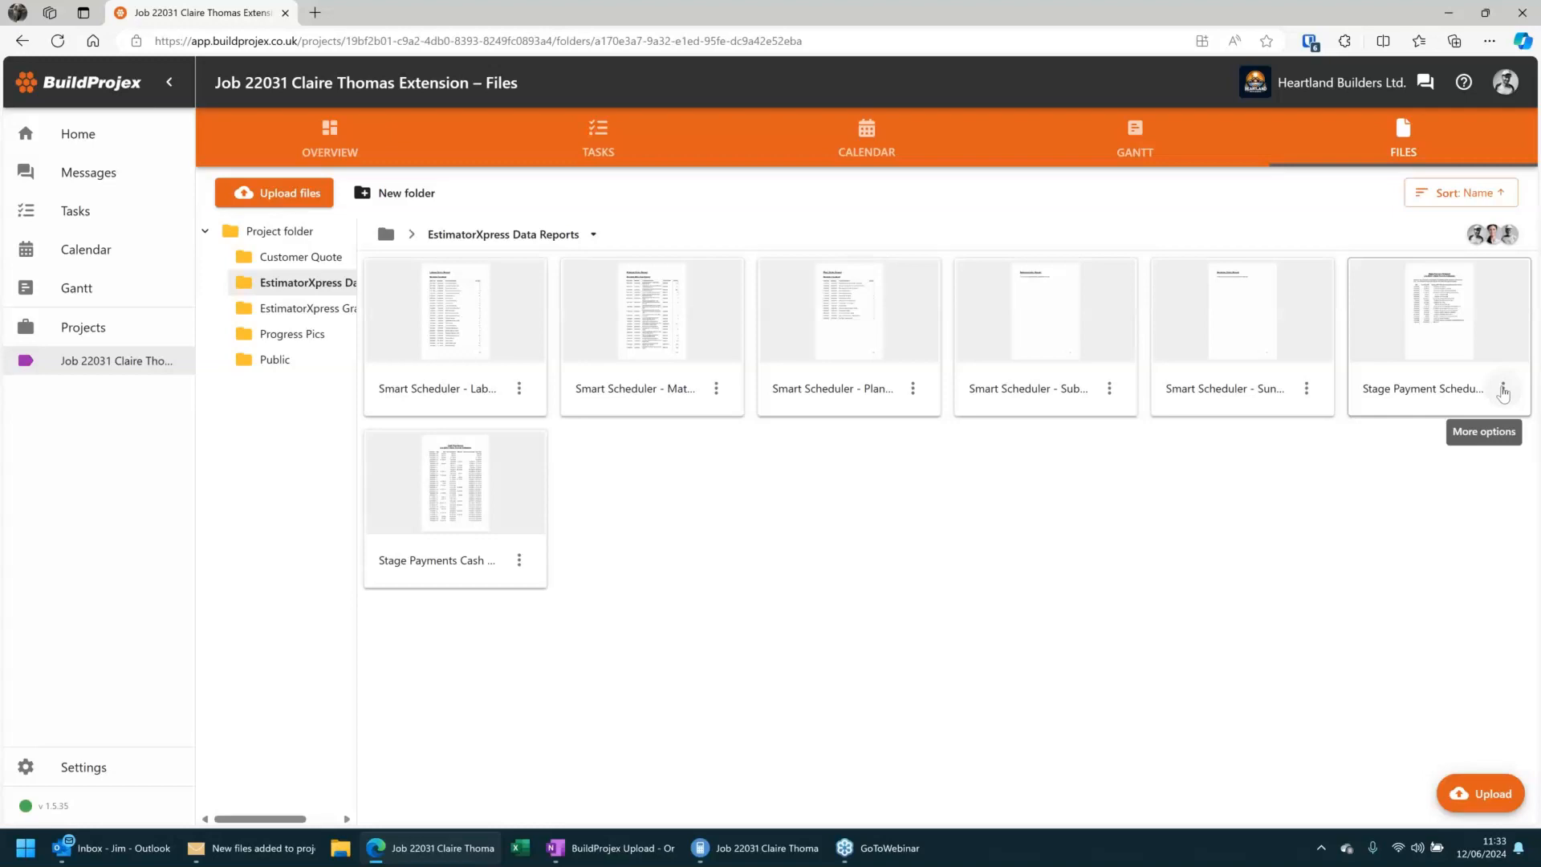
Move the Stage Payment Schedule file from EstimatorXpress Data Reports to the Customer Quote folder and check that folder.
{"action": "left_click", "coordinate": [1504, 390]}
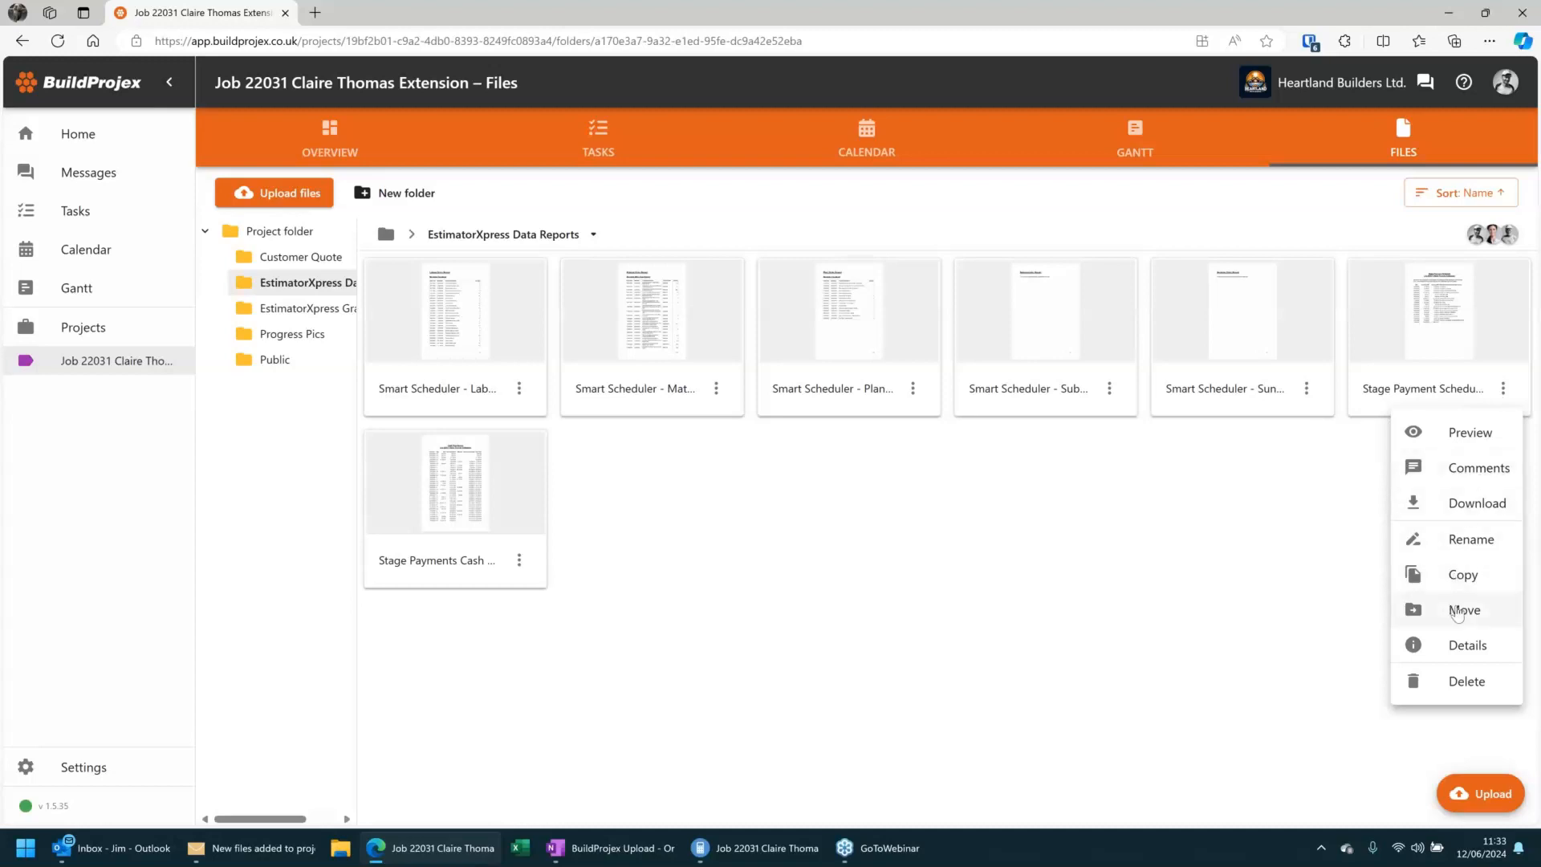
{"action": "left_click", "coordinate": [1459, 613]}
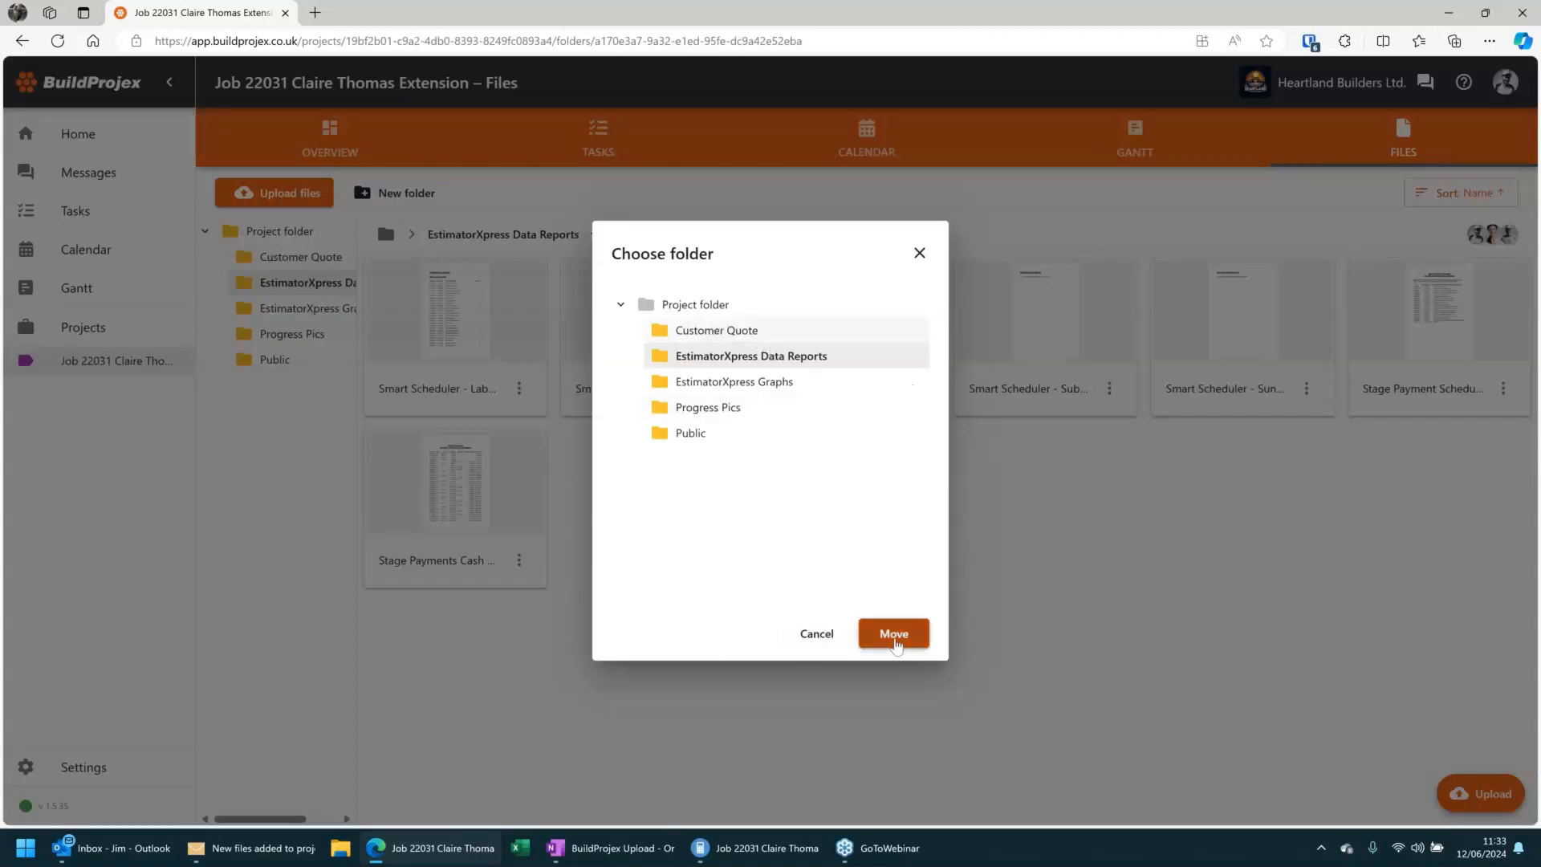
{"action": "left_click", "coordinate": [895, 639]}
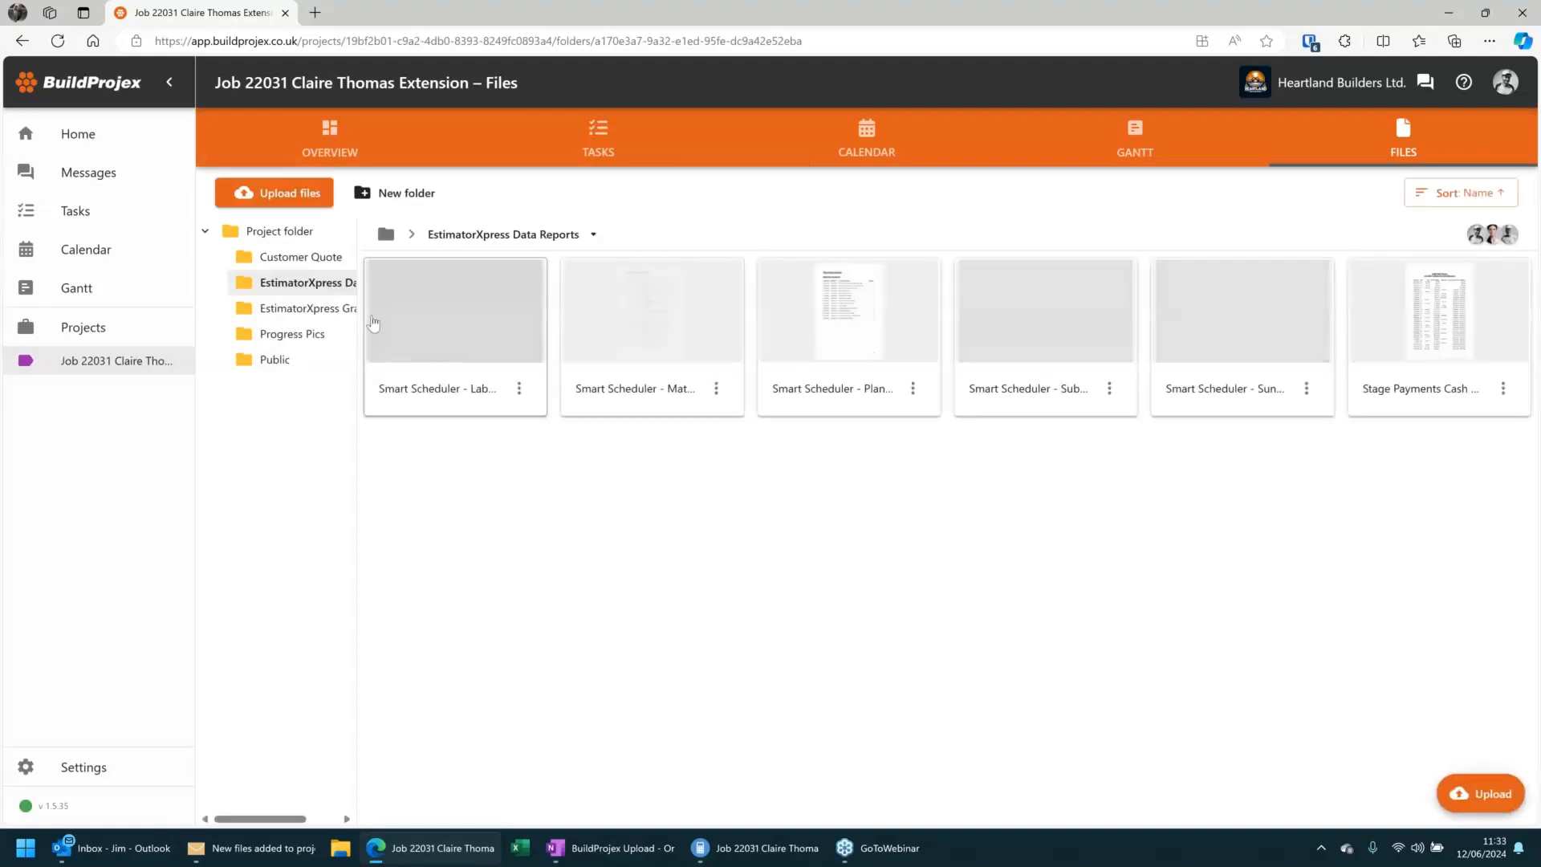
{"action": "left_click", "coordinate": [298, 261]}
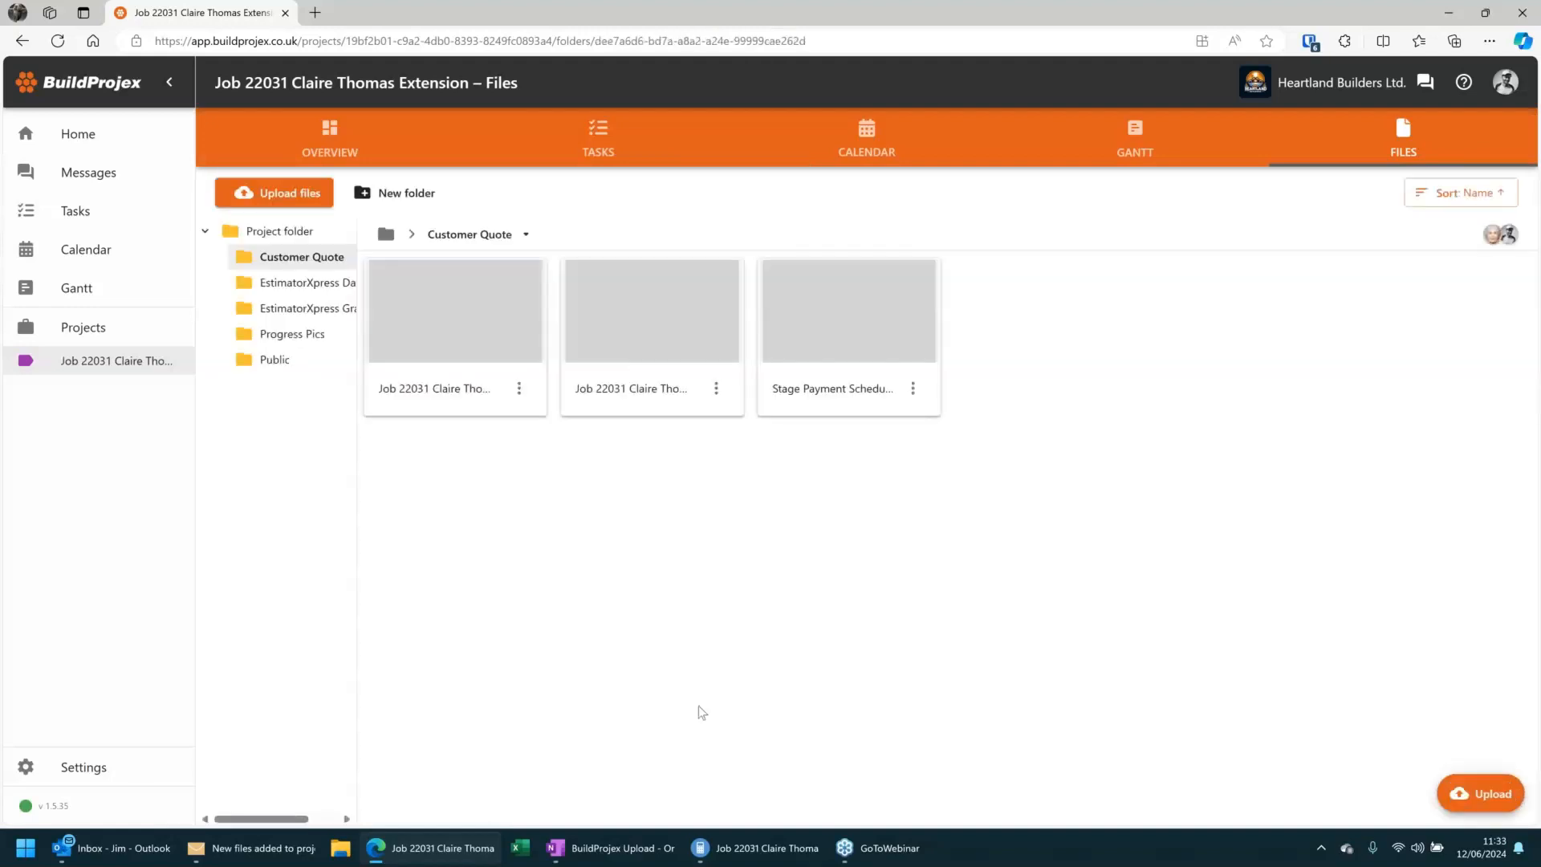
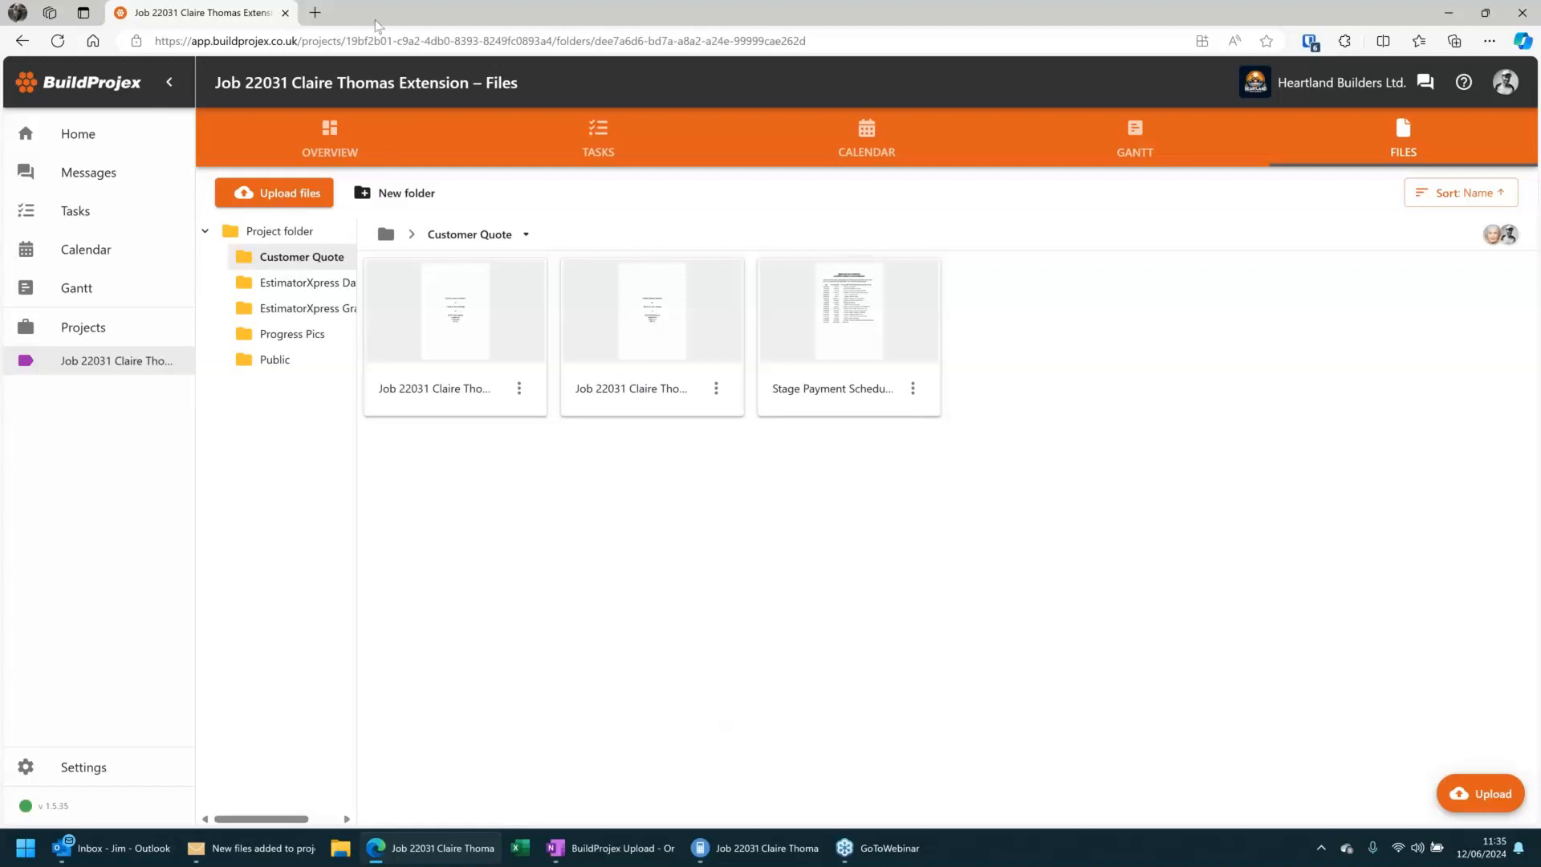
Examine the editable details and status options of the Order Materials for Footings task, then return to the project overview.
{"action": "left_click", "coordinate": [589, 146]}
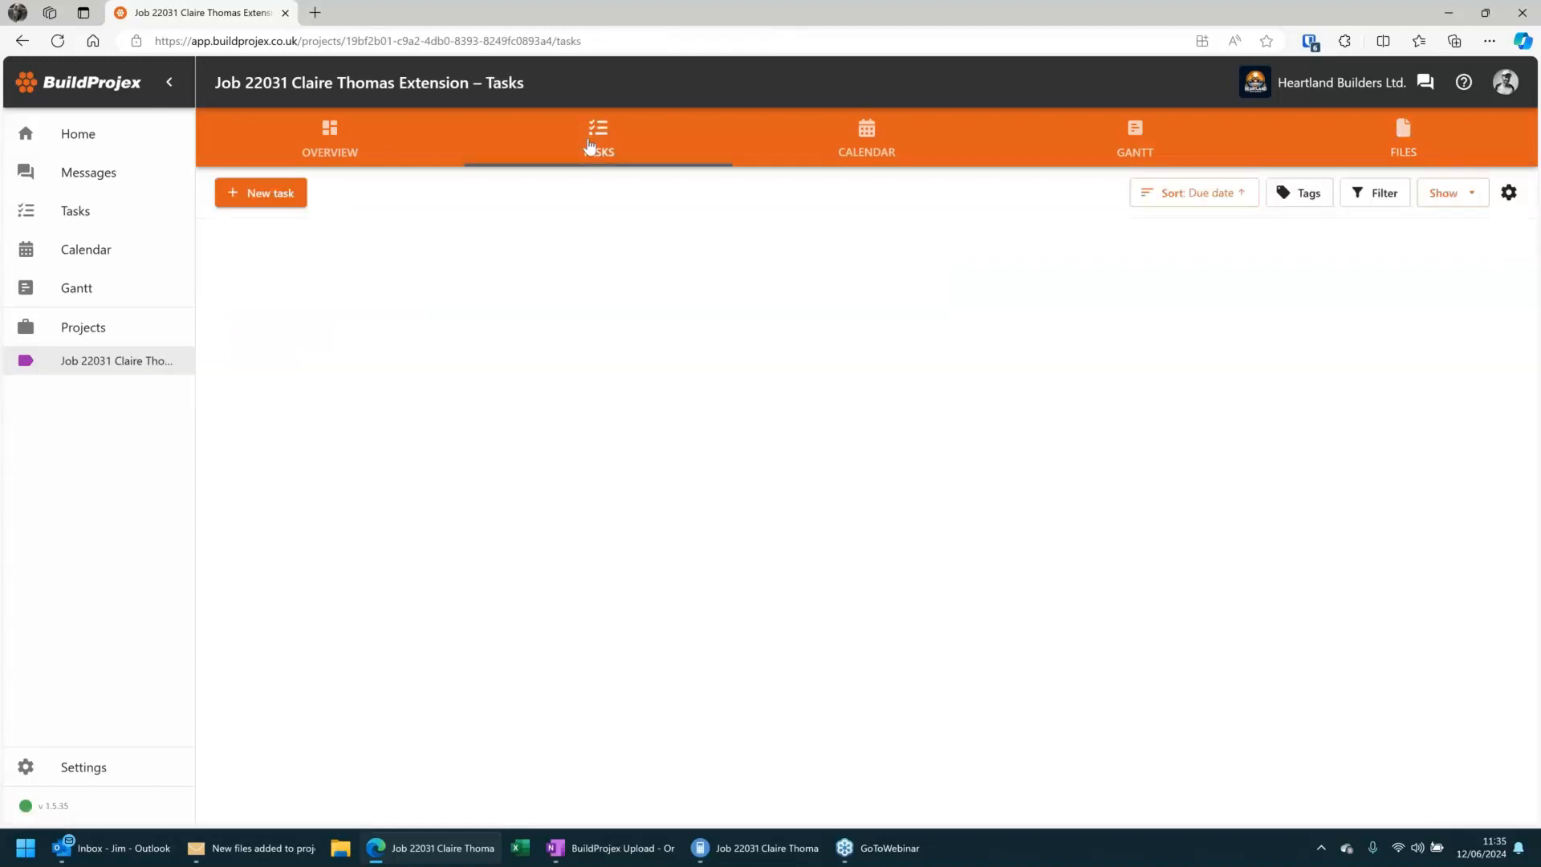
{"action": "left_click", "coordinate": [336, 277]}
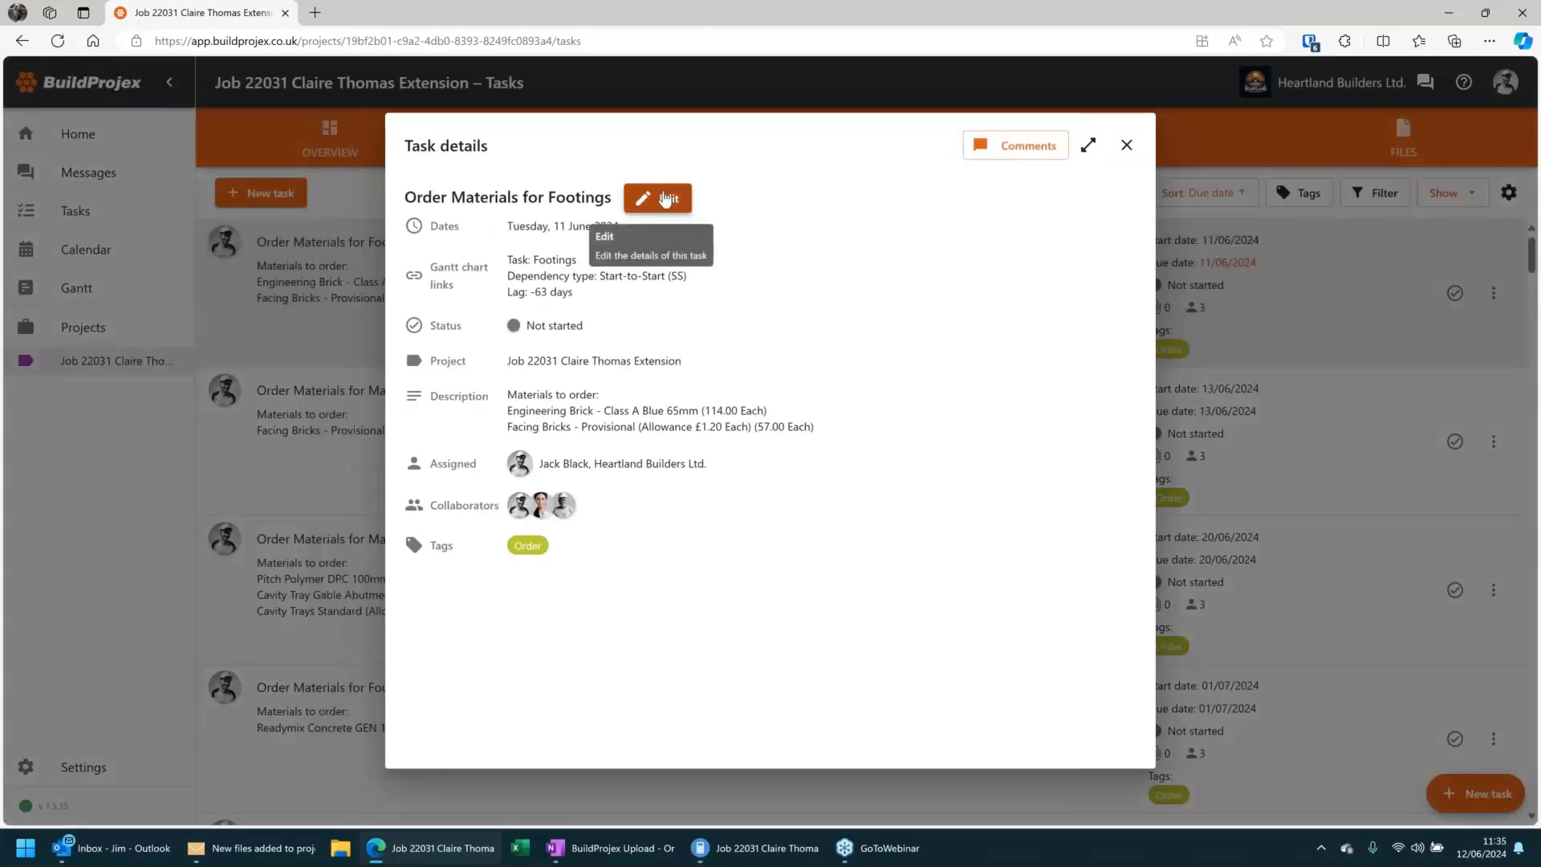
{"action": "left_click", "coordinate": [666, 200]}
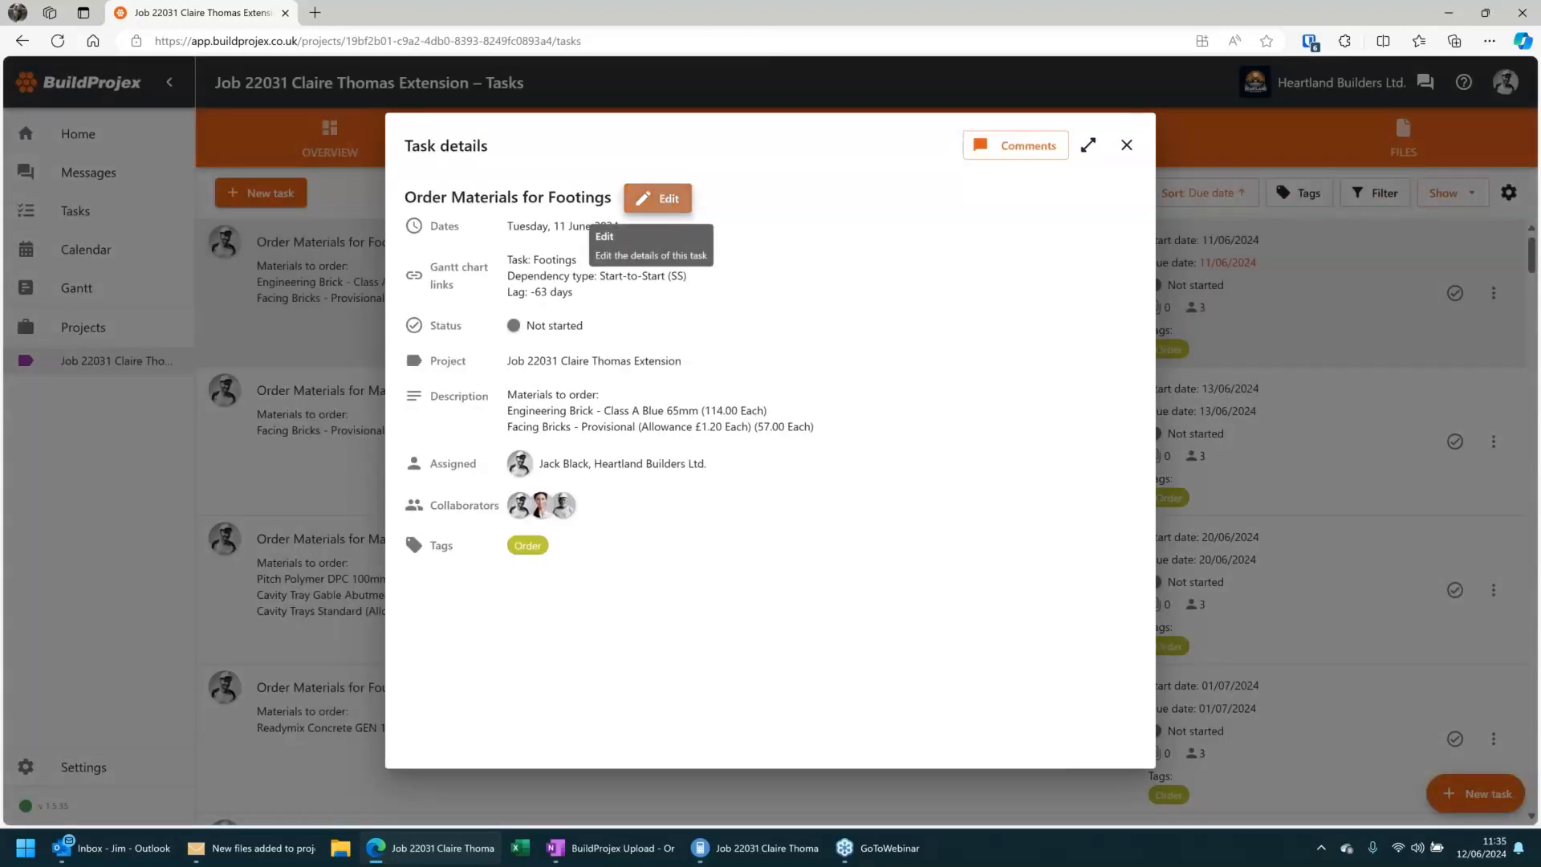
{"action": "scroll", "coordinate": [675, 379], "scroll_direction": "down", "scroll_amount": 4}
{"action": "left_click", "coordinate": [841, 414]}
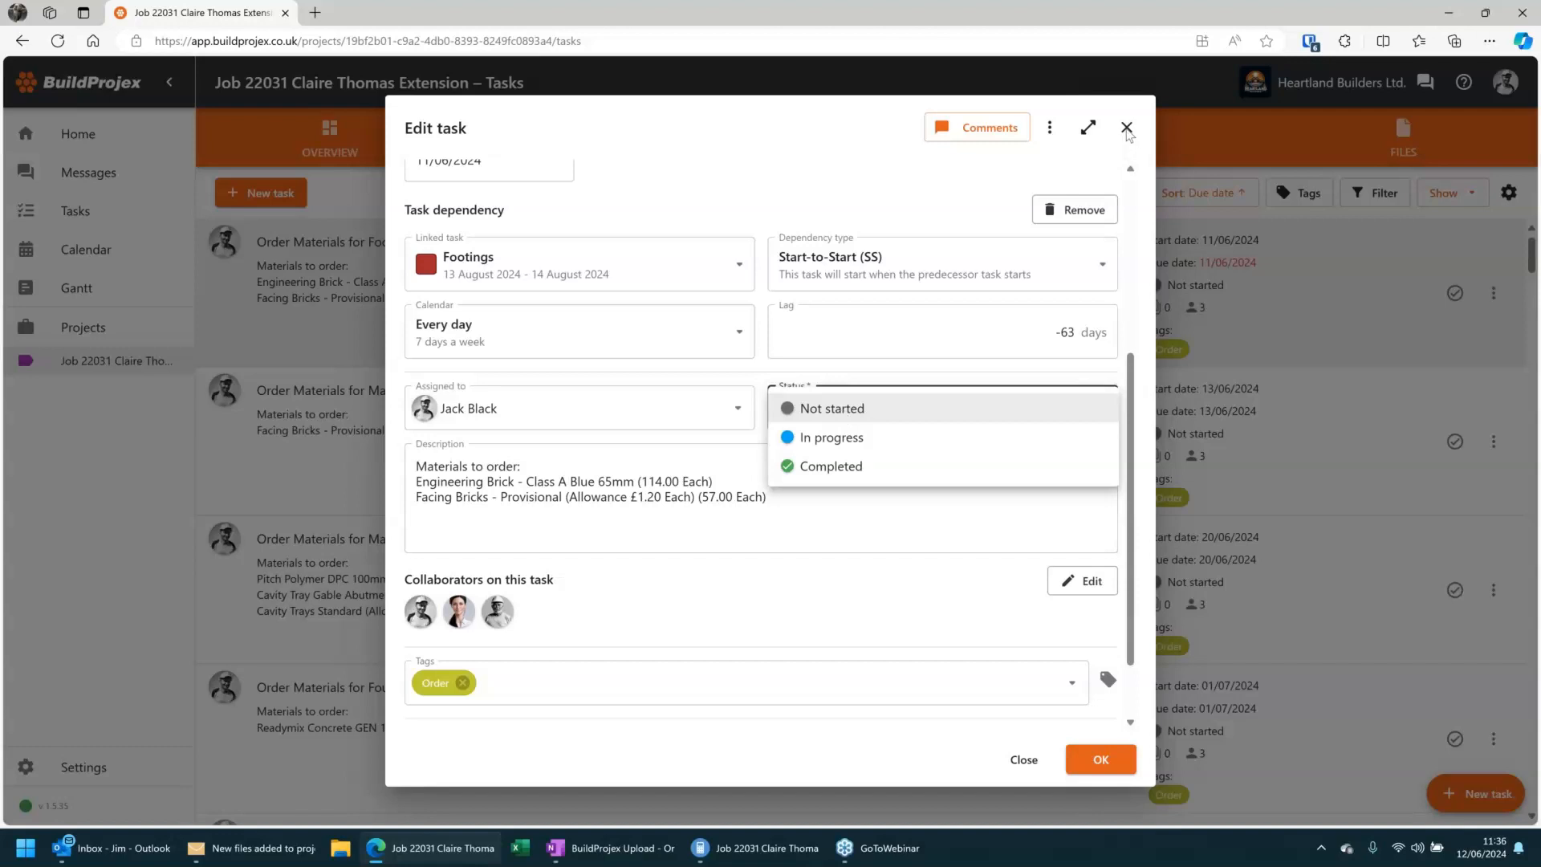
{"action": "left_click", "coordinate": [1127, 129]}
{"action": "left_click", "coordinate": [1127, 129]}
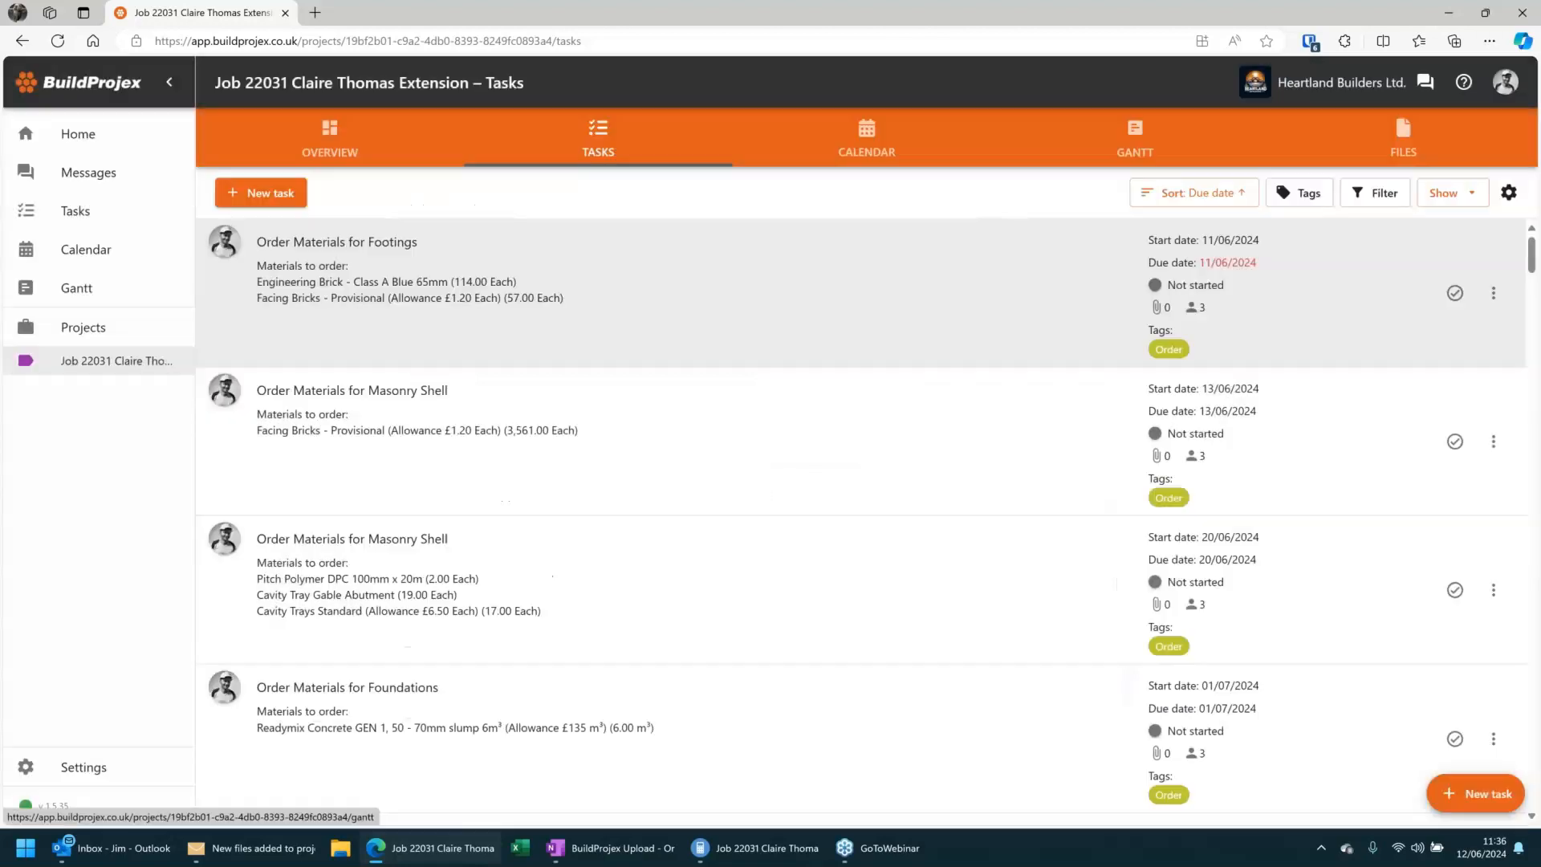
{"action": "left_click", "coordinate": [324, 132]}
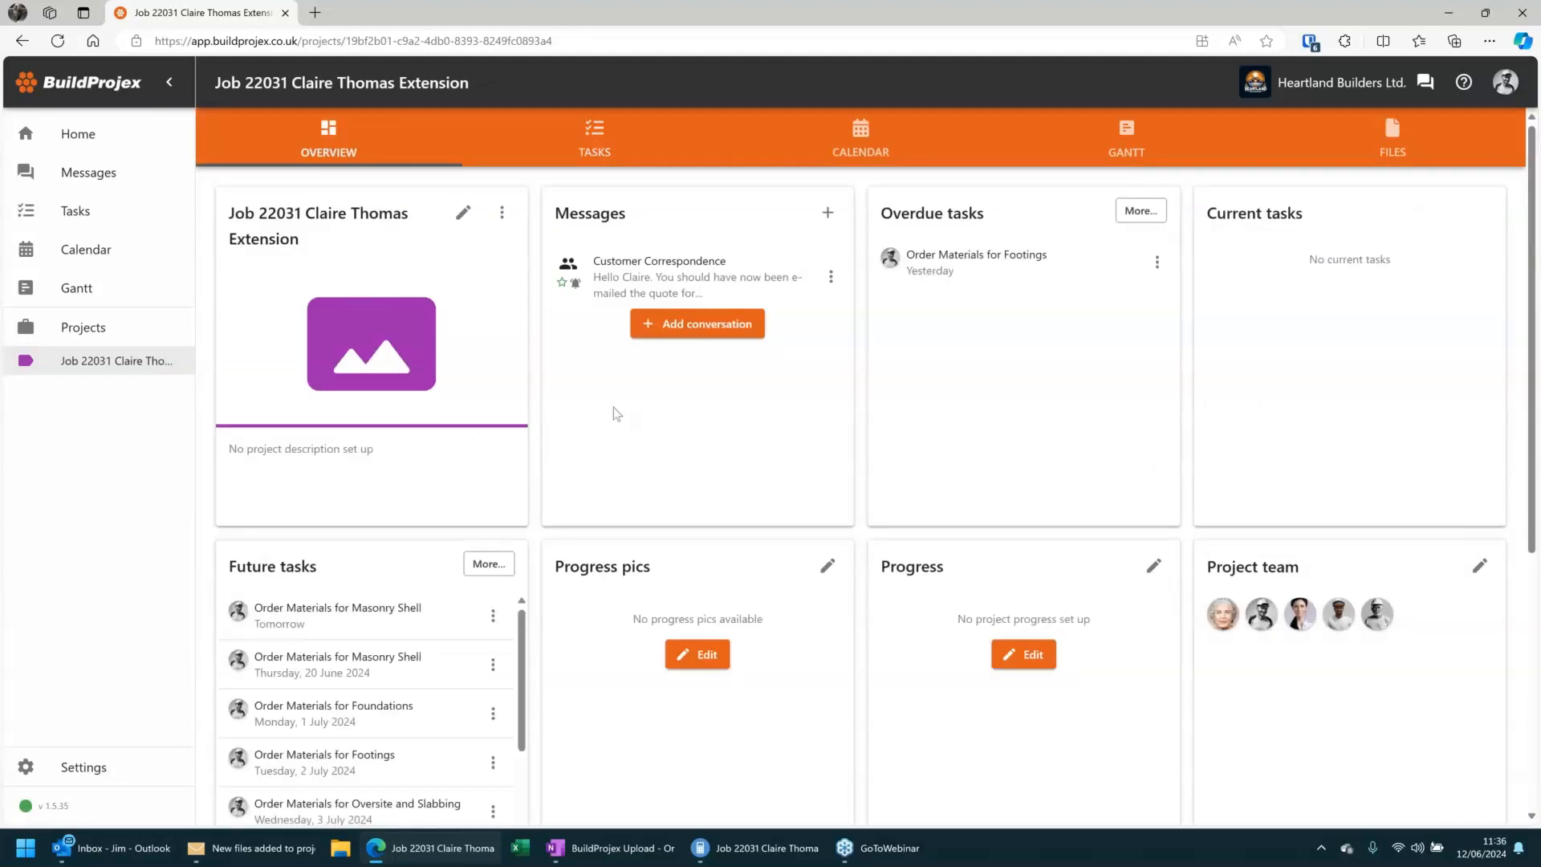